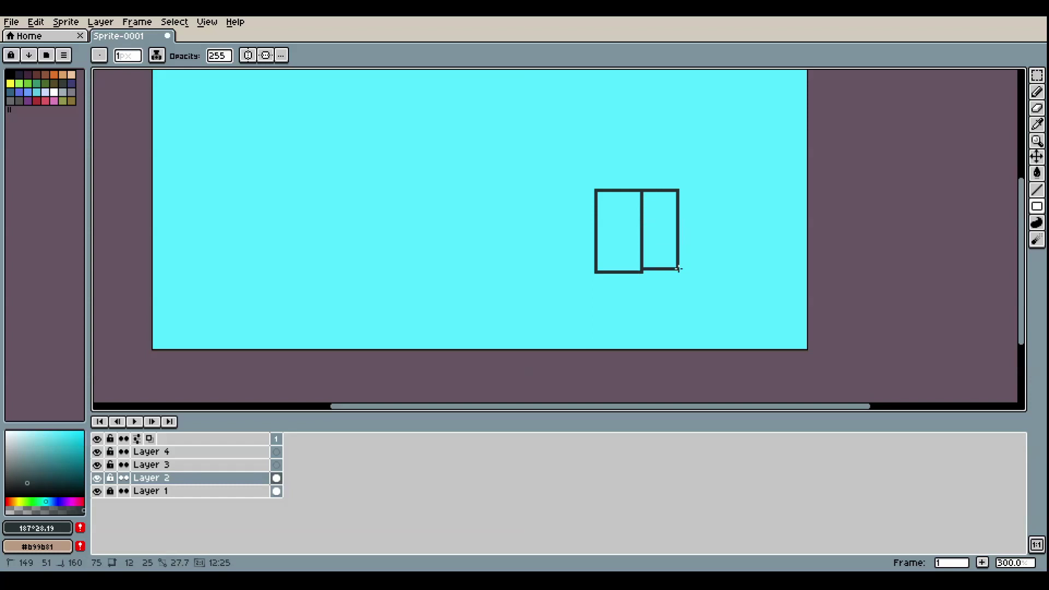
# Draw two small window outlines above a tall one on the building's left wall and copy the window column onto the right wall
pyautogui.moveTo(605, 196); pyautogui.dragTo(618, 257)
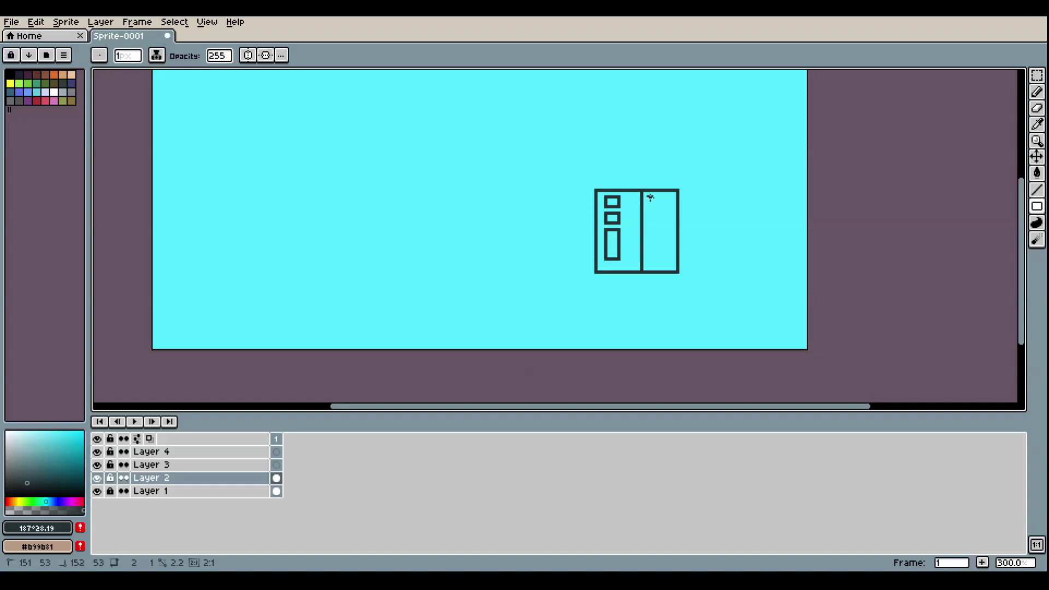
pyautogui.moveTo(650, 216); pyautogui.dragTo(661, 222)
pyautogui.hotkey('ctrl', 'z')
pyautogui.press('m')
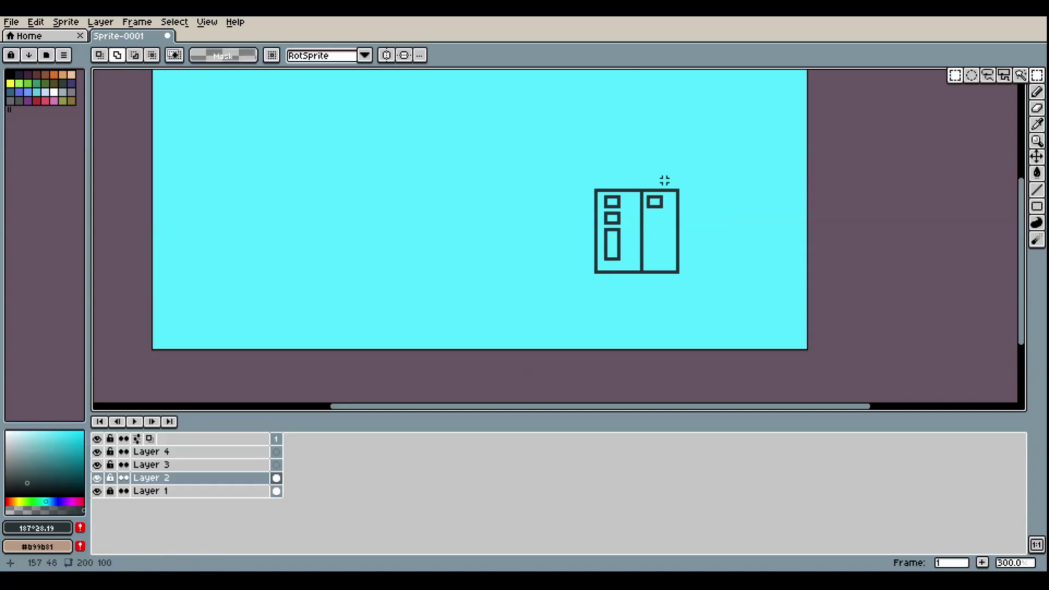
pyautogui.moveTo(606, 196); pyautogui.dragTo(663, 255)
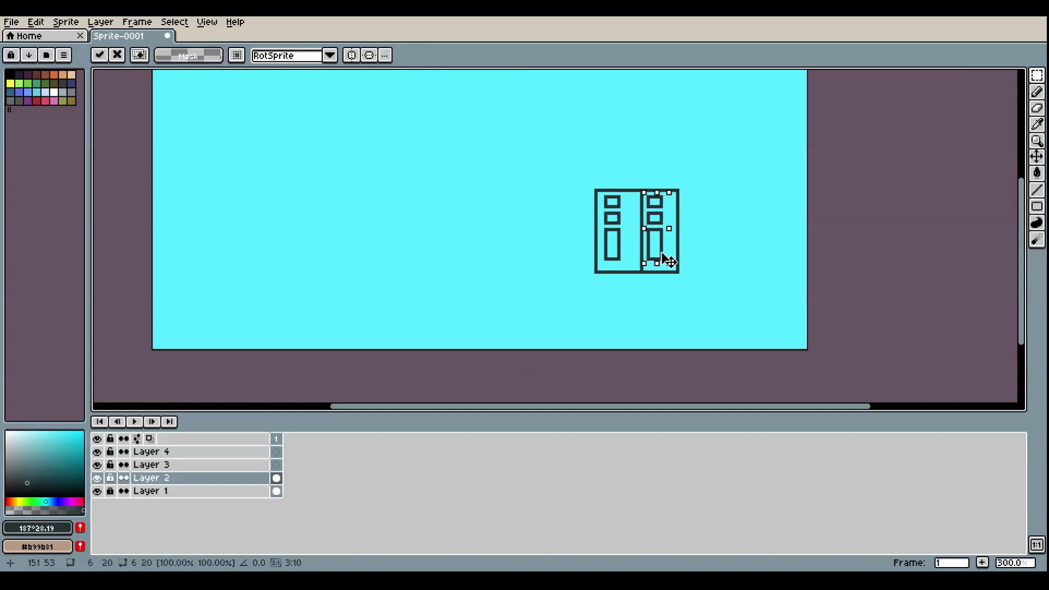
pyautogui.hotkey('ctrl', 'd')
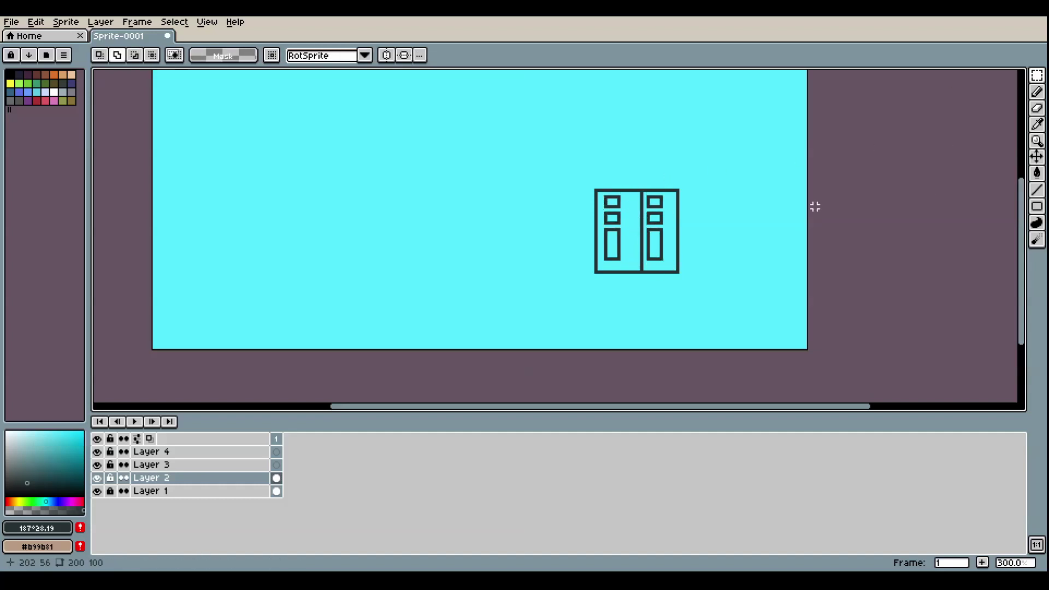
# Fill the left wall around the windows with light tan #c3b78f and the right wall with darker tan #807861
pyautogui.click(17, 469)
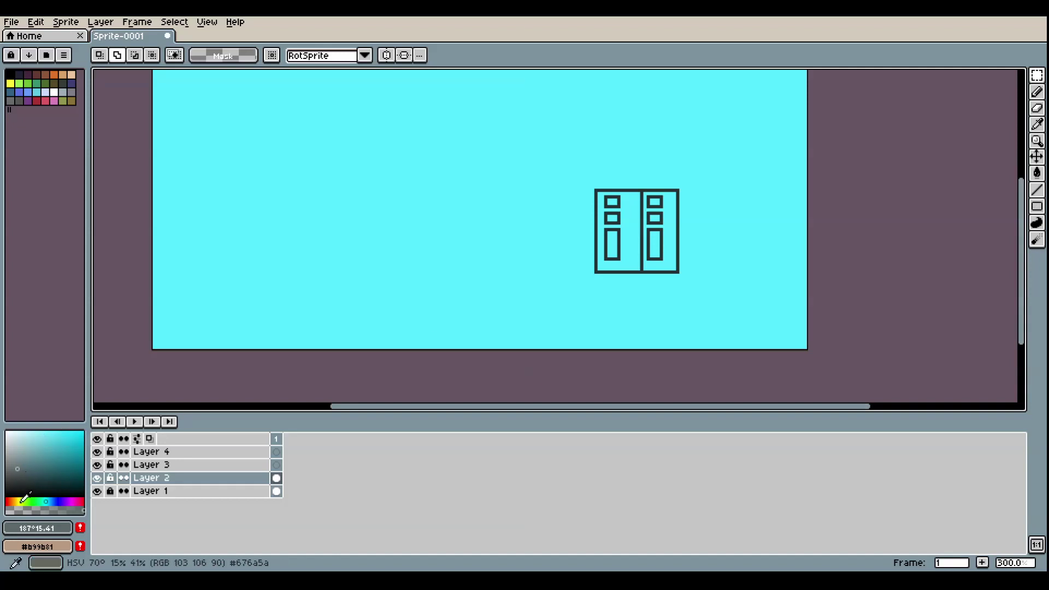
pyautogui.click(15, 502)
pyautogui.click(1037, 173)
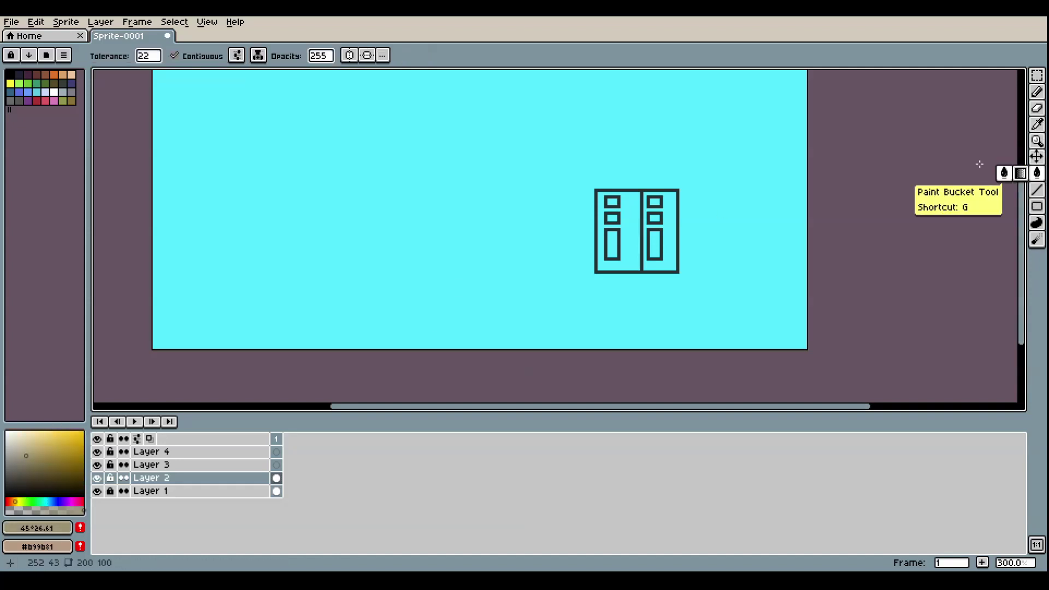
pyautogui.click(602, 218)
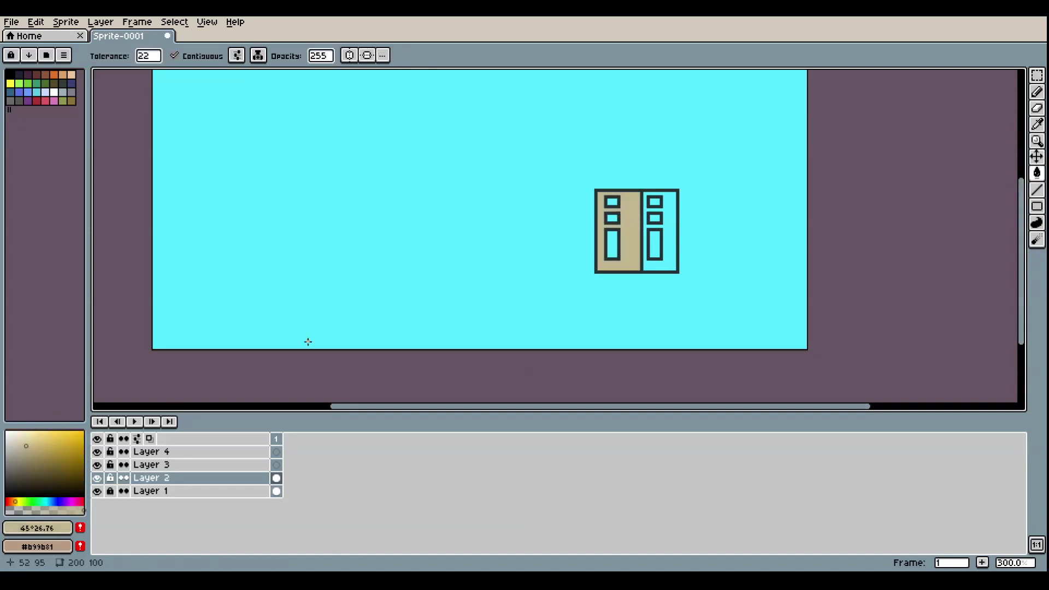
pyautogui.click(23, 464)
pyautogui.click(672, 259)
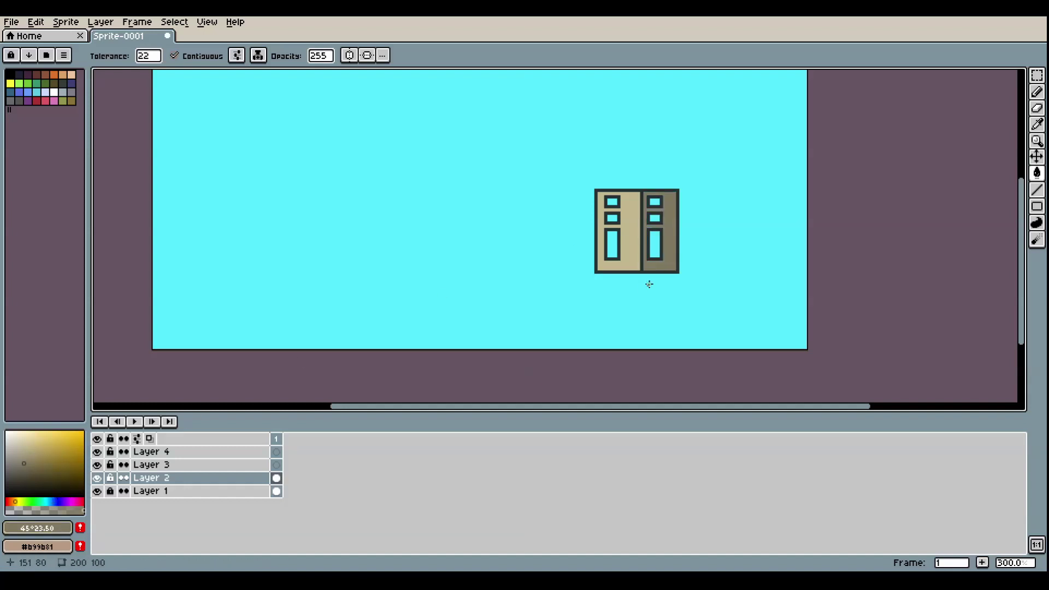
# Duplicate the whole two-wall block directly above the original, leaving a thin gap between the two storeys
pyautogui.click(1037, 74)
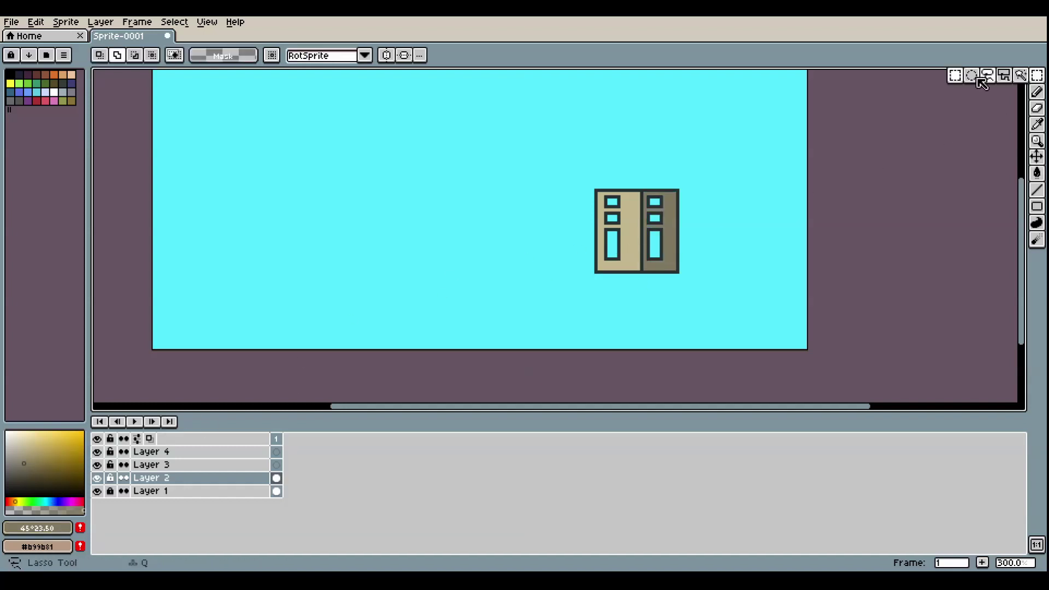
pyautogui.moveTo(592, 187); pyautogui.dragTo(660, 162)
pyautogui.hotkey('ctrl', 'd')
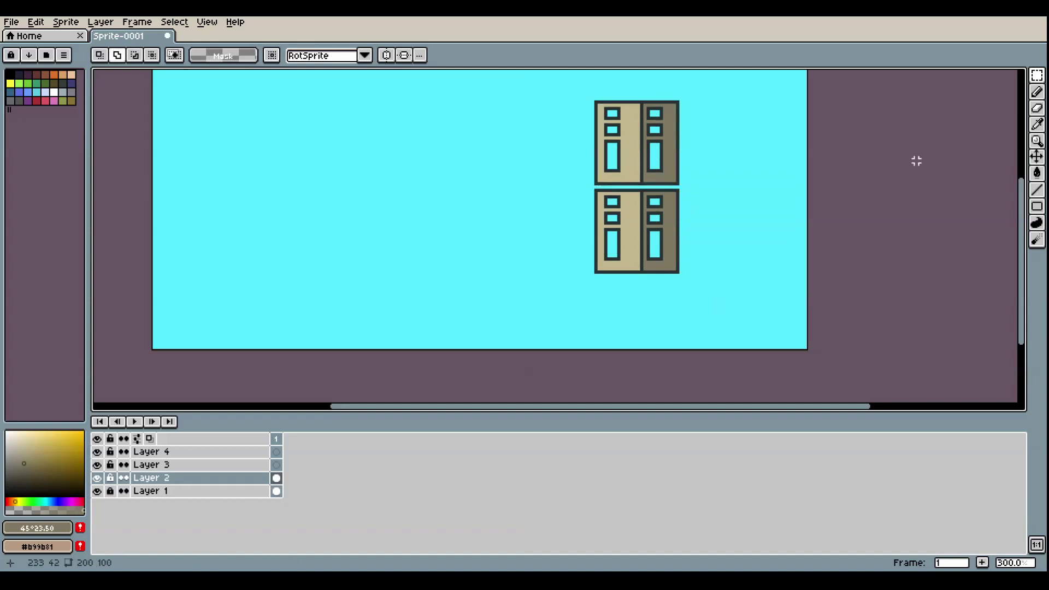
# Outline a thin ledge in dark #253133 between the two storeys, slightly wider than the walls
pyautogui.click(1037, 206)
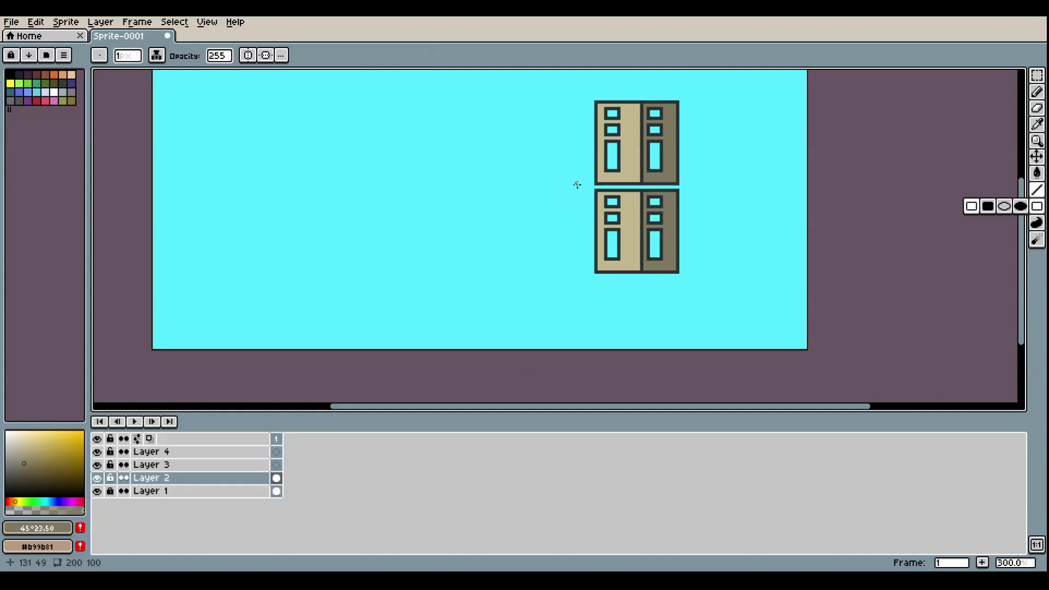
pyautogui.keyDown('alt'); pyautogui.click(591, 185); pyautogui.keyUp('alt')
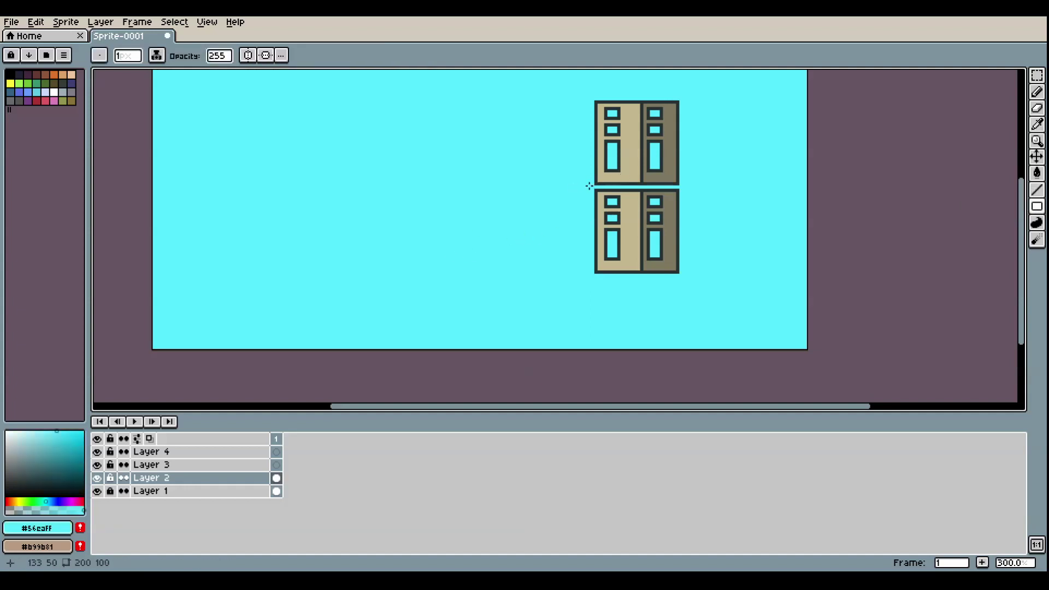
pyautogui.keyDown('alt'); pyautogui.click(594, 182); pyautogui.keyUp('alt')
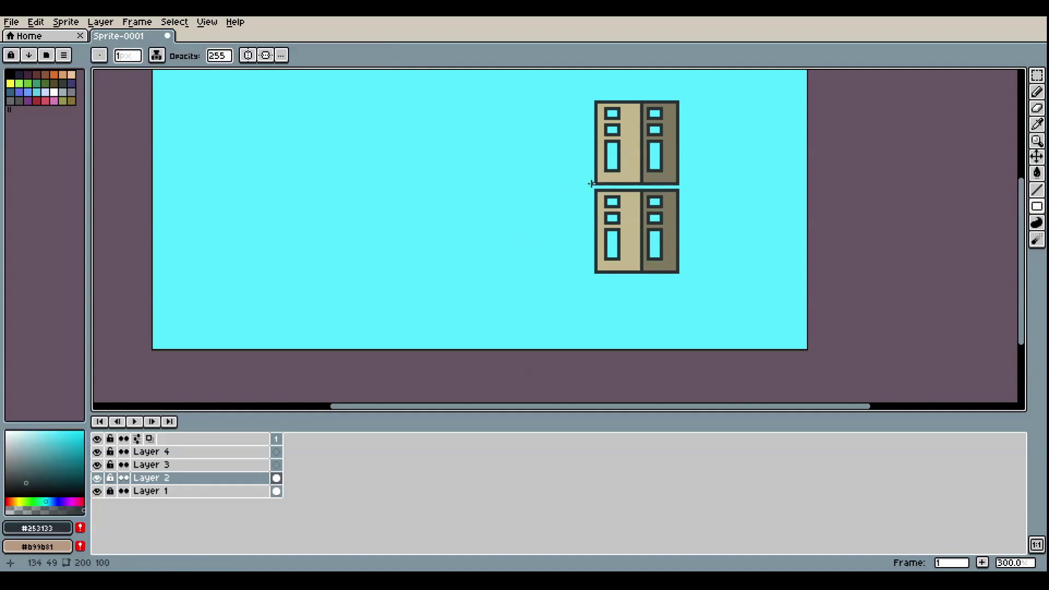
pyautogui.moveTo(592, 184); pyautogui.dragTo(682, 190)
# Draw a row of short vertical dark posts along the roof of the upper storey
pyautogui.moveTo(1022, 238); pyautogui.dragTo(1022, 195)
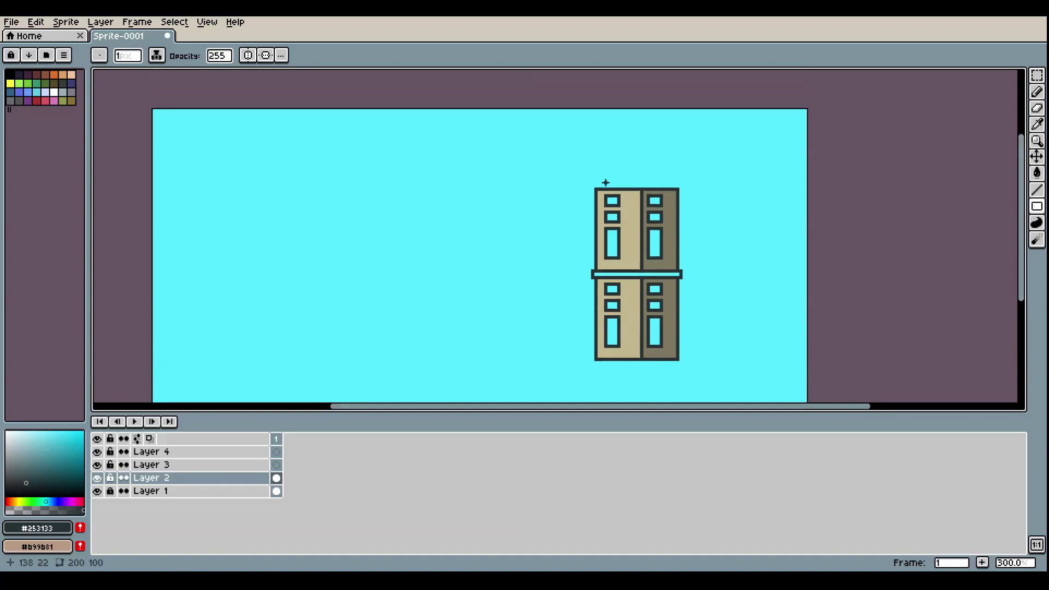
pyautogui.moveTo(605, 183); pyautogui.dragTo(638, 186)
pyautogui.moveTo(646, 183); pyautogui.dragTo(662, 186)
# Copy a 26 by 4 pixel strip of the tower's walls and place it above the roof posts as a cap
pyautogui.press('q')
pyautogui.press('m')
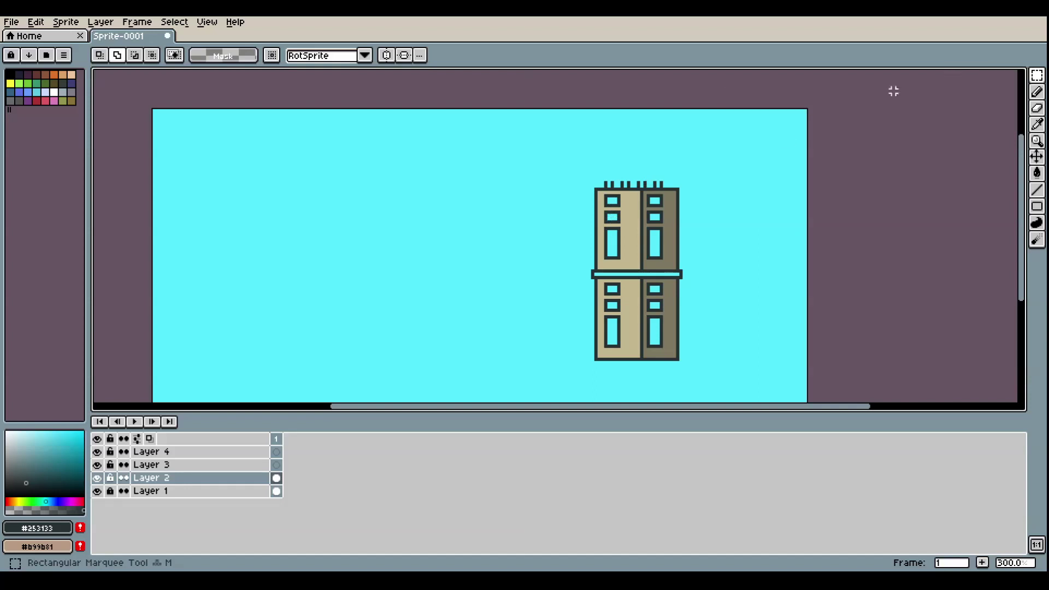
pyautogui.moveTo(595, 260); pyautogui.dragTo(670, 186)
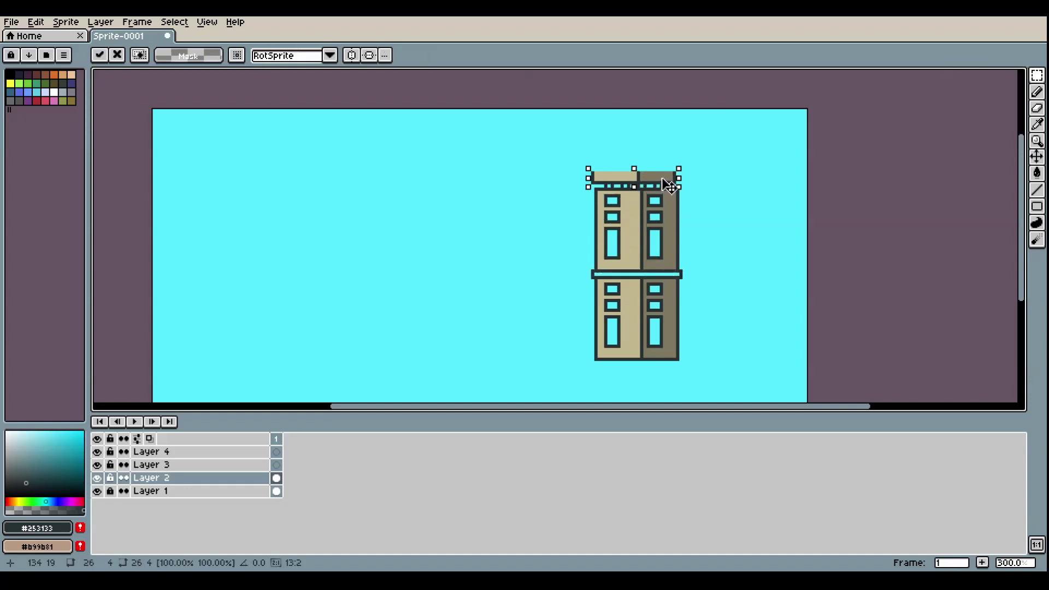
pyautogui.click(770, 179)
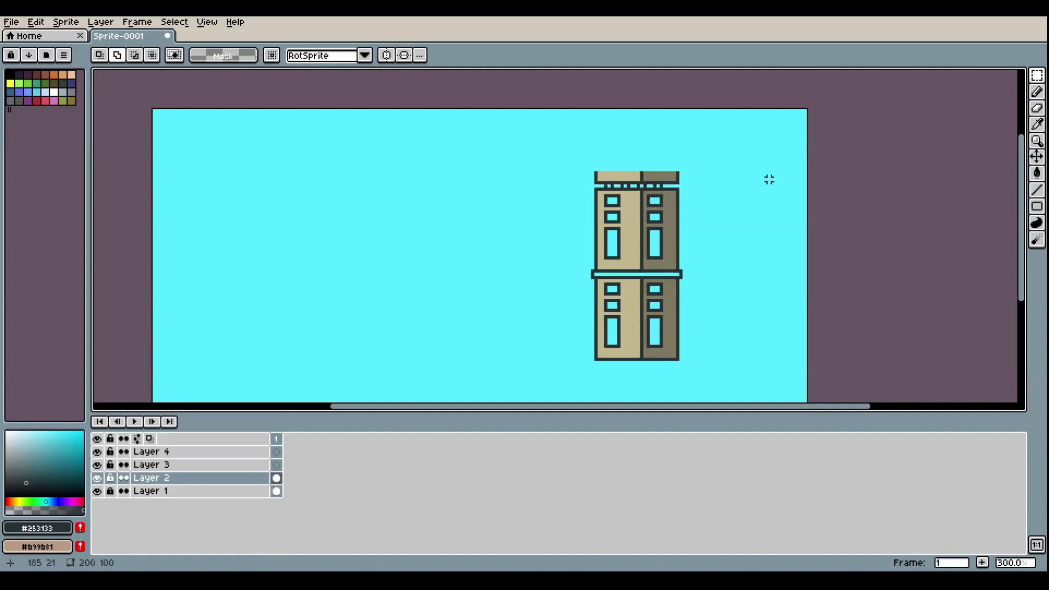
# Close the cap with a dark top line, add two short vertical posts near its ends, and join them with a dome-shaped curve
pyautogui.click(1036, 189)
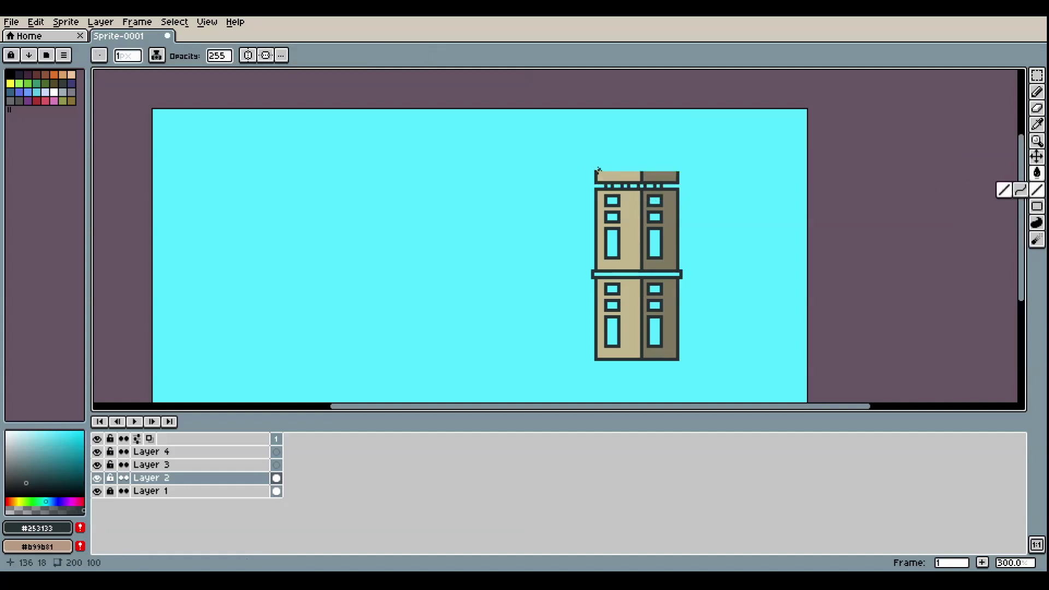
pyautogui.moveTo(598, 170)
pyautogui.mouseDown()
pyautogui.moveTo(675, 170)
pyautogui.moveTo(618, 157)
pyautogui.mouseUp()
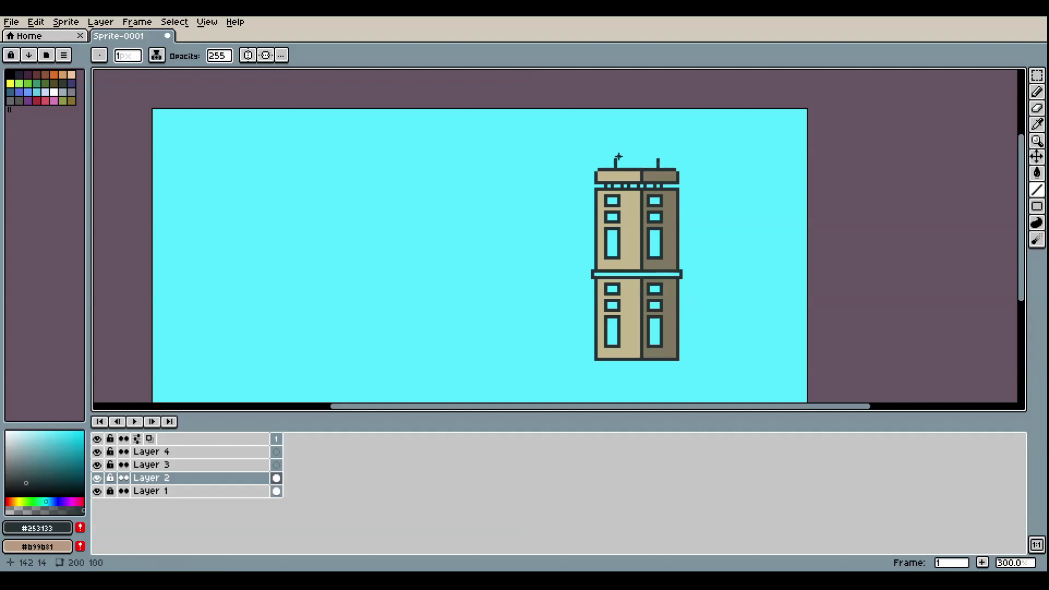
pyautogui.hotkey('ctrl', 'z')
pyautogui.hotkey('ctrl', 'z')
pyautogui.hotkey('ctrl', 'z')
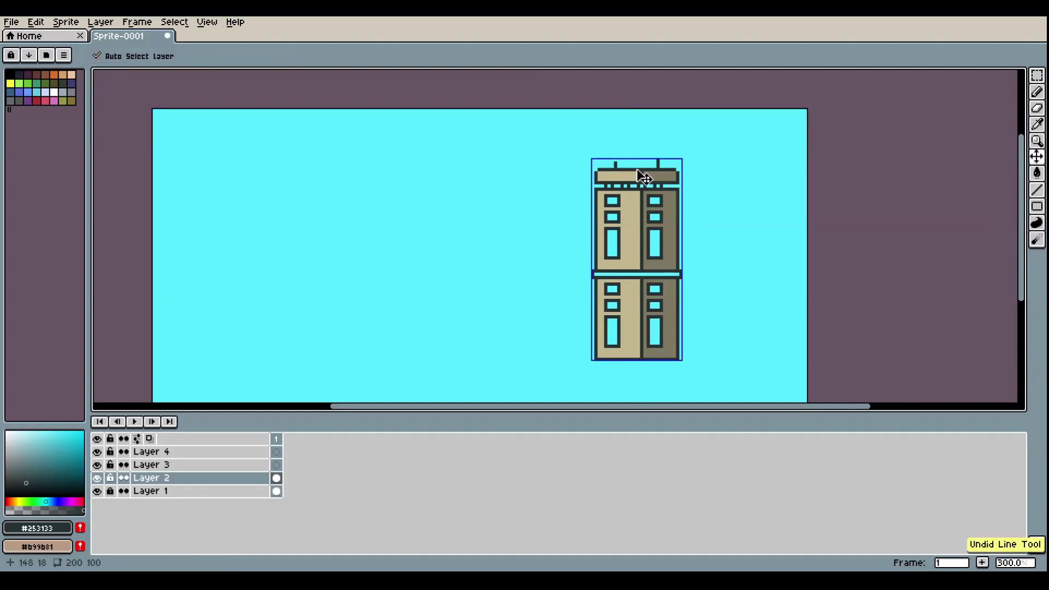
pyautogui.moveTo(609, 167); pyautogui.dragTo(664, 162)
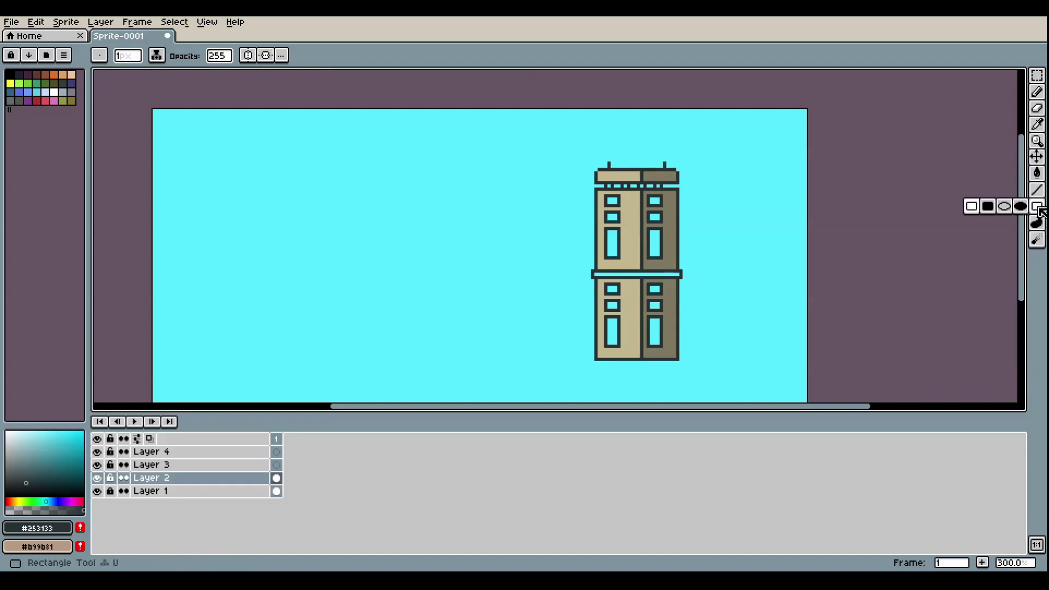
pyautogui.click(1021, 193)
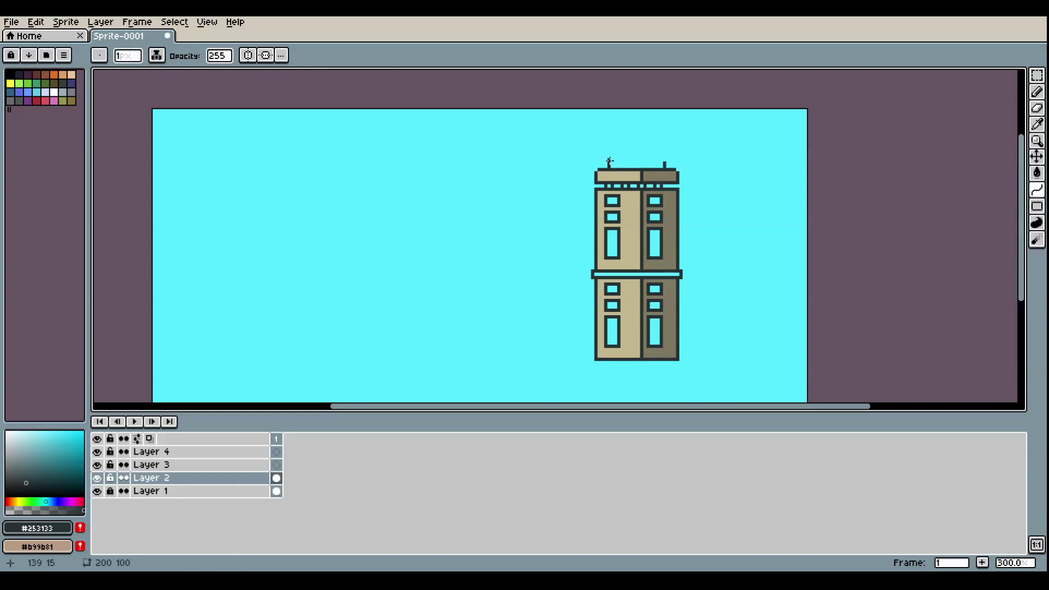
pyautogui.moveTo(609, 162); pyautogui.dragTo(639, 156)
# Fill the dome's left part with #c3b78f and its right part with #807861, adding a small light highlight on the dark side
pyautogui.keyDown('alt'); pyautogui.click(630, 178); pyautogui.keyUp('alt')
pyautogui.click(1037, 91)
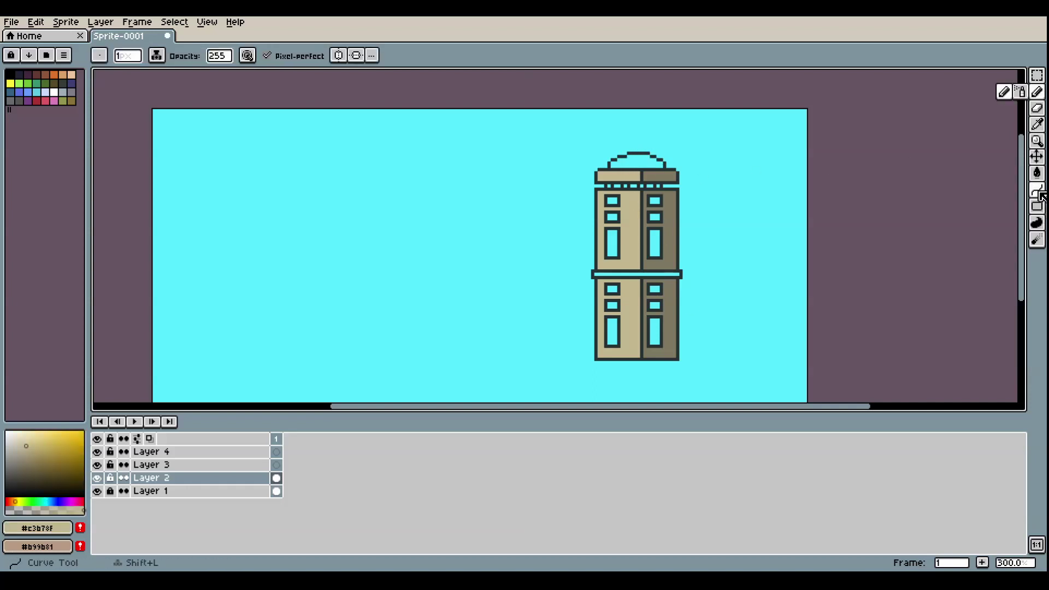
pyautogui.click(1038, 223)
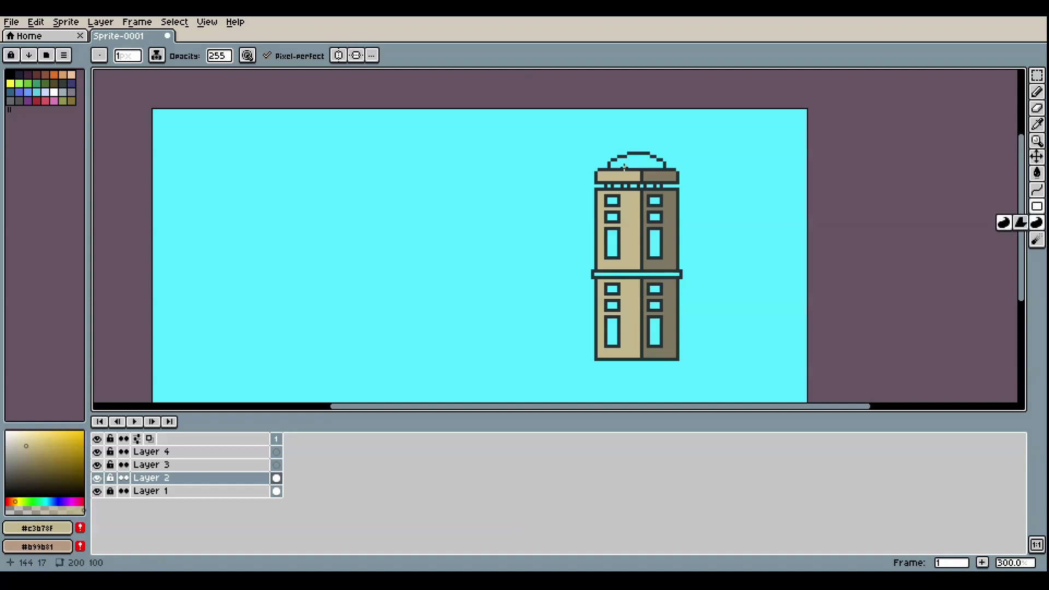
pyautogui.moveTo(635, 166); pyautogui.dragTo(635, 166)
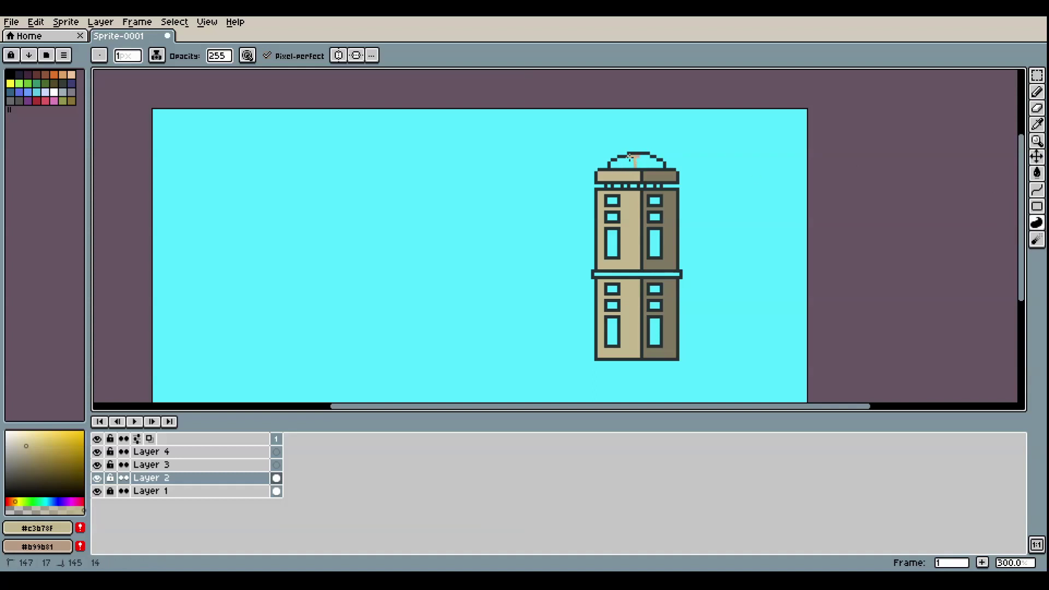
pyautogui.moveTo(612, 162); pyautogui.dragTo(616, 163)
pyautogui.keyDown('alt'); pyautogui.click(651, 174); pyautogui.keyUp('alt')
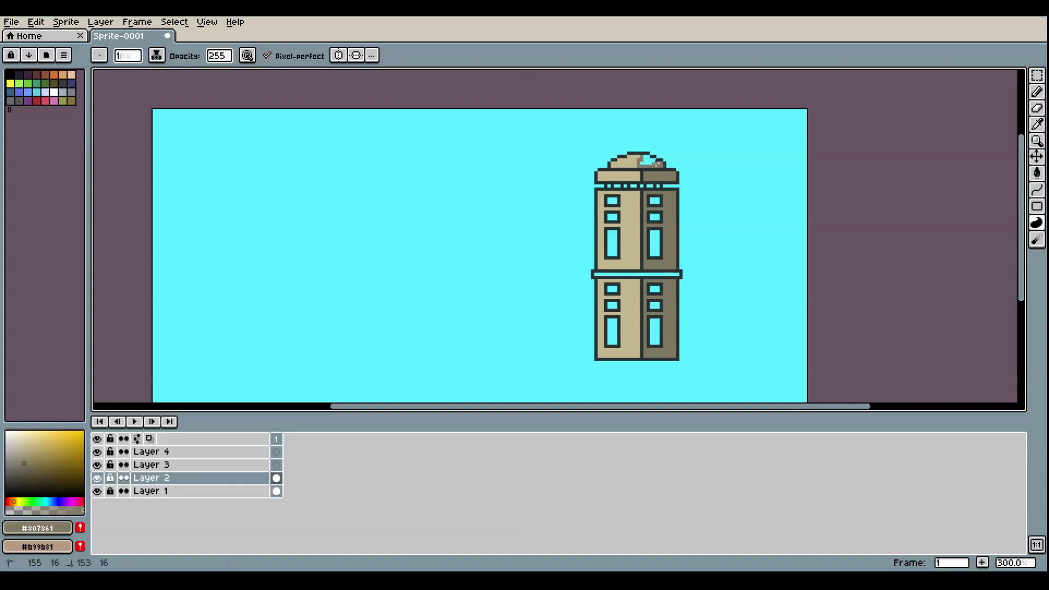
pyautogui.keyDown('alt'); pyautogui.click(635, 158); pyautogui.keyUp('alt')
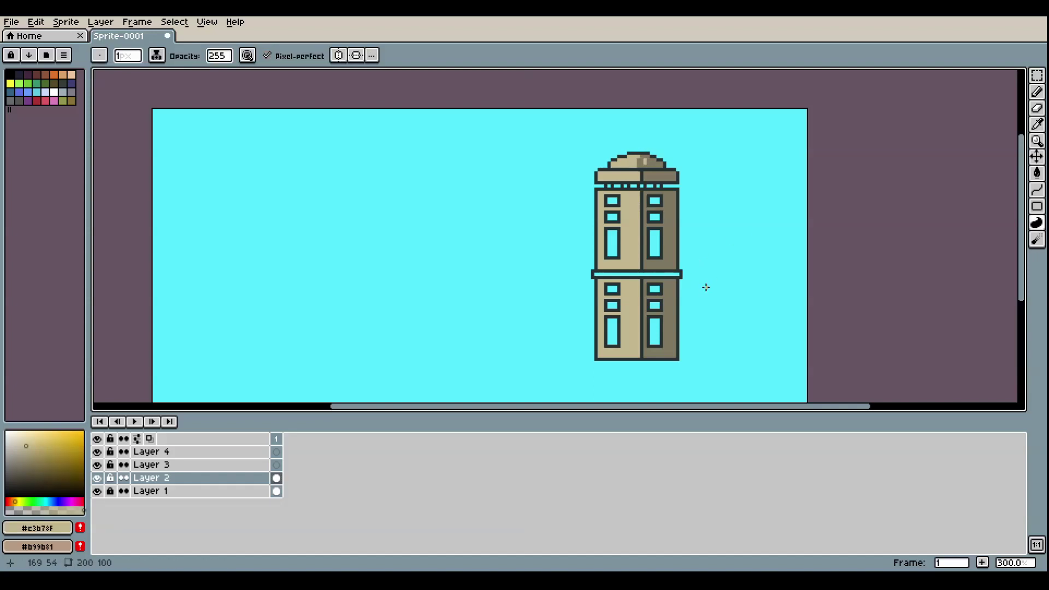
# Paint the middle ledge light tan on the left half and #807861 on the right half, with dark #253133 segments between
pyautogui.keyDown('alt'); pyautogui.click(631, 261); pyautogui.keyUp('alt')
pyautogui.moveTo(597, 274); pyautogui.dragTo(619, 274)
pyautogui.keyDown('alt'); pyautogui.click(642, 272); pyautogui.keyUp('alt')
pyautogui.click(649, 274)
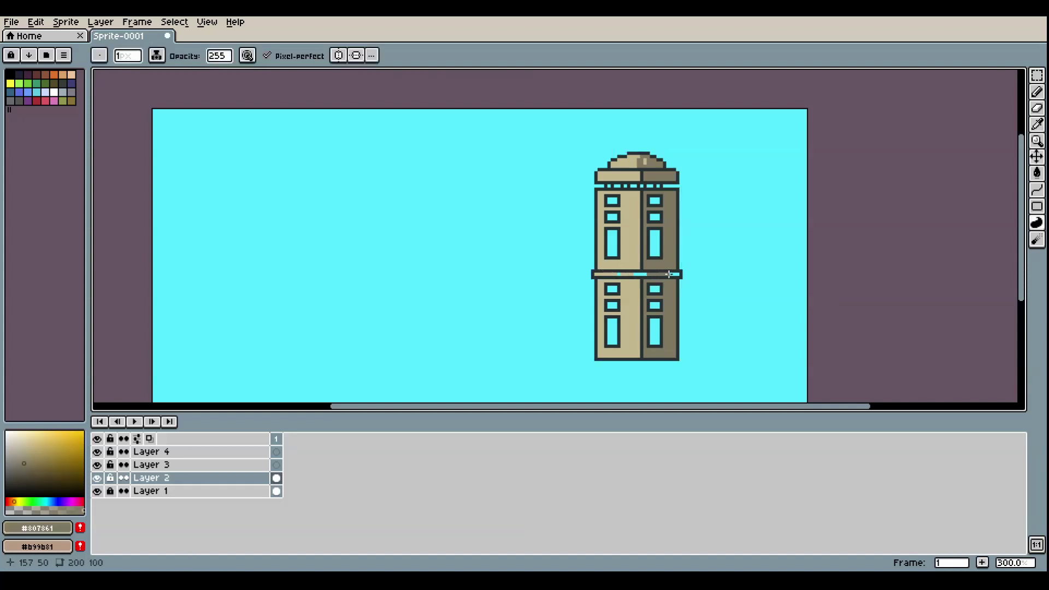
pyautogui.keyDown('alt'); pyautogui.click(678, 274); pyautogui.keyUp('alt')
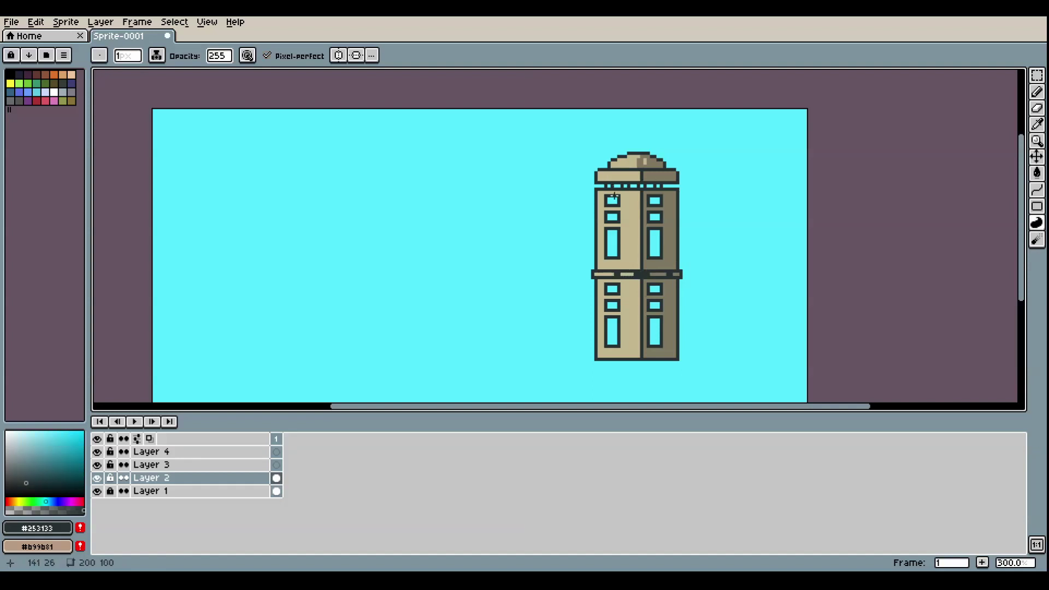
# Use #807861 to fill gaps between the roof posts and shade the lower edge of the cap's light side
pyautogui.keyDown('alt'); pyautogui.click(673, 227); pyautogui.keyUp('alt')
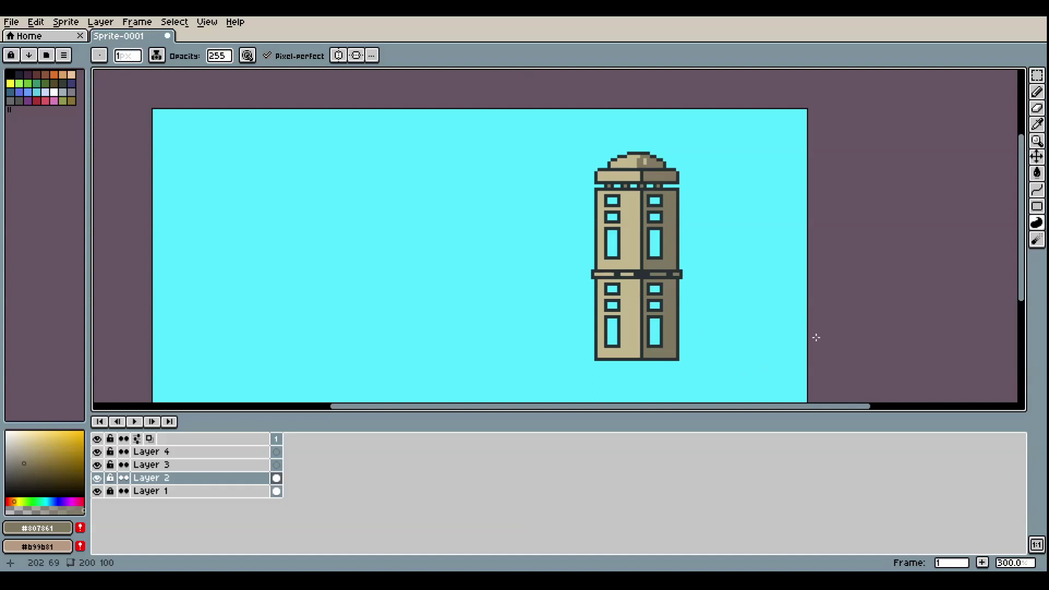
pyautogui.keyDown('alt'); pyautogui.click(670, 175); pyautogui.keyUp('alt')
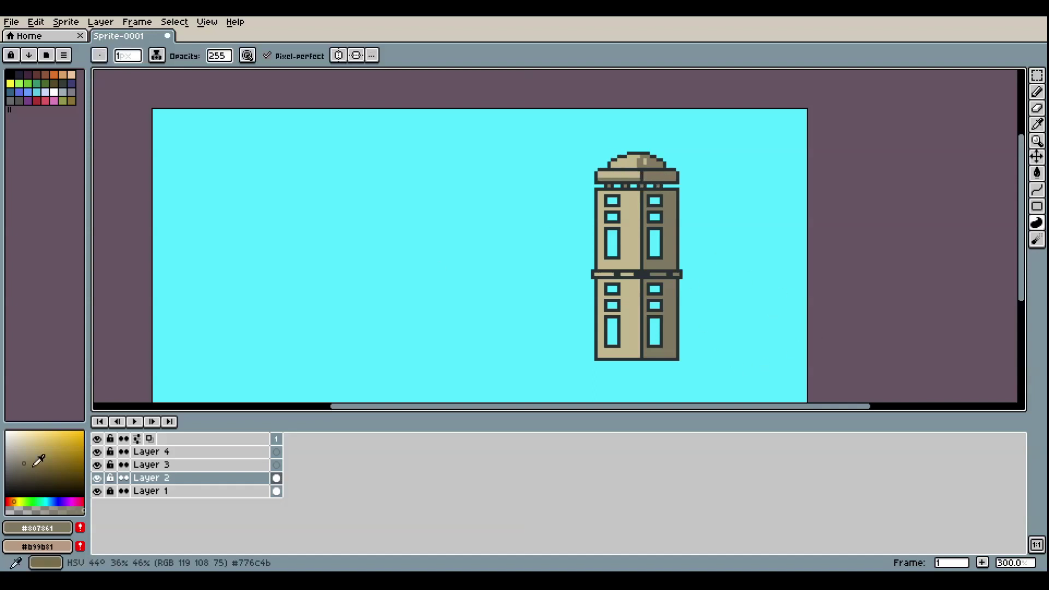
# Choose a dark brown (hue 44°, saturation 22, value 30) and paint shadows under the cap's right side, the ledge and the upper windows
pyautogui.moveTo(31, 465); pyautogui.dragTo(23, 476)
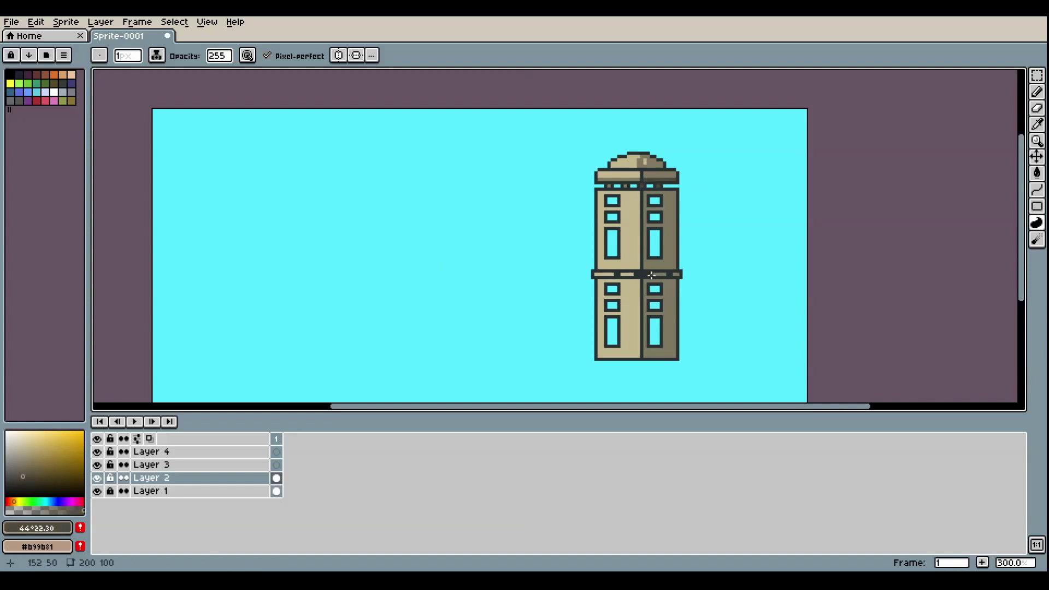
pyautogui.hotkey('ctrl', 'z')
pyautogui.moveTo(600, 280); pyautogui.dragTo(636, 280)
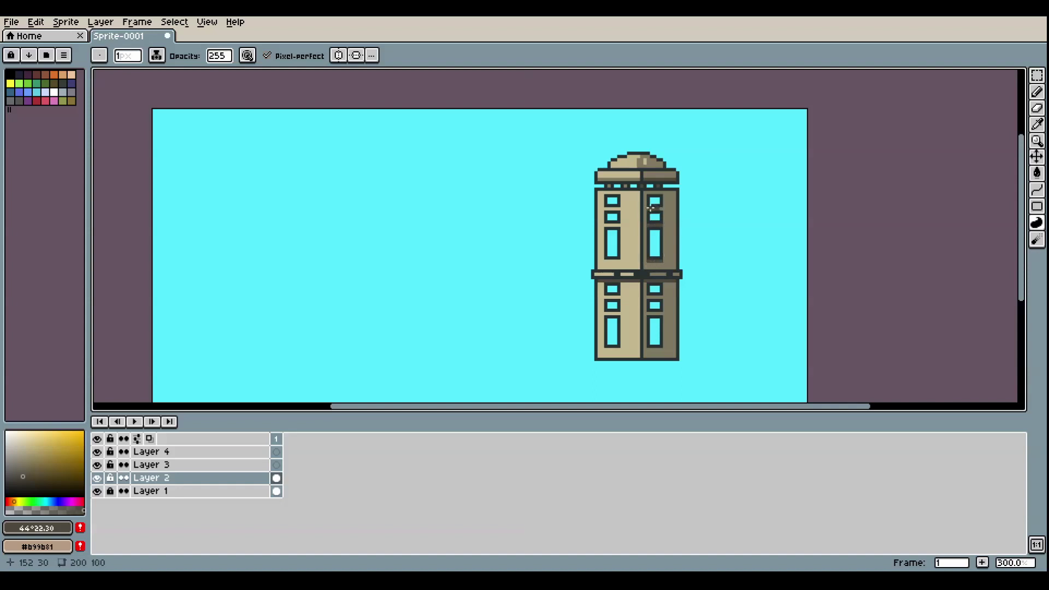
# Copy a windowed wall section of the tower and place it on the empty background beside the tower's light side
pyautogui.click(1037, 206)
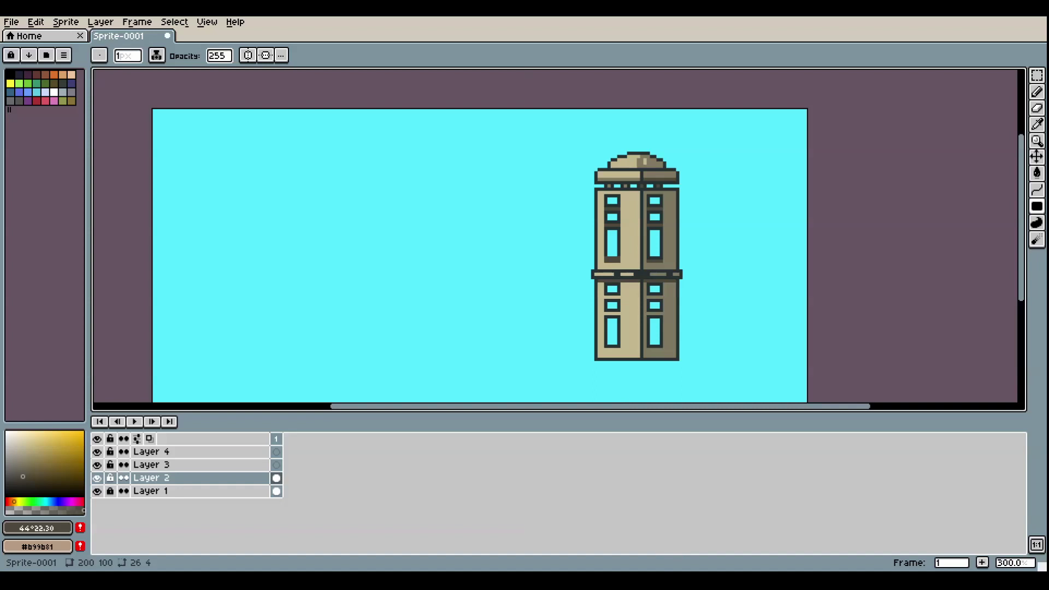
pyautogui.moveTo(691, 273); pyautogui.dragTo(755, 284)
pyautogui.click(1037, 75)
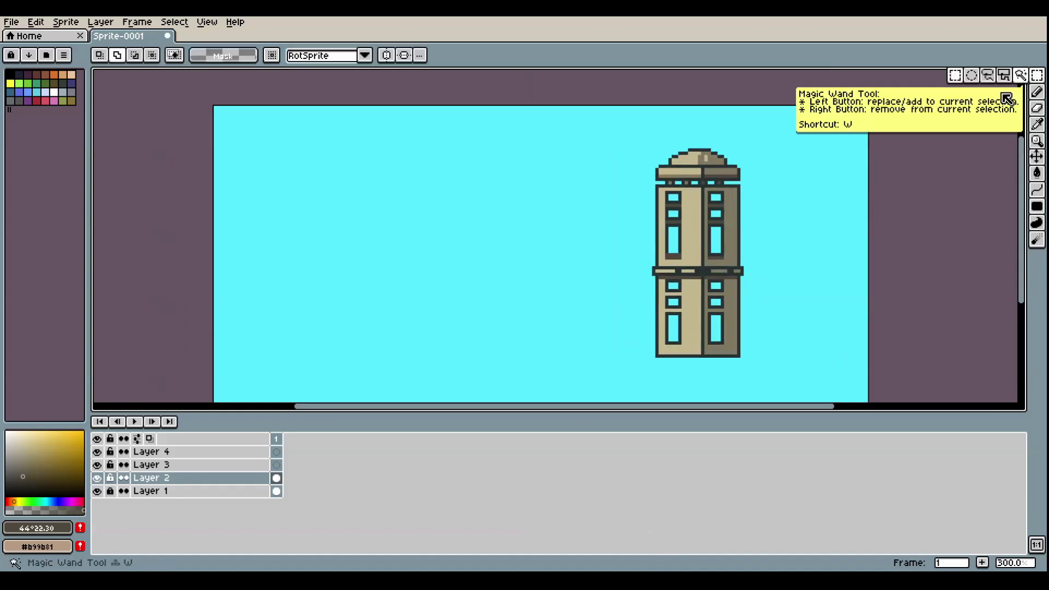
pyautogui.moveTo(655, 190); pyautogui.dragTo(607, 221)
pyautogui.click(656, 273)
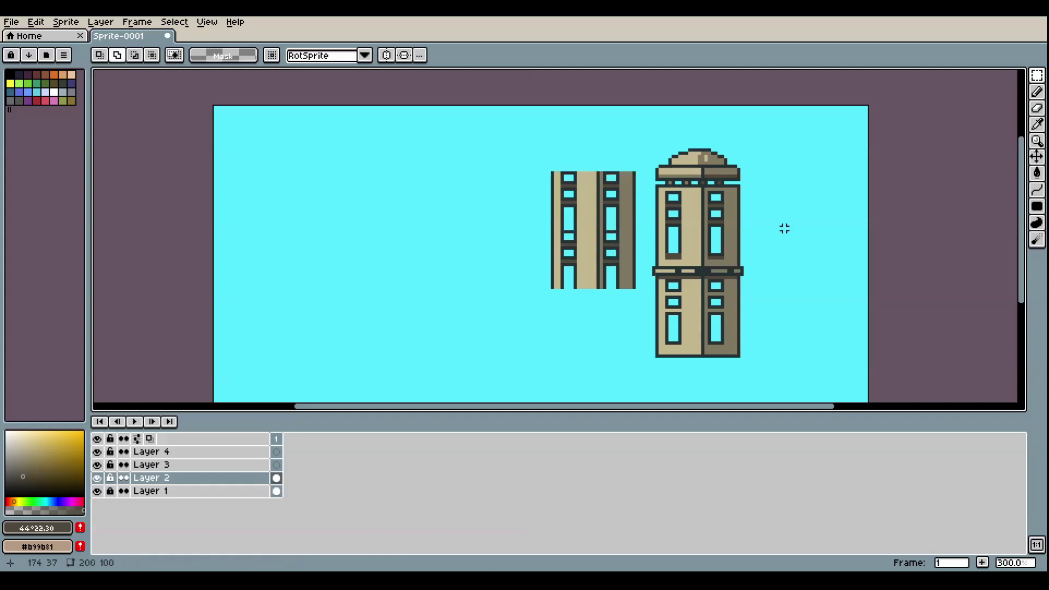
# Erase the leftover dividers in the copied section's tall windows and move the section down near the tower's base level
pyautogui.press('e')
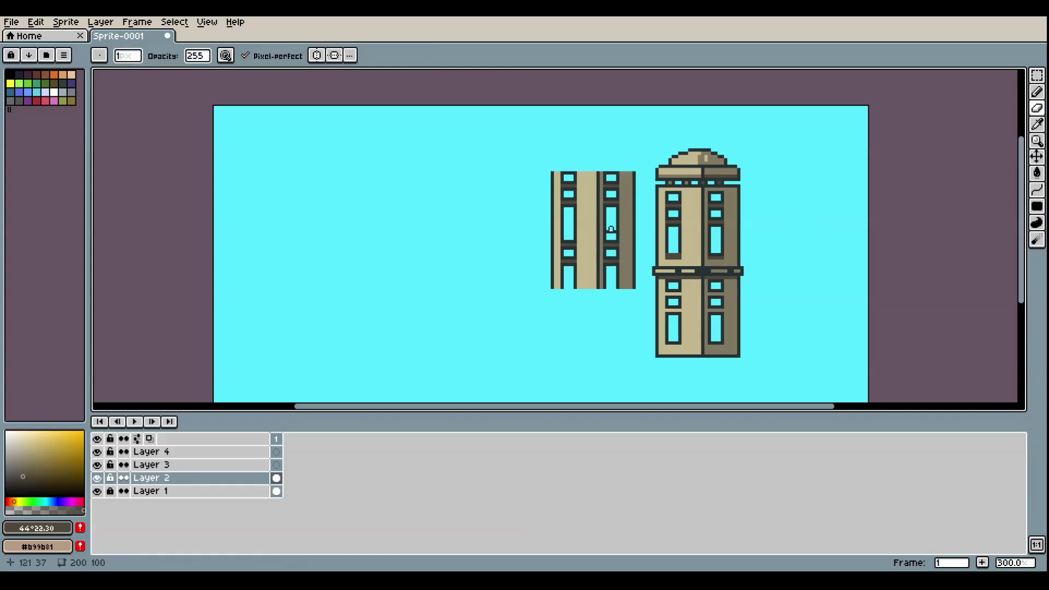
pyautogui.click(1037, 75)
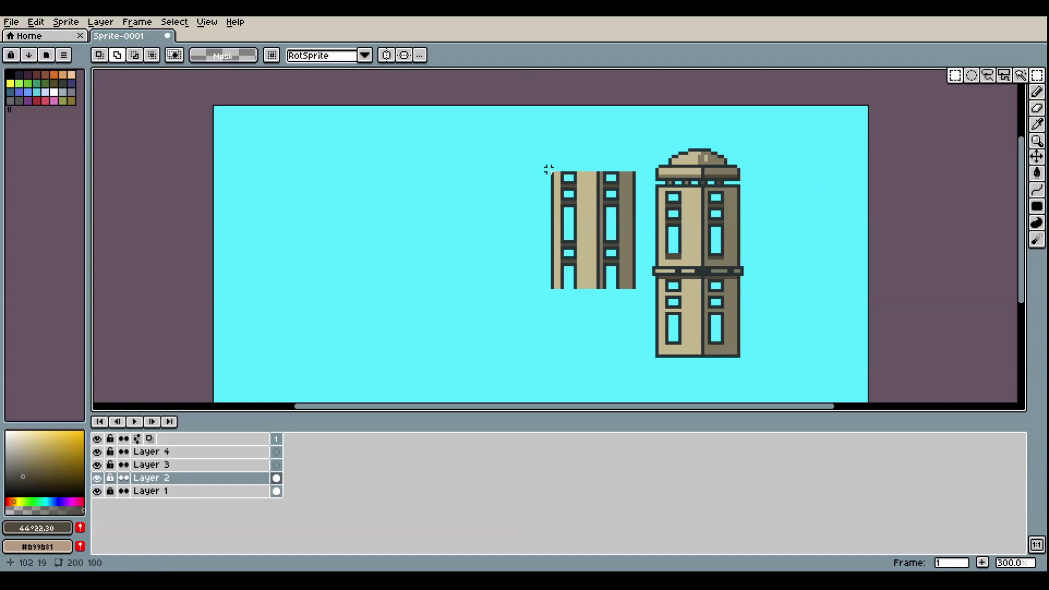
pyautogui.moveTo(550, 168); pyautogui.dragTo(645, 358)
pyautogui.press('Return')
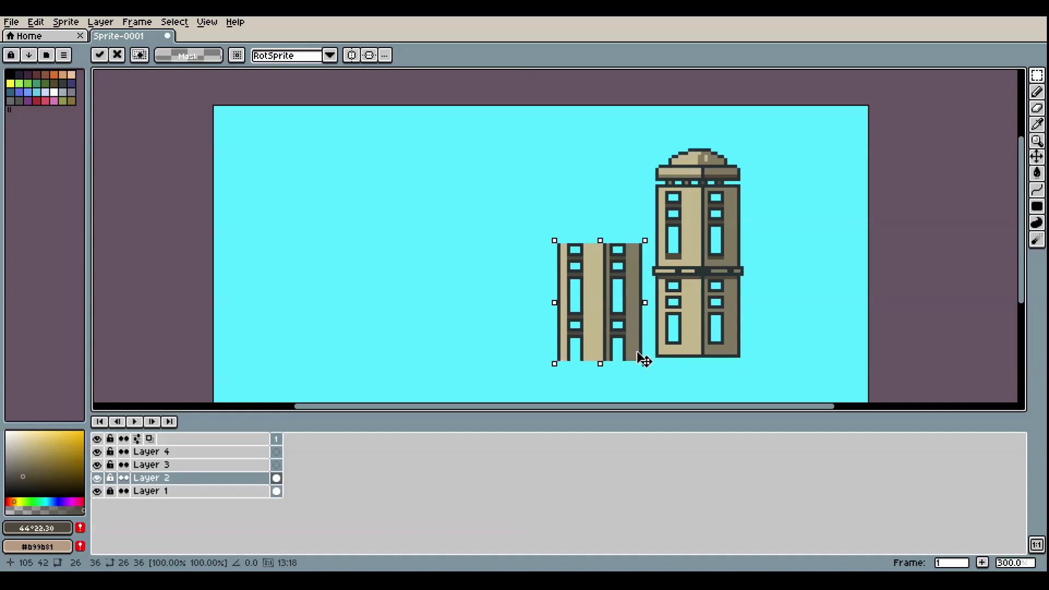
pyautogui.hotkey('ctrl', 'd')
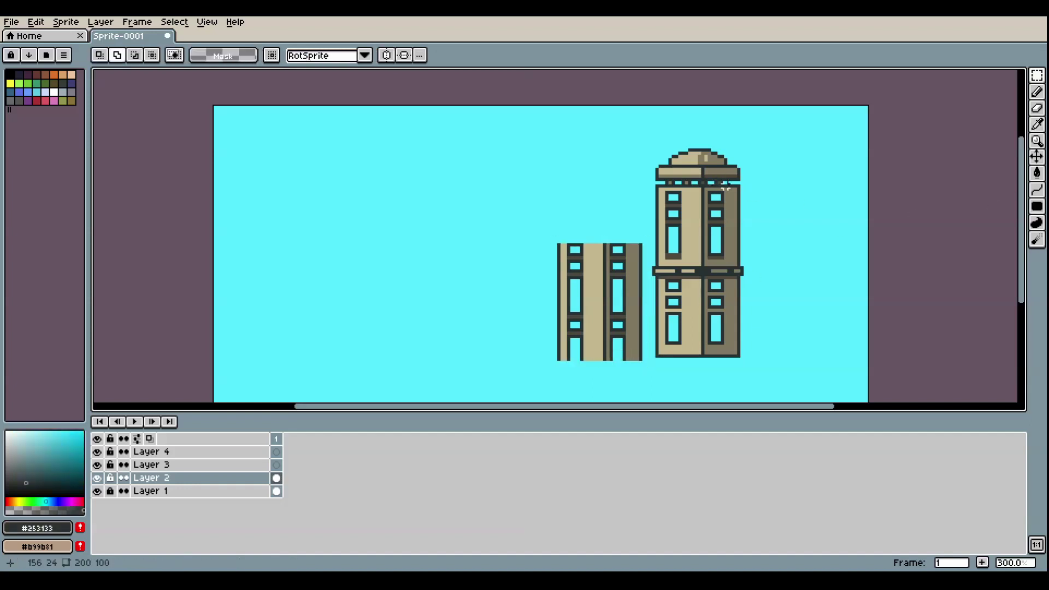
# Draw #253133 outlines along the new block's top and base, and add horizontal slats across its lowest dark-side window
pyautogui.click(1036, 91)
pyautogui.moveTo(562, 242); pyautogui.dragTo(641, 243)
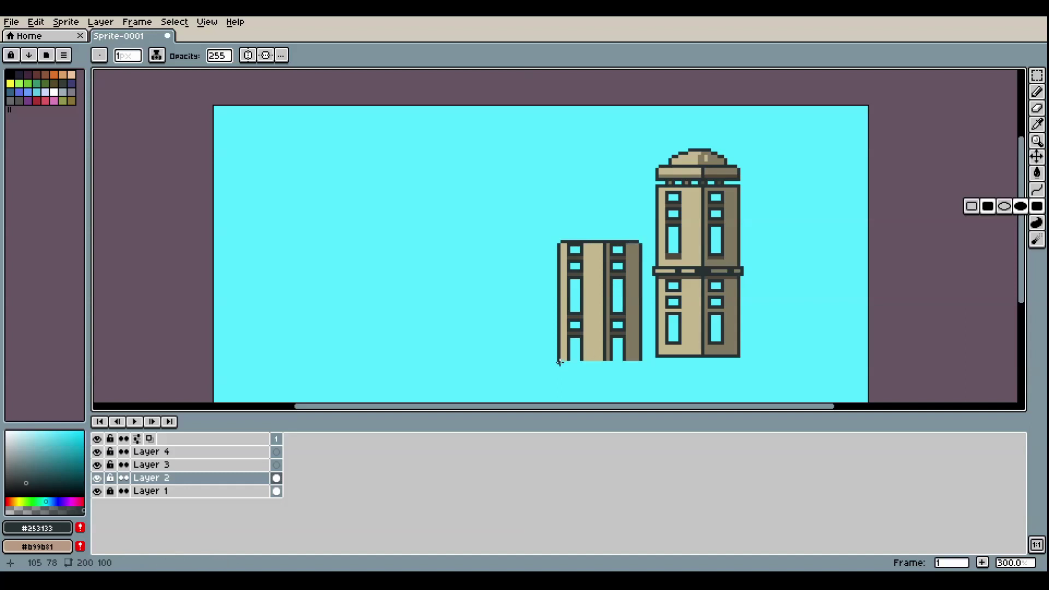
pyautogui.moveTo(559, 361)
pyautogui.mouseDown()
pyautogui.moveTo(637, 362)
pyautogui.moveTo(621, 349)
pyautogui.mouseUp()
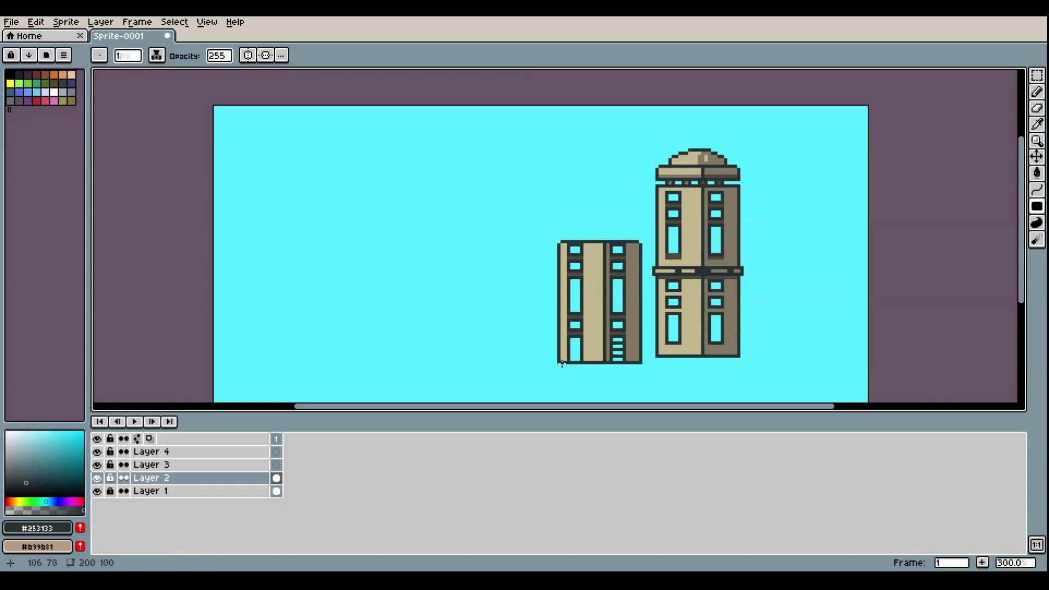
# Select the whole 26 × 39 px block and move it so its base lines up with the tower's base
pyautogui.click(1037, 75)
pyautogui.moveTo(554, 234); pyautogui.dragTo(636, 344)
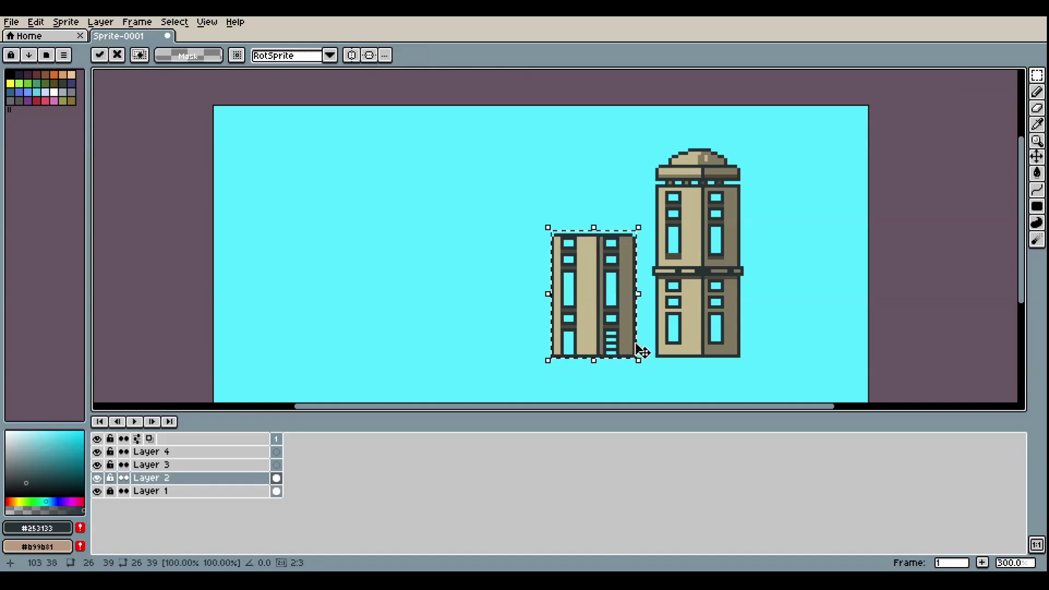
pyautogui.click(653, 333)
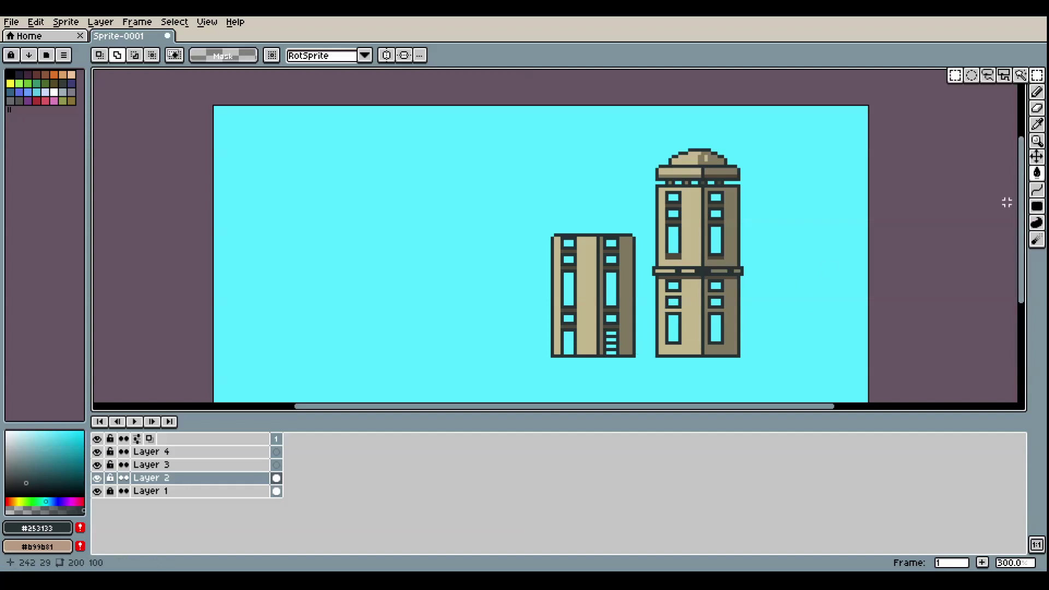
# Draw a long, thin outlined ground platform beneath both buildings and a small door outline at the tower's base
pyautogui.click(1035, 207)
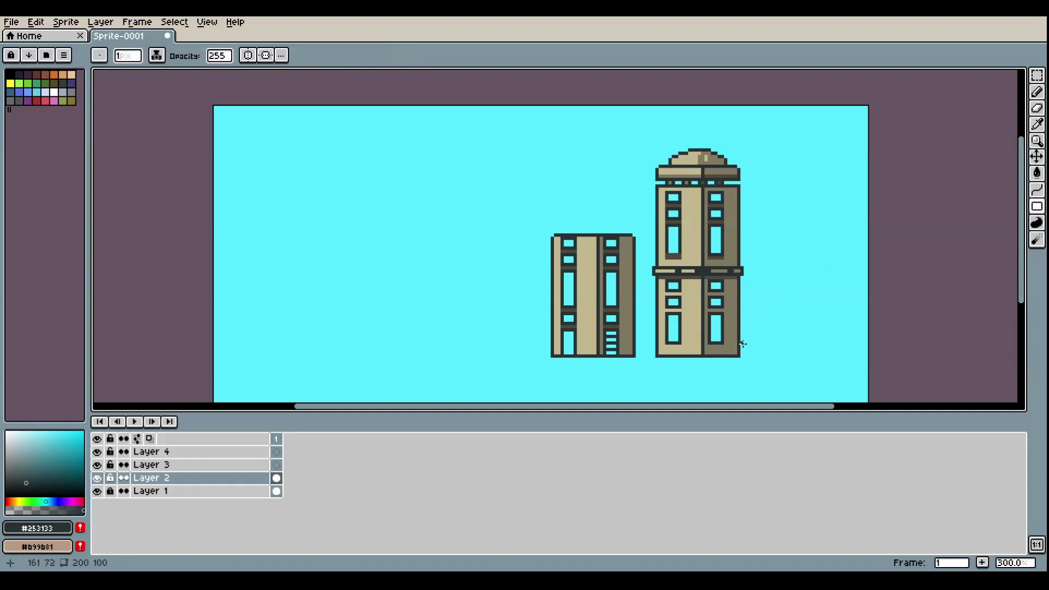
pyautogui.moveTo(483, 359); pyautogui.dragTo(824, 369)
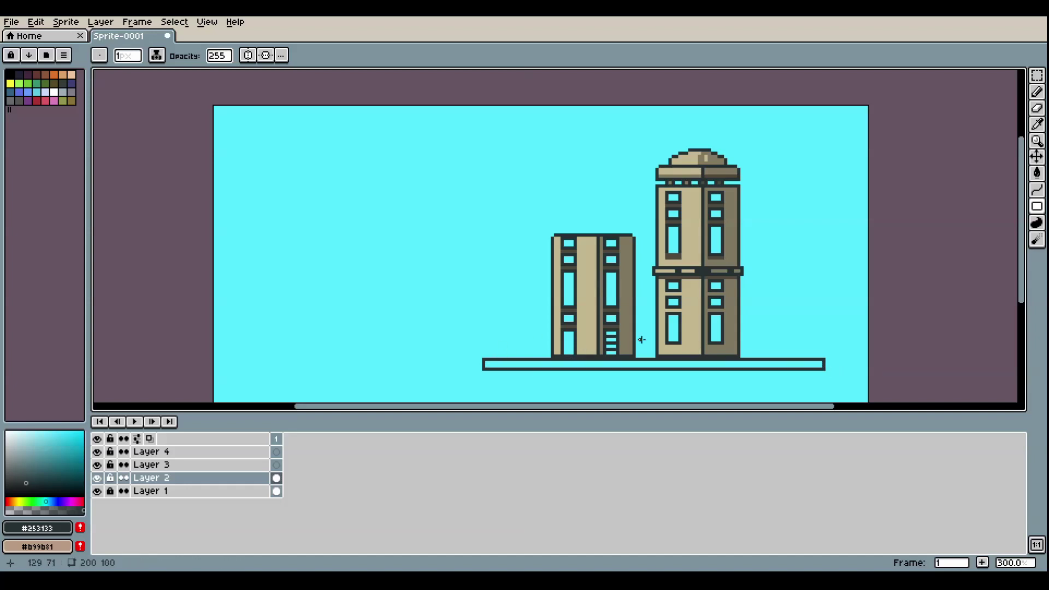
pyautogui.moveTo(690, 346); pyautogui.dragTo(697, 355)
pyautogui.press('i')
pyautogui.click(703, 331)
pyautogui.press('b')
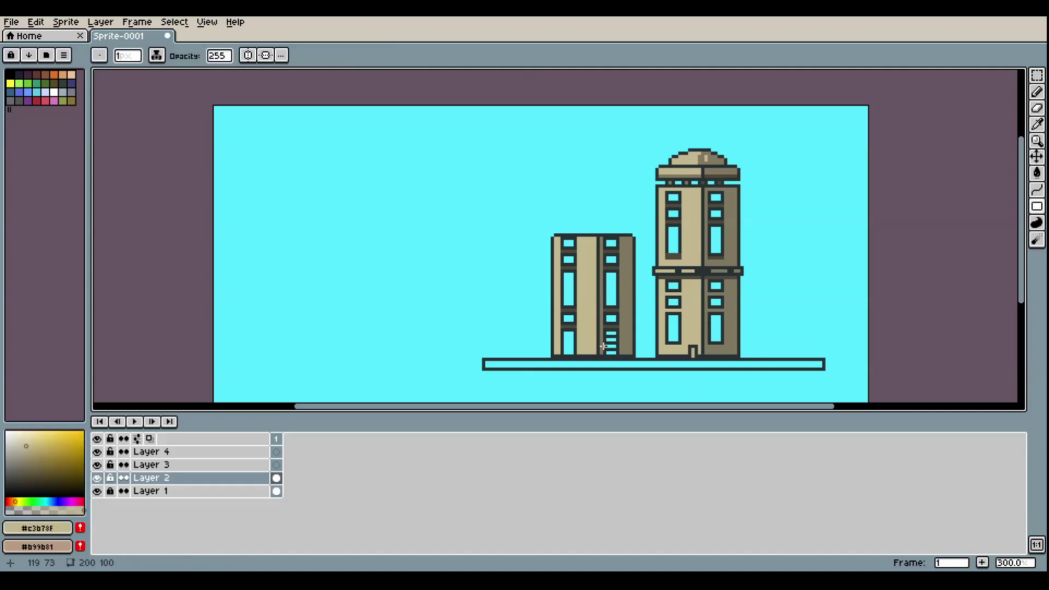
# Draw two short #253133 bridges joining the buildings, one near the base and one near the block's roof, with small dots inside each
pyautogui.keyDown('alt'); pyautogui.click(634, 322); pyautogui.keyUp('alt')
pyautogui.moveTo(636, 332); pyautogui.dragTo(657, 343)
pyautogui.hotkey('ctrl', 'z')
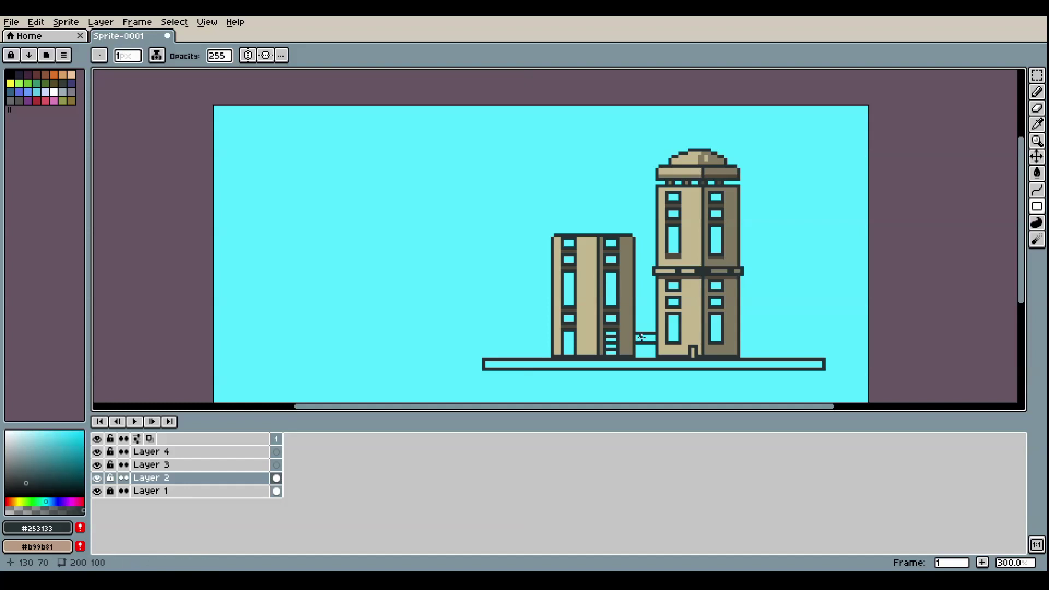
pyautogui.click(641, 340)
pyautogui.moveTo(635, 247); pyautogui.dragTo(656, 259)
pyautogui.click(641, 254)
pyautogui.click(649, 255)
pyautogui.hotkey('ctrl', 'z')
pyautogui.click(647, 255)
# Outline three roof pipes of differing heights with connecting bars on the block, plus a notched antenna mast beside them
pyautogui.moveTo(581, 230); pyautogui.dragTo(595, 191)
pyautogui.moveTo(597, 174); pyautogui.dragTo(594, 172)
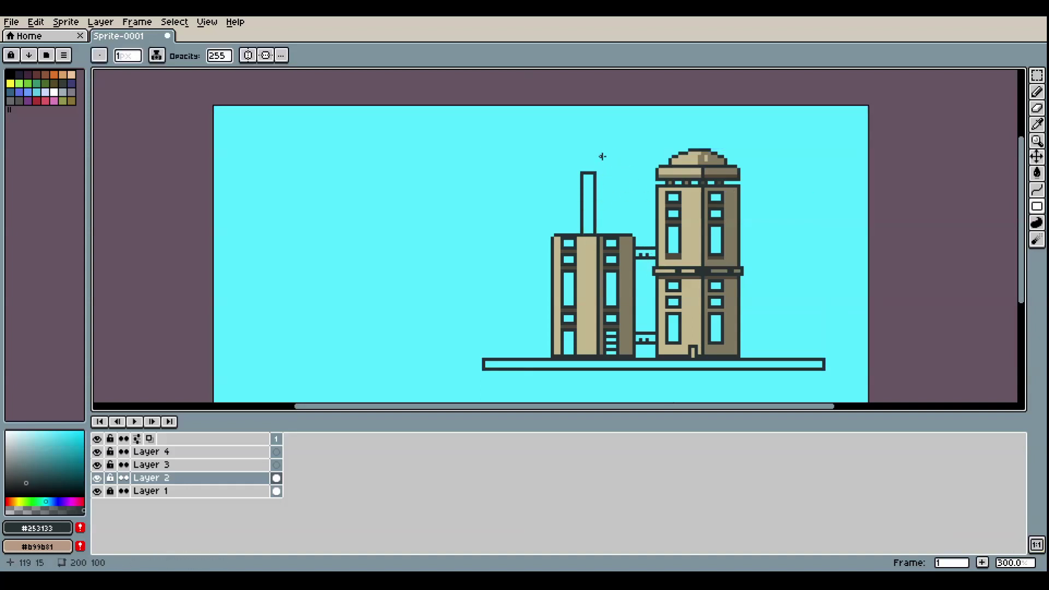
pyautogui.moveTo(575, 164); pyautogui.dragTo(578, 230)
pyautogui.moveTo(607, 148); pyautogui.dragTo(621, 233)
pyautogui.moveTo(596, 197)
pyautogui.mouseDown()
pyautogui.moveTo(605, 205)
pyautogui.moveTo(598, 181)
pyautogui.moveTo(608, 189)
pyautogui.moveTo(572, 186)
pyautogui.mouseUp()
pyautogui.moveTo(566, 162); pyautogui.dragTo(559, 228)
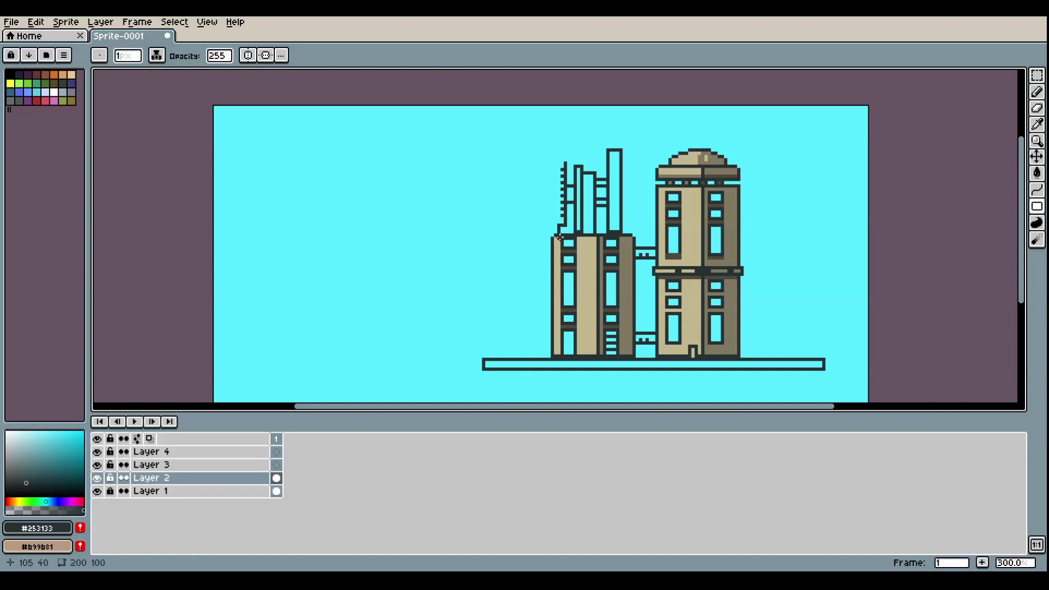
pyautogui.moveTo(560, 160); pyautogui.dragTo(560, 160)
# Choose a blue-grey (hue 188°, saturation 16, value 68) and fill the roof pipes with it
pyautogui.click(18, 451)
pyautogui.moveTo(585, 176); pyautogui.dragTo(590, 230)
pyautogui.click(1037, 209)
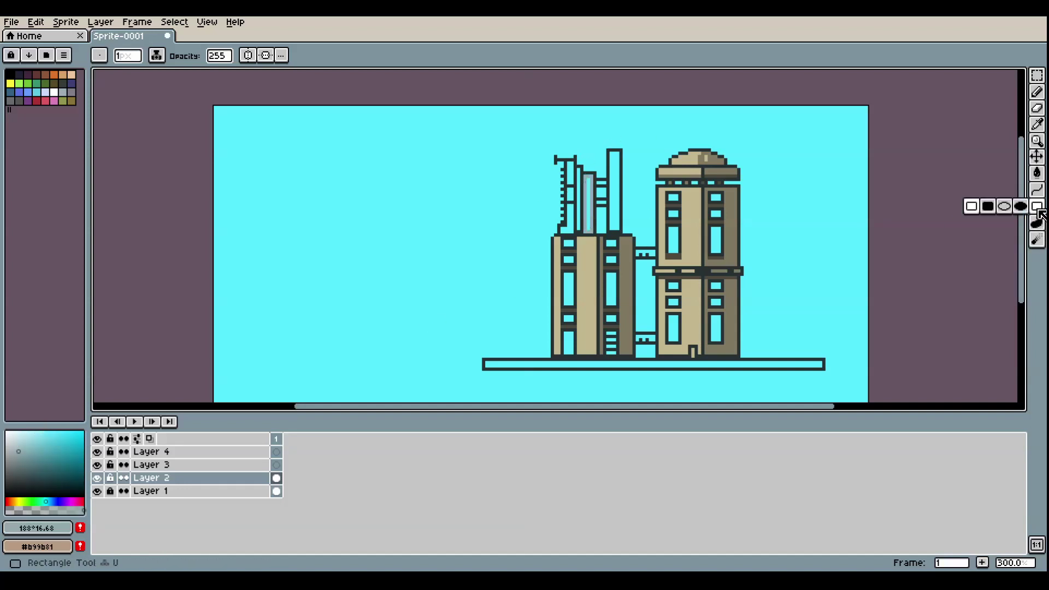
pyautogui.click(989, 206)
pyautogui.moveTo(613, 153); pyautogui.dragTo(617, 230)
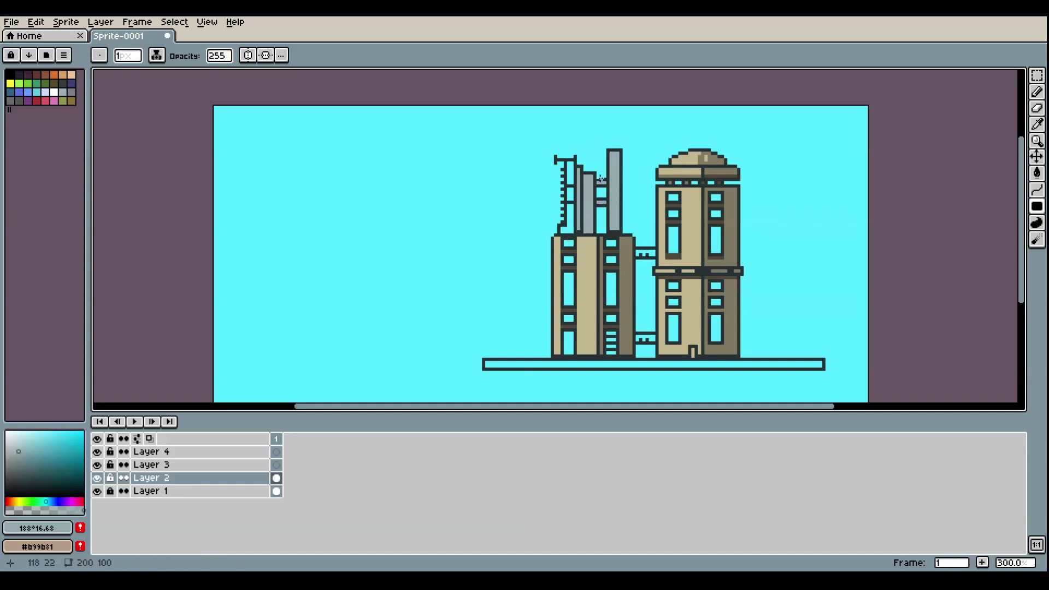
# Choose a dark grey (hue 188°, saturation 5, value 40) and shade the right side of the middle and tallest pipes
pyautogui.click(10, 470)
pyautogui.moveTo(590, 176); pyautogui.dragTo(590, 227)
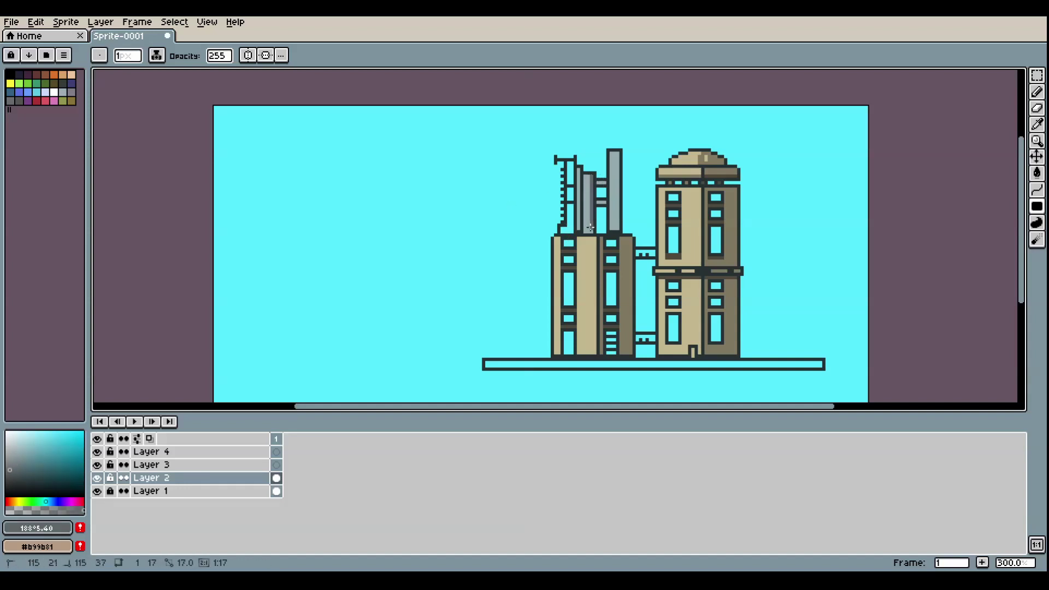
pyautogui.moveTo(617, 154); pyautogui.dragTo(617, 225)
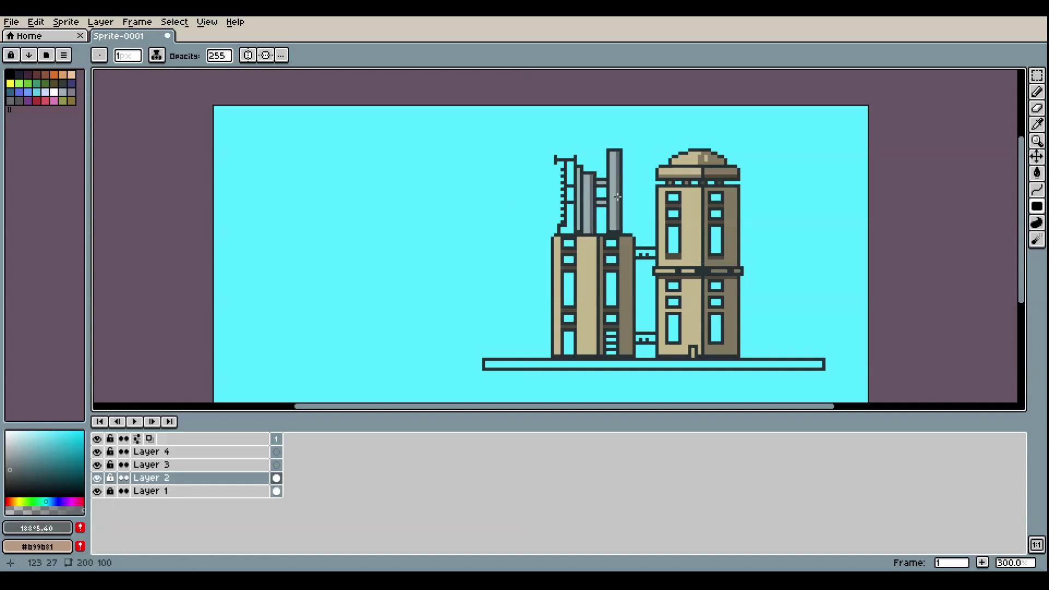
pyautogui.click(8, 442)
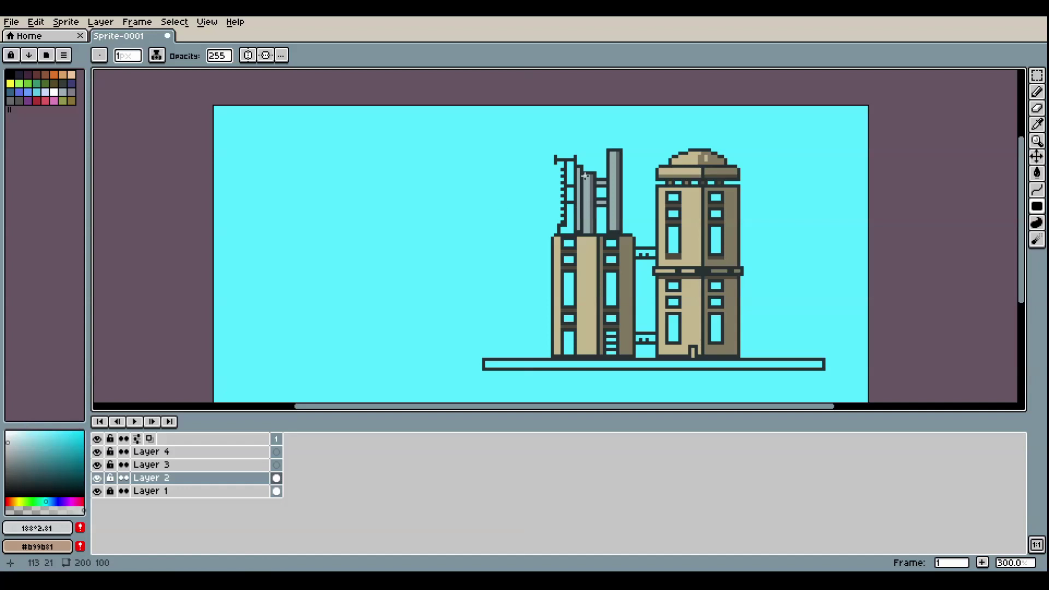
pyautogui.moveTo(585, 176); pyautogui.dragTo(585, 229)
pyautogui.hotkey('ctrl', 'z')
# Choose a near-white (hue 188°, saturation 4, value 93) and paint vertical highlights on the middle and tallest pipes
pyautogui.click(8, 435)
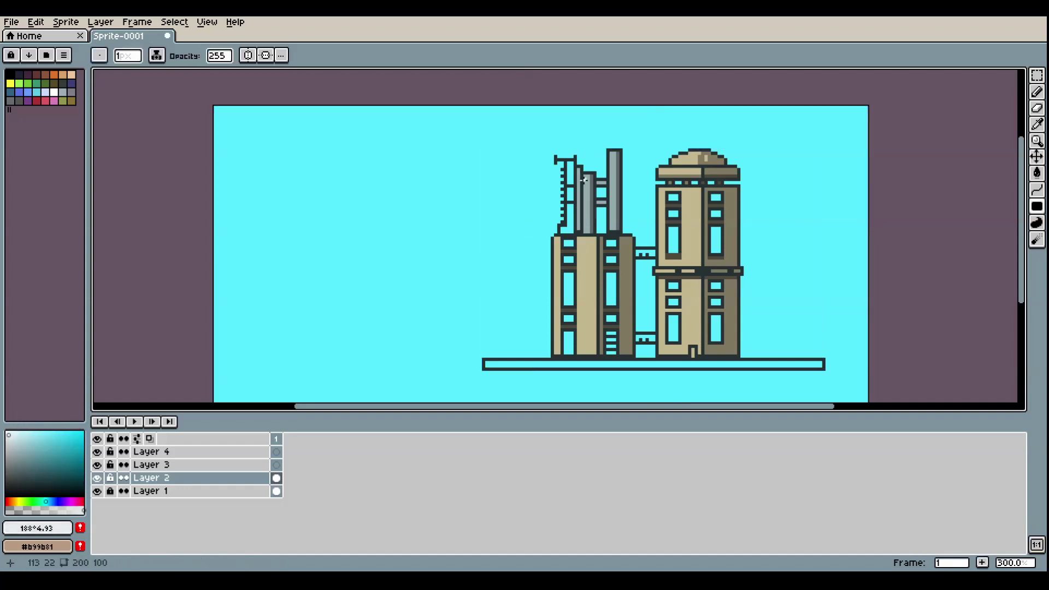
pyautogui.moveTo(586, 175); pyautogui.dragTo(585, 234)
pyautogui.moveTo(613, 154); pyautogui.dragTo(613, 232)
pyautogui.click(7, 432)
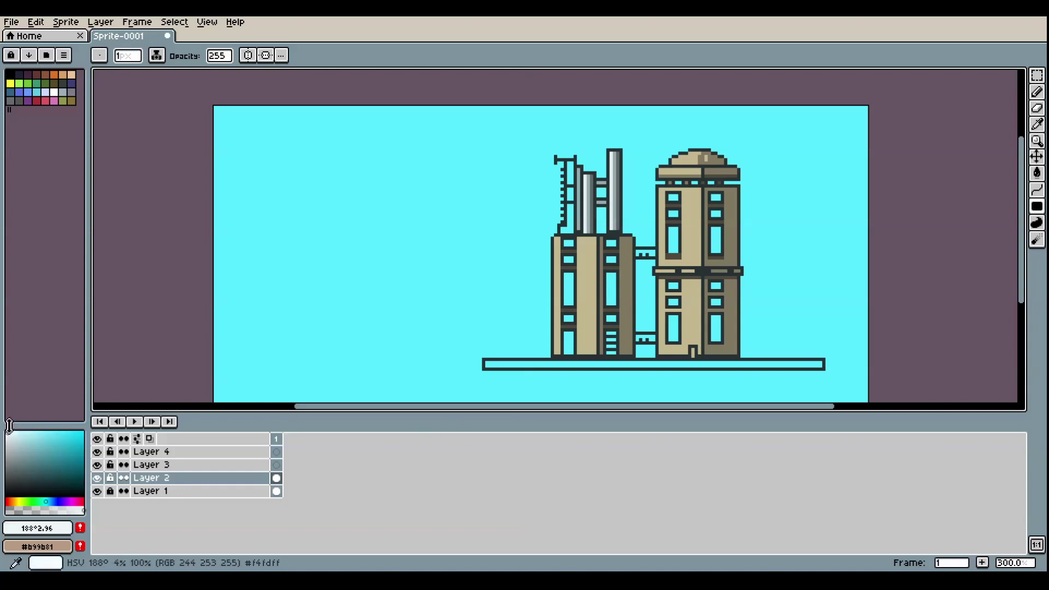
# Select the cyan panes of all the domed tower's windows with the Magic Wand
pyautogui.click(1036, 75)
pyautogui.click(1020, 77)
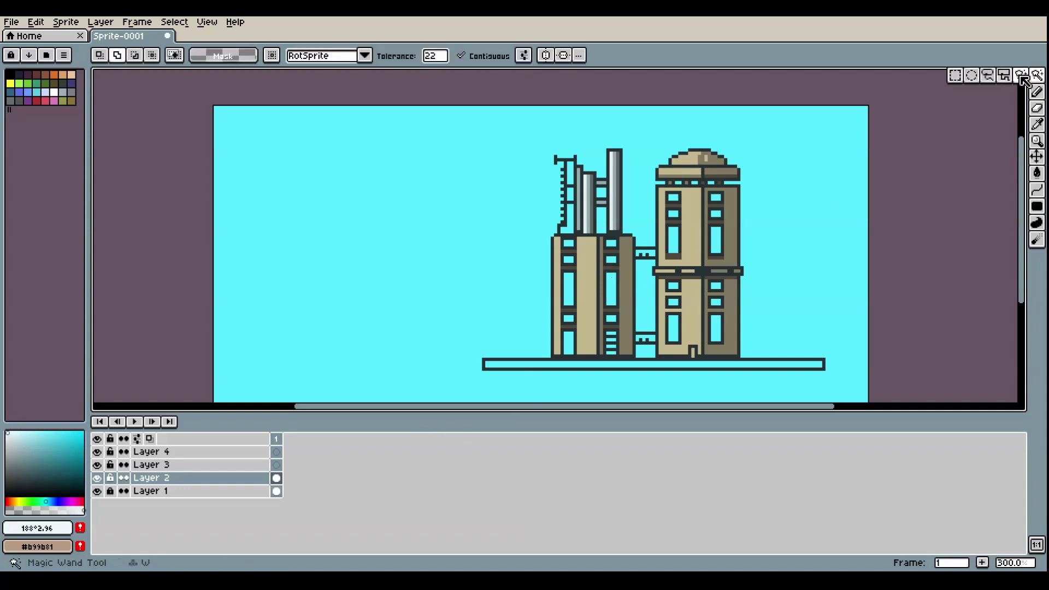
pyautogui.click(715, 239)
pyautogui.click(675, 239)
pyautogui.click(673, 213)
pyautogui.click(716, 213)
pyautogui.click(716, 198)
pyautogui.click(673, 198)
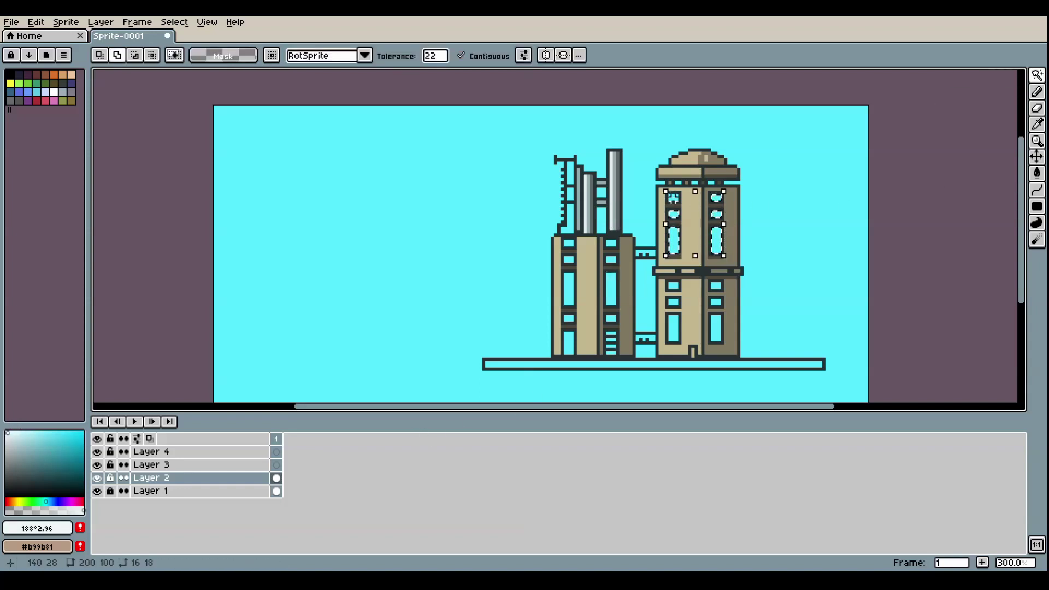
pyautogui.click(674, 286)
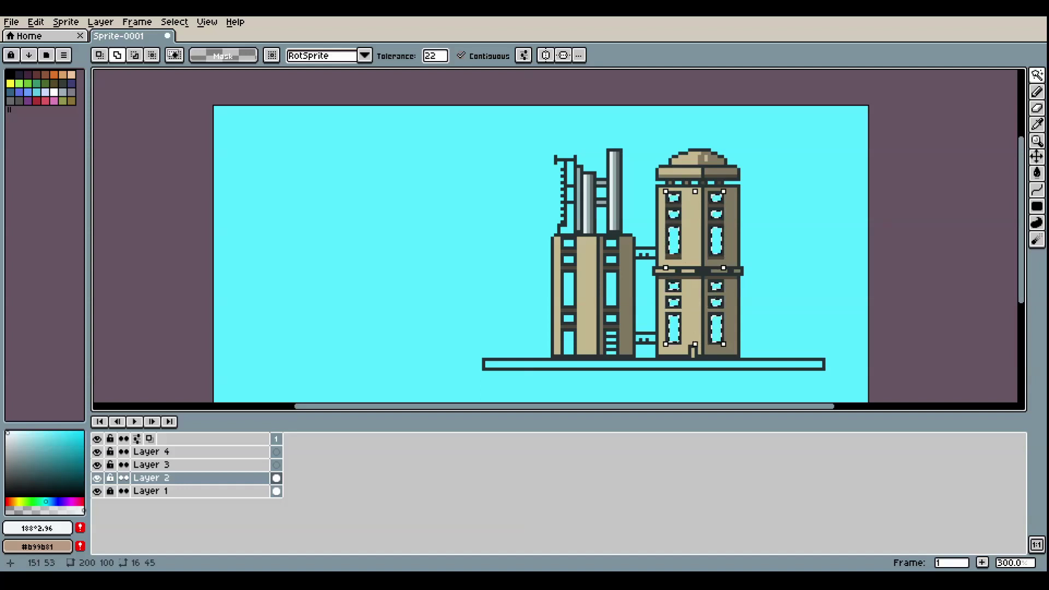
# Add all the shorter block's window panes, including the slatted one, to the selection
pyautogui.keyDown('shift'); pyautogui.click(610, 261); pyautogui.keyUp('shift')
pyautogui.keyDown('shift'); pyautogui.click(569, 246); pyautogui.keyUp('shift')
pyautogui.keyDown('shift'); pyautogui.click(568, 260); pyautogui.keyUp('shift')
pyautogui.keyDown('shift'); pyautogui.click(569, 289); pyautogui.keyUp('shift')
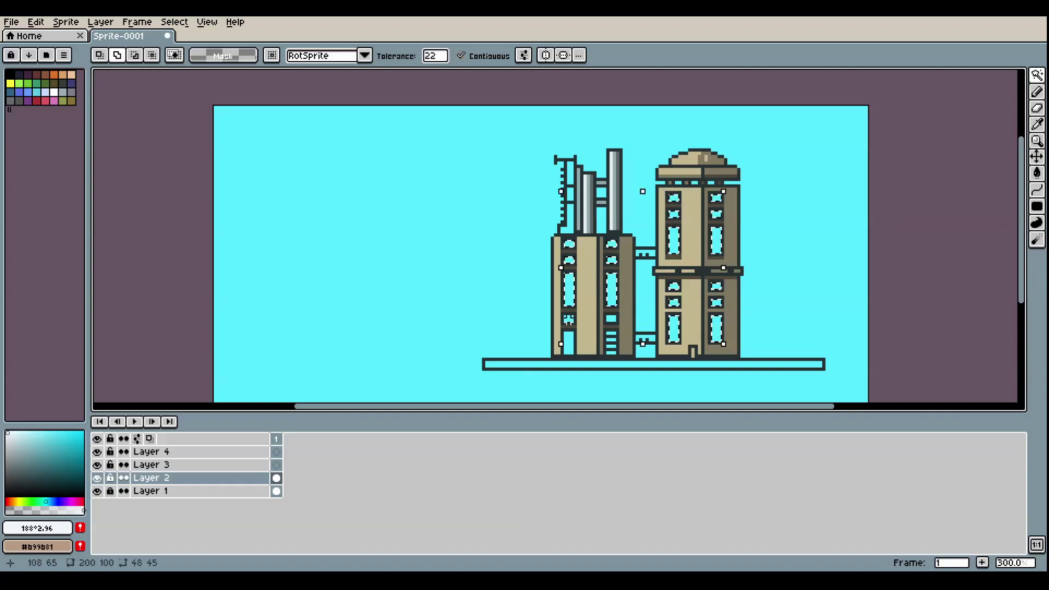
pyautogui.keyDown('shift'); pyautogui.click(568, 319); pyautogui.keyUp('shift')
pyautogui.keyDown('shift'); pyautogui.click(569, 345); pyautogui.keyUp('shift')
pyautogui.keyDown('shift'); pyautogui.click(612, 319); pyautogui.keyUp('shift')
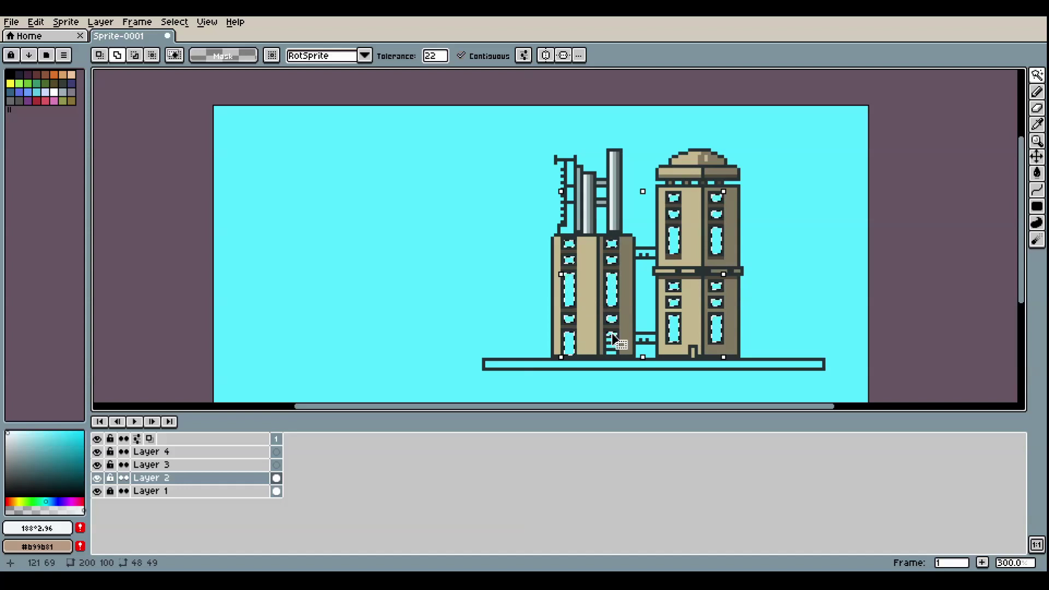
pyautogui.keyDown('shift'); pyautogui.click(612, 344); pyautogui.keyUp('shift')
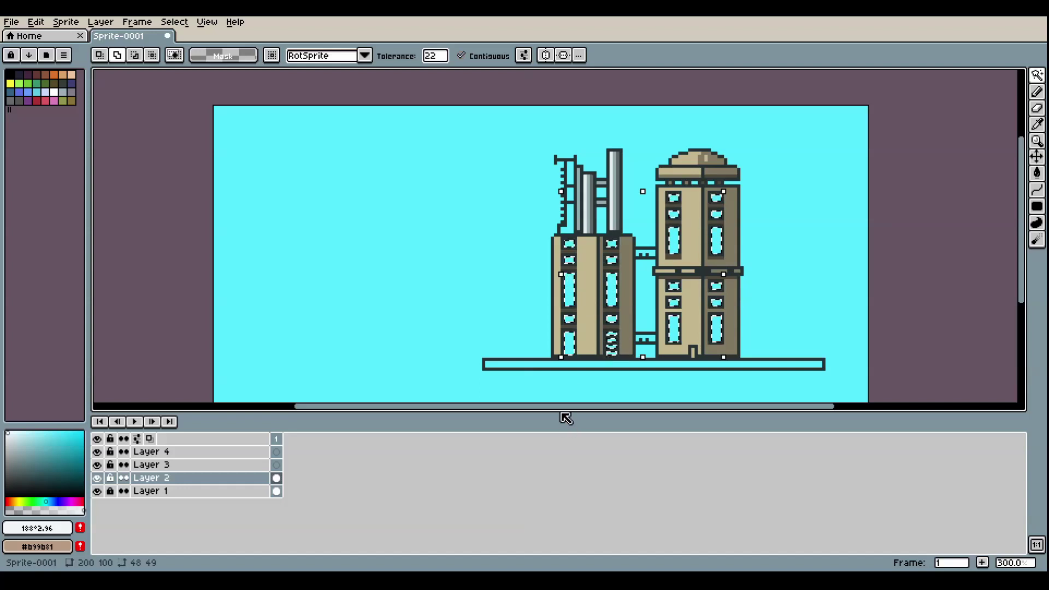
# Paint white (hue 188°, saturation 0, value 100) diagonal reflections across the selected windows with the Contour tool, then clear the selection
pyautogui.moveTo(38, 454); pyautogui.dragTo(8, 434)
pyautogui.click(1037, 223)
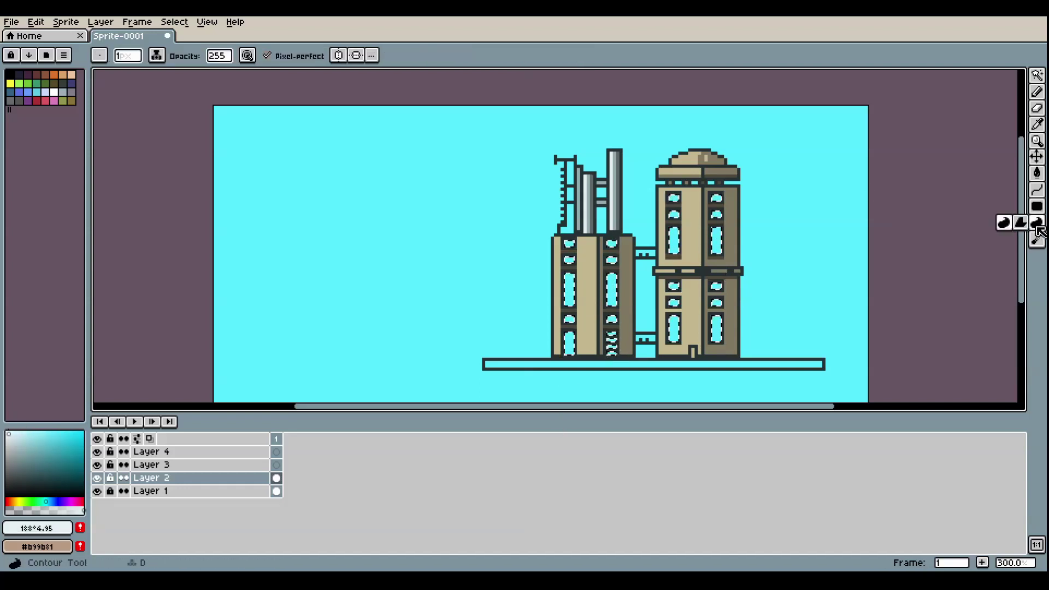
pyautogui.moveTo(703, 182); pyautogui.dragTo(647, 272)
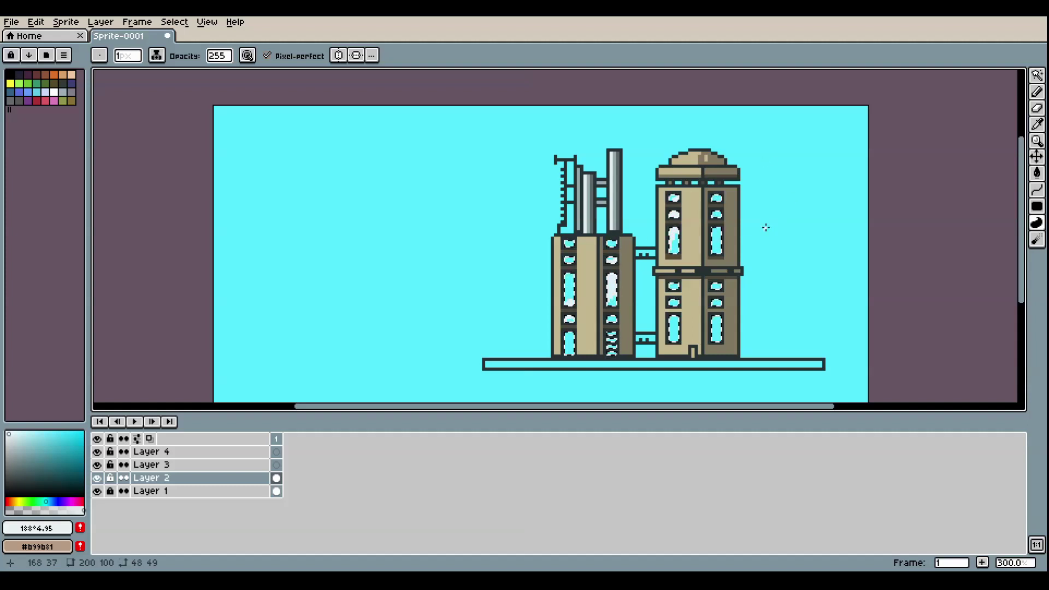
pyautogui.hotkey('ctrl', 'z')
pyautogui.click(5, 431)
pyautogui.moveTo(632, 228)
pyautogui.mouseDown()
pyautogui.moveTo(568, 273)
pyautogui.moveTo(563, 290)
pyautogui.moveTo(625, 262)
pyautogui.moveTo(564, 351)
pyautogui.mouseUp()
pyautogui.moveTo(729, 189); pyautogui.dragTo(667, 247)
pyautogui.moveTo(740, 264); pyautogui.dragTo(645, 335)
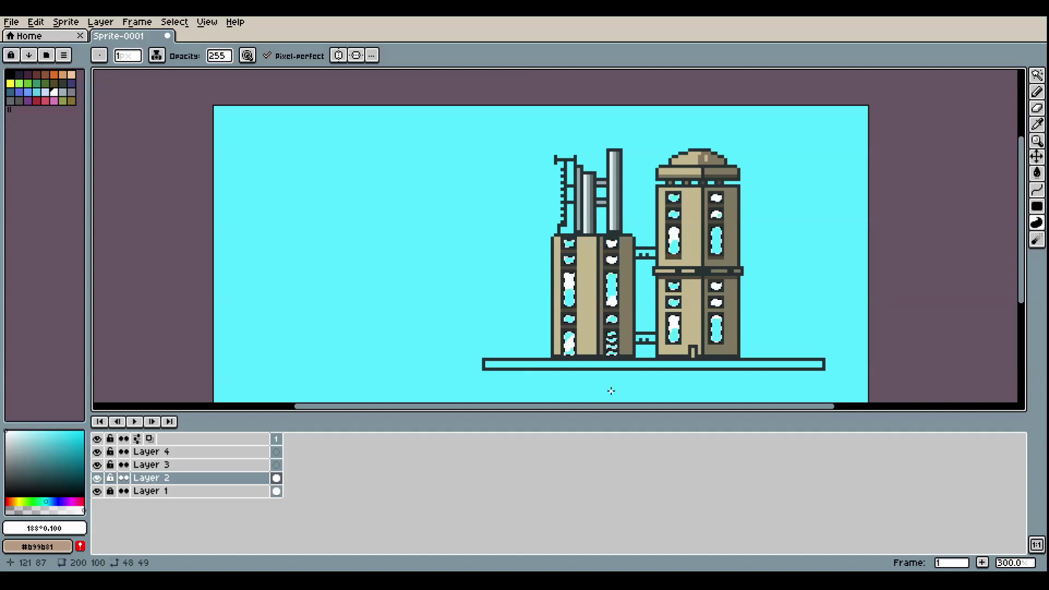
pyautogui.hotkey('ctrl', 'd')
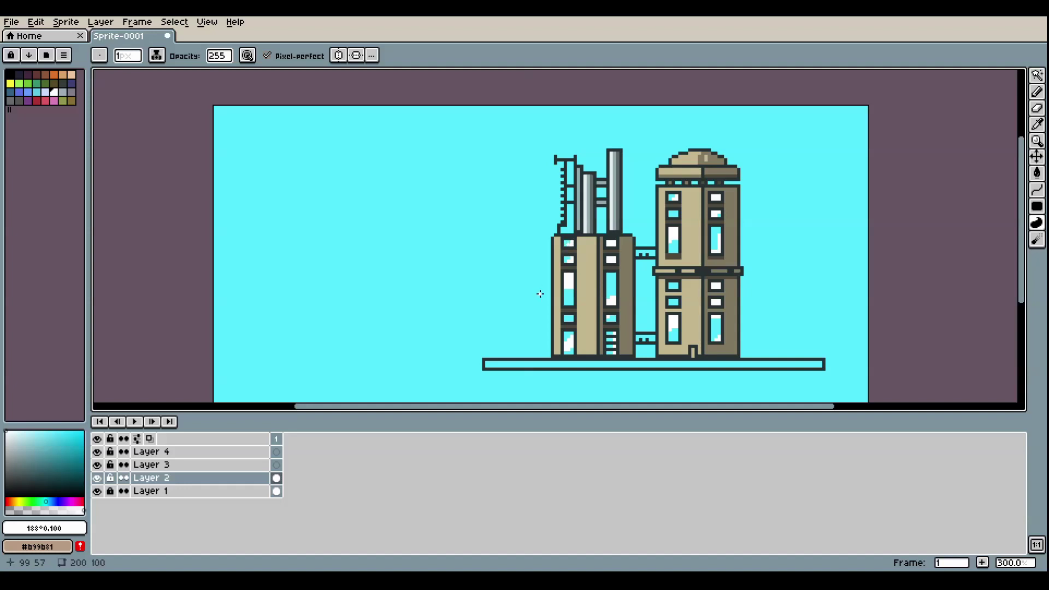
# Add extra white reflection strokes to the tall dark-side windows of the block and the tower
pyautogui.moveTo(615, 277); pyautogui.dragTo(614, 274)
pyautogui.moveTo(716, 230); pyautogui.dragTo(715, 234)
pyautogui.moveTo(711, 329); pyautogui.dragTo(716, 332)
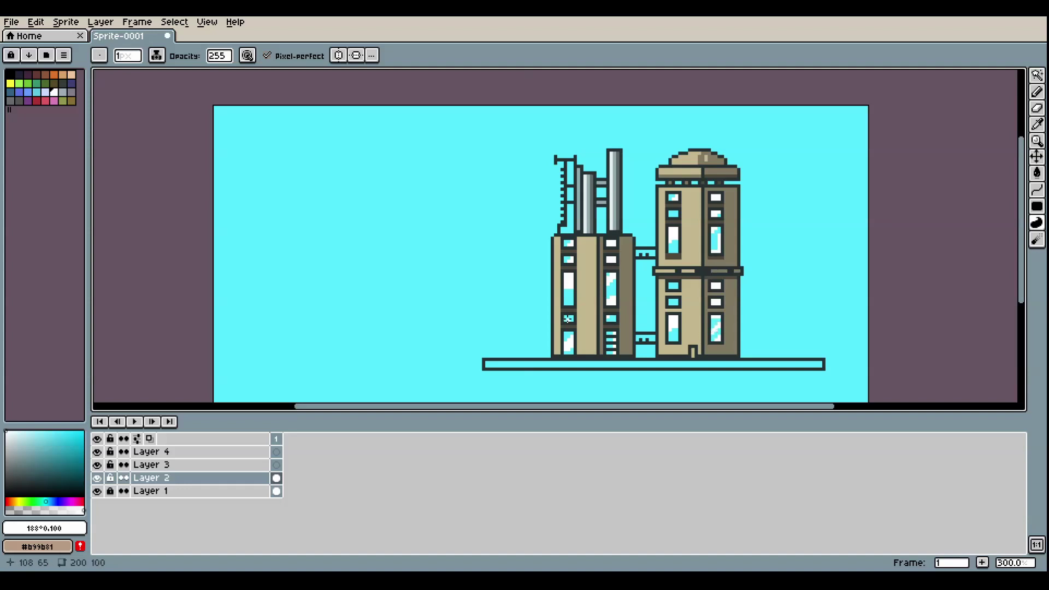
# Paint cream highlights (hue 46°, saturation 18, value 93) along both buildings' left edges, the tower's dome and roof rim, and the bridges
pyautogui.keyDown('alt'); pyautogui.click(686, 173); pyautogui.keyUp('alt')
pyautogui.moveTo(24, 444); pyautogui.dragTo(20, 435)
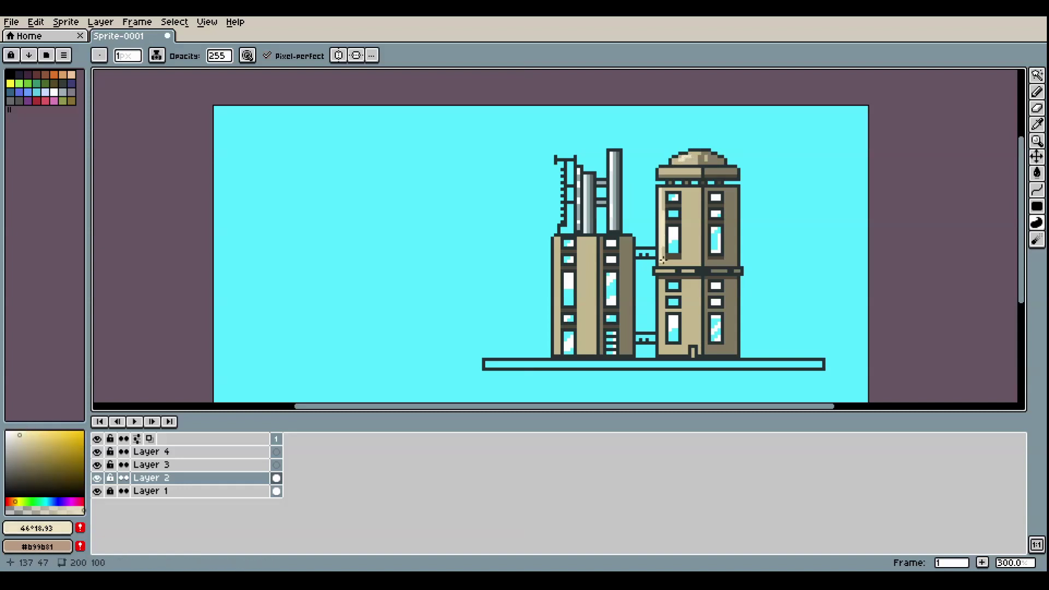
pyautogui.click(1036, 206)
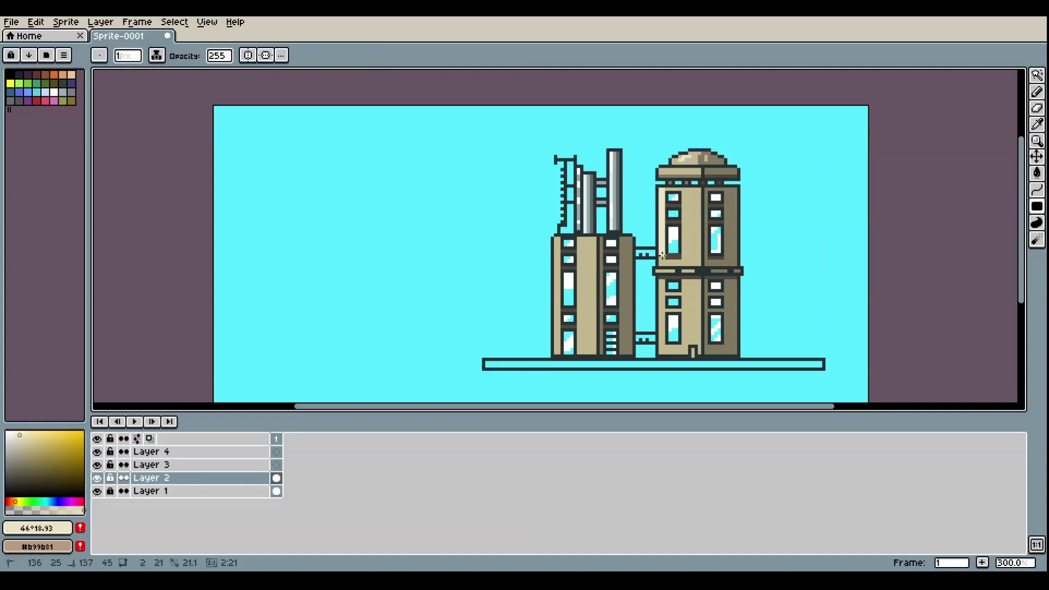
pyautogui.moveTo(556, 239); pyautogui.dragTo(556, 353)
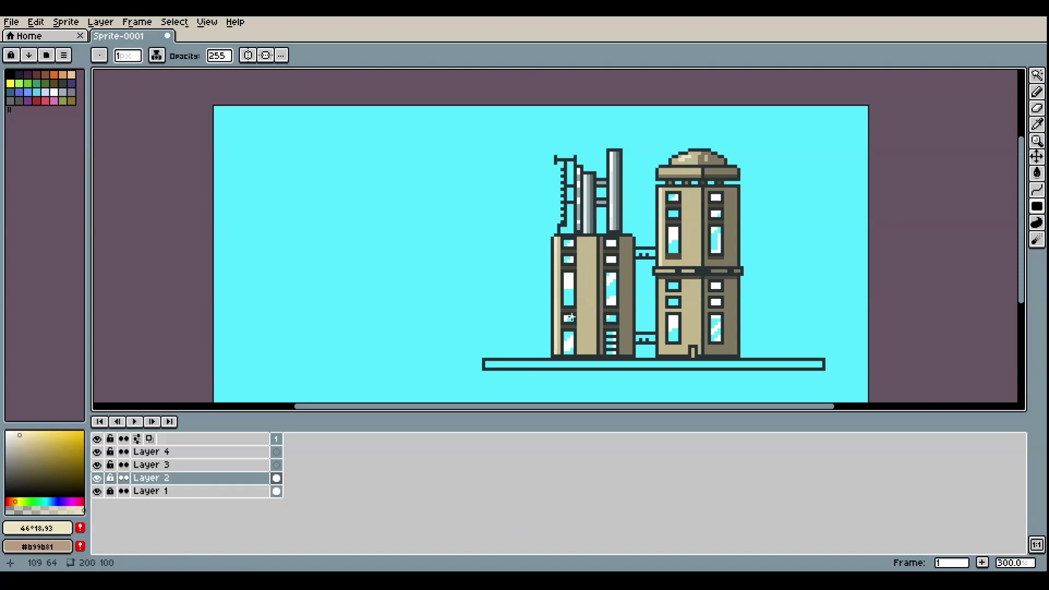
pyautogui.moveTo(661, 280); pyautogui.dragTo(661, 349)
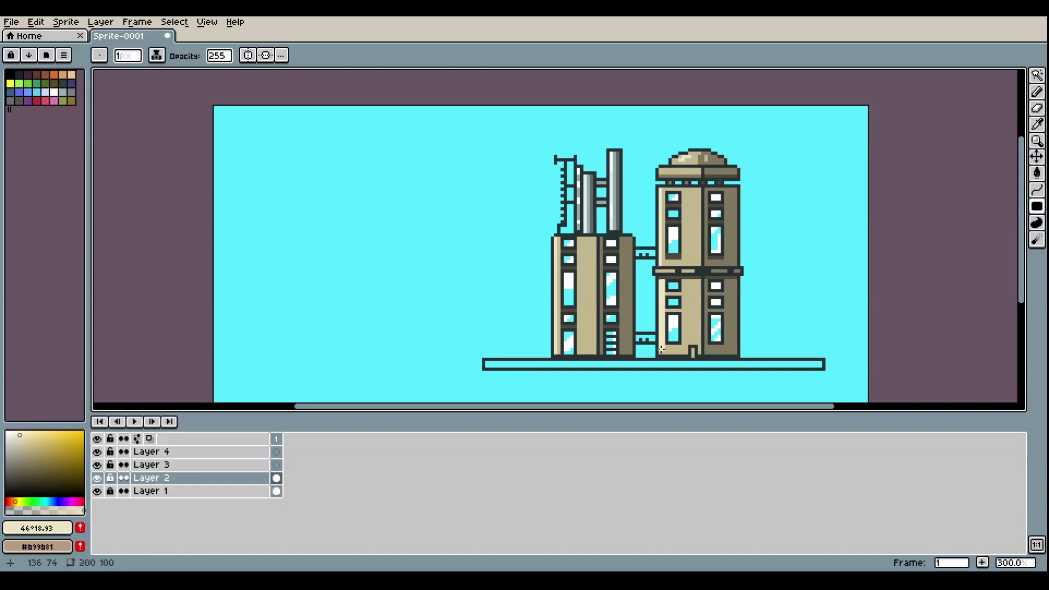
pyautogui.moveTo(660, 171); pyautogui.dragTo(700, 171)
pyautogui.click(1037, 222)
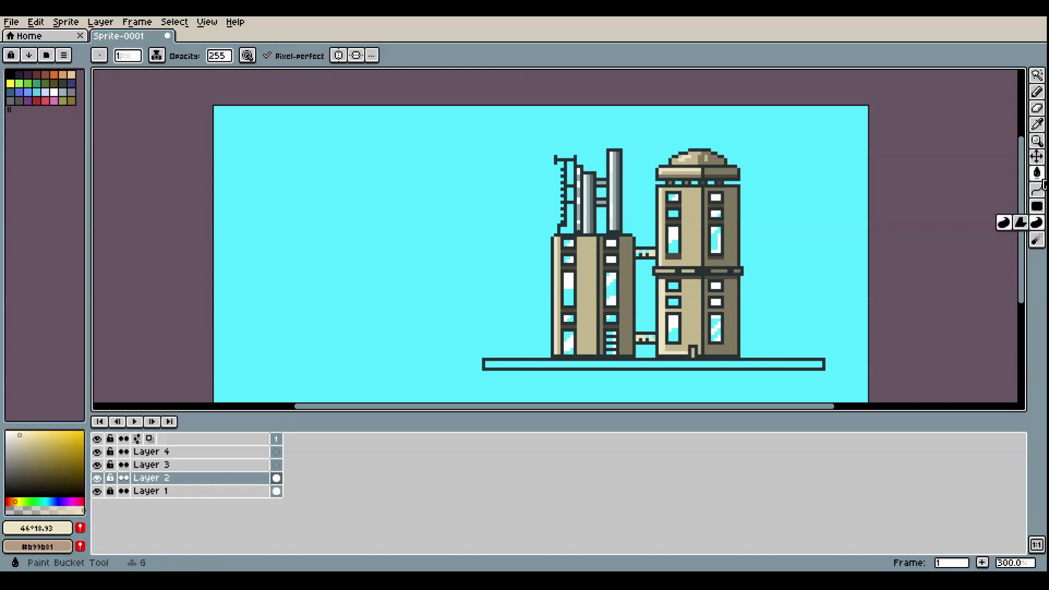
# Fill the long base slab under the buildings with dark grey (hue 46°, saturation 11, value 46)
pyautogui.click(1036, 173)
pyautogui.click(780, 363)
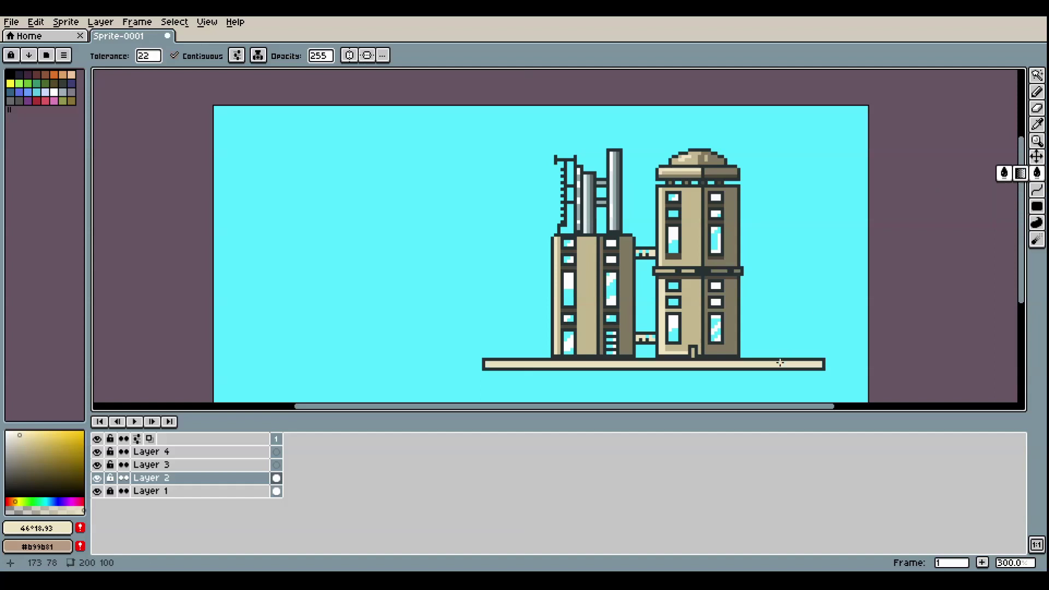
pyautogui.click(19, 441)
pyautogui.click(487, 365)
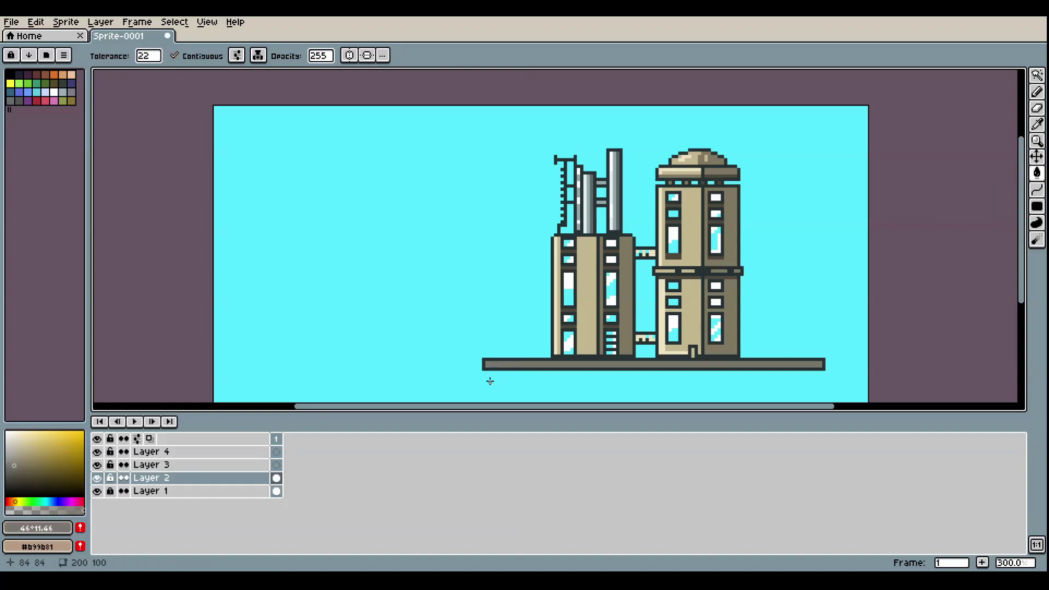
# Draw a lighter grey strip (hue 46°, saturation 7, value 66) along the upper inside edge of the base slab
pyautogui.click(19, 449)
pyautogui.click(11, 452)
pyautogui.click(1037, 206)
pyautogui.moveTo(487, 363); pyautogui.dragTo(824, 363)
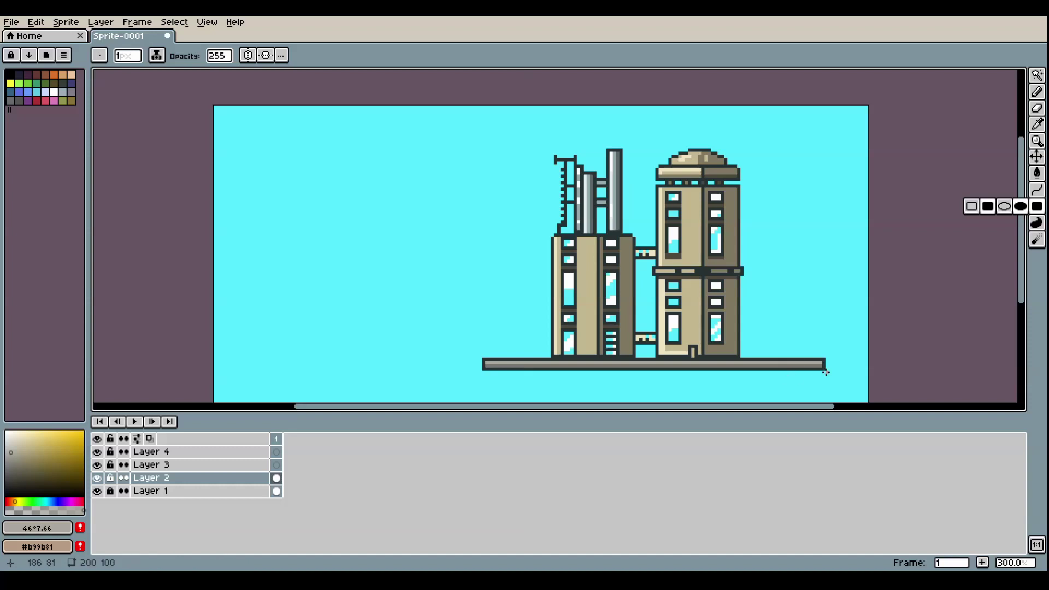
# Select the whole building complex, move it about 7 pixels right and 8 pixels down, and clear the selection
pyautogui.moveTo(539, 295)
pyautogui.mouseDown()
pyautogui.moveTo(560, 251)
pyautogui.moveTo(549, 272)
pyautogui.mouseUp()
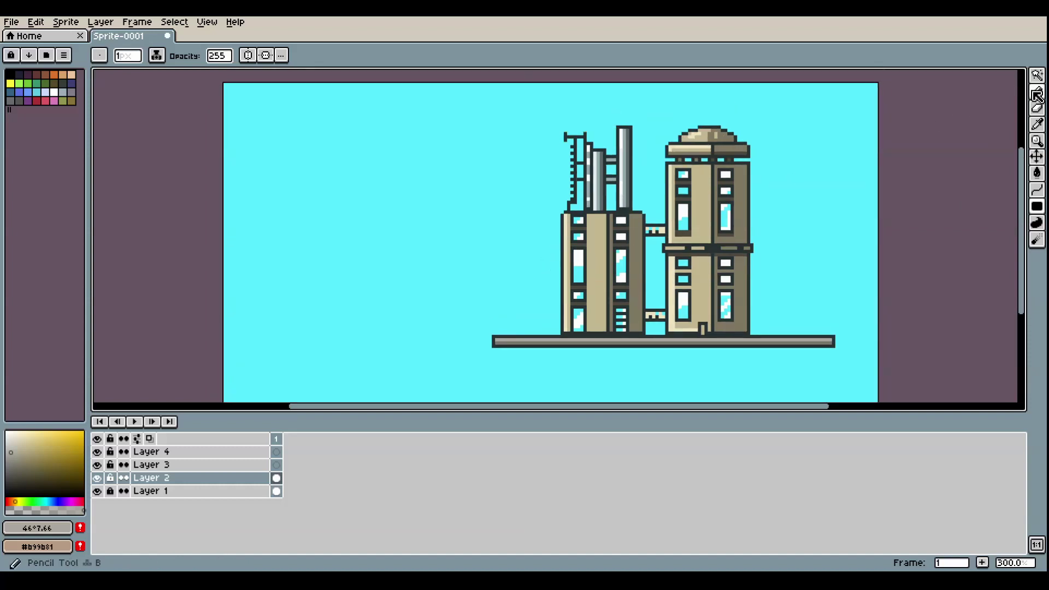
pyautogui.click(1038, 75)
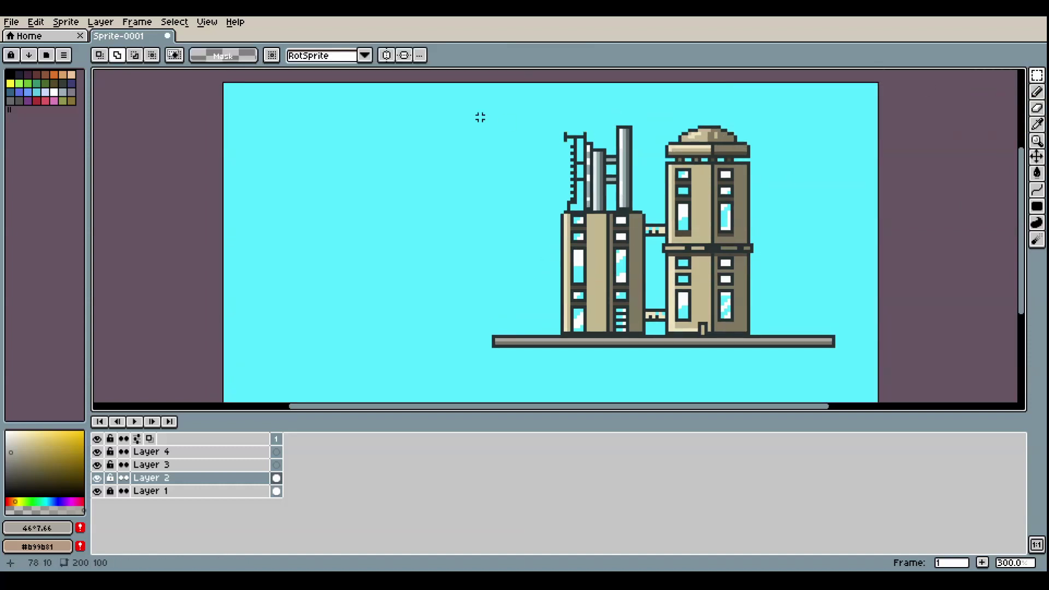
pyautogui.moveTo(476, 116); pyautogui.dragTo(803, 330)
pyautogui.hotkey('ctrl', 'd')
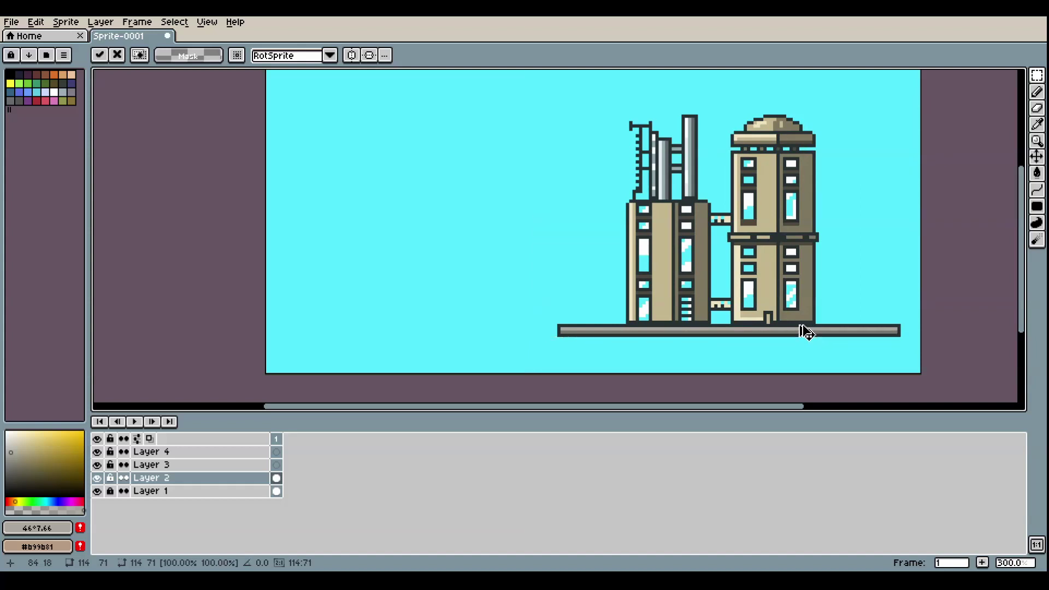
# Make Layer 3 active and ready the Contour tool with dark green (hue 111°, saturation 33, value 21)
pyautogui.click(206, 466)
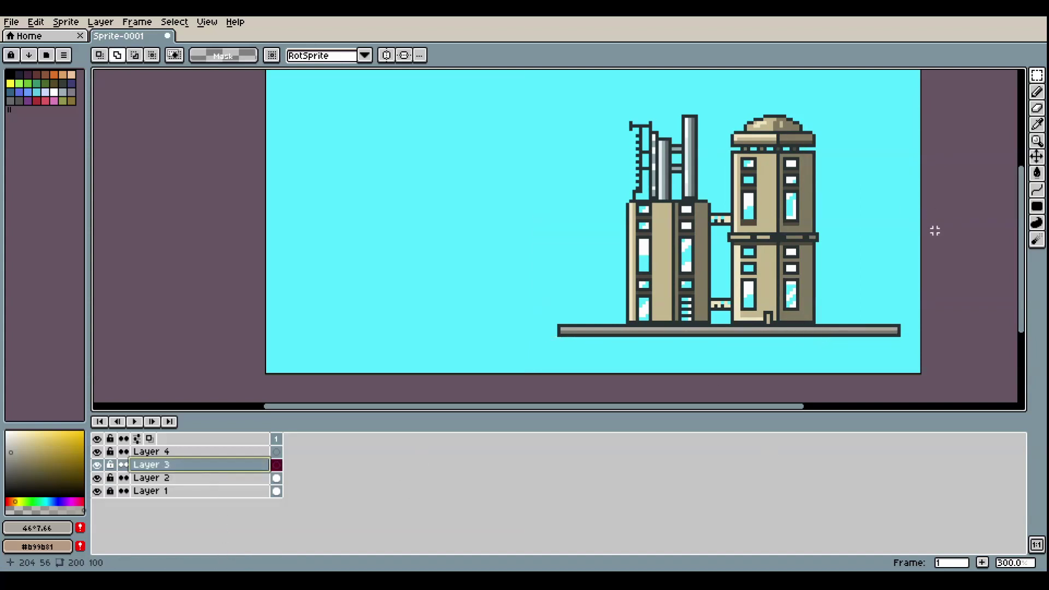
pyautogui.click(12, 486)
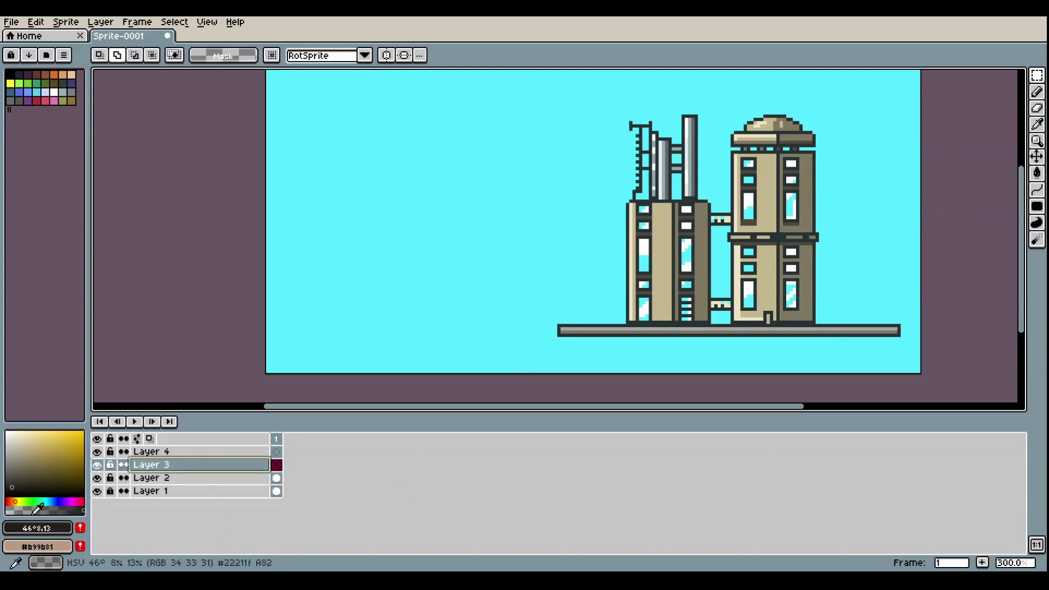
pyautogui.moveTo(22, 502); pyautogui.dragTo(32, 482)
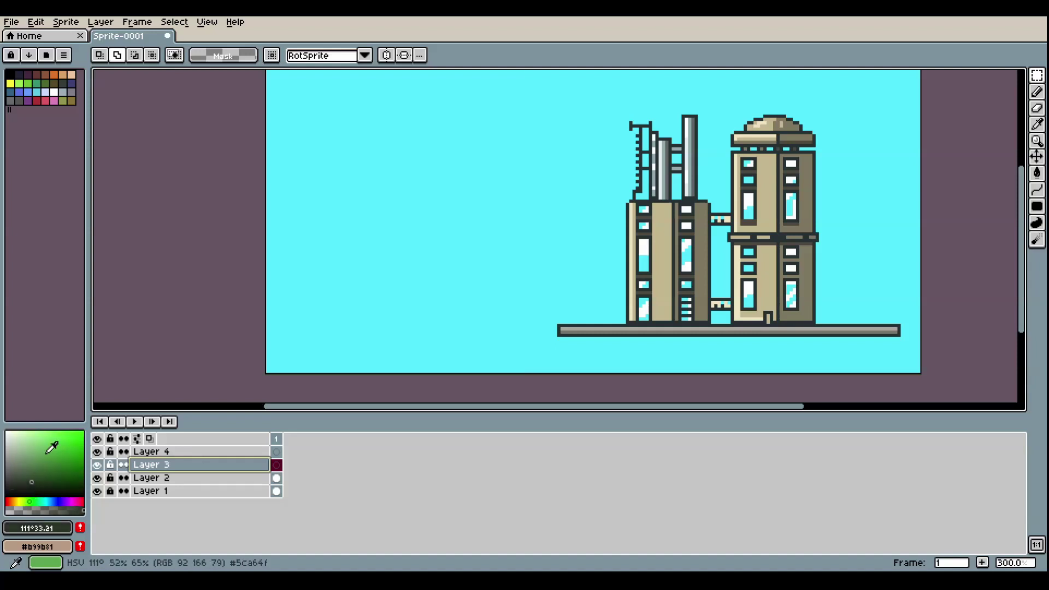
pyautogui.press('d')
pyautogui.hotkey('shift', 'd')
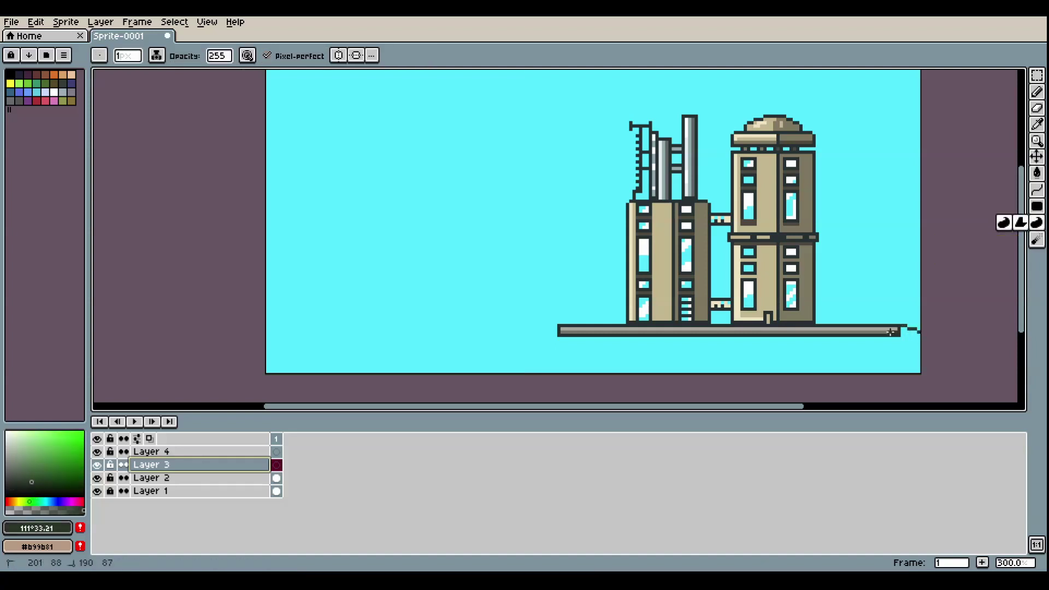
pyautogui.moveTo(818, 334)
pyautogui.mouseDown()
pyautogui.moveTo(590, 322)
pyautogui.moveTo(426, 370)
pyautogui.mouseUp()
pyautogui.hotkey('ctrl', 'z')
pyautogui.moveTo(921, 345); pyautogui.dragTo(879, 335)
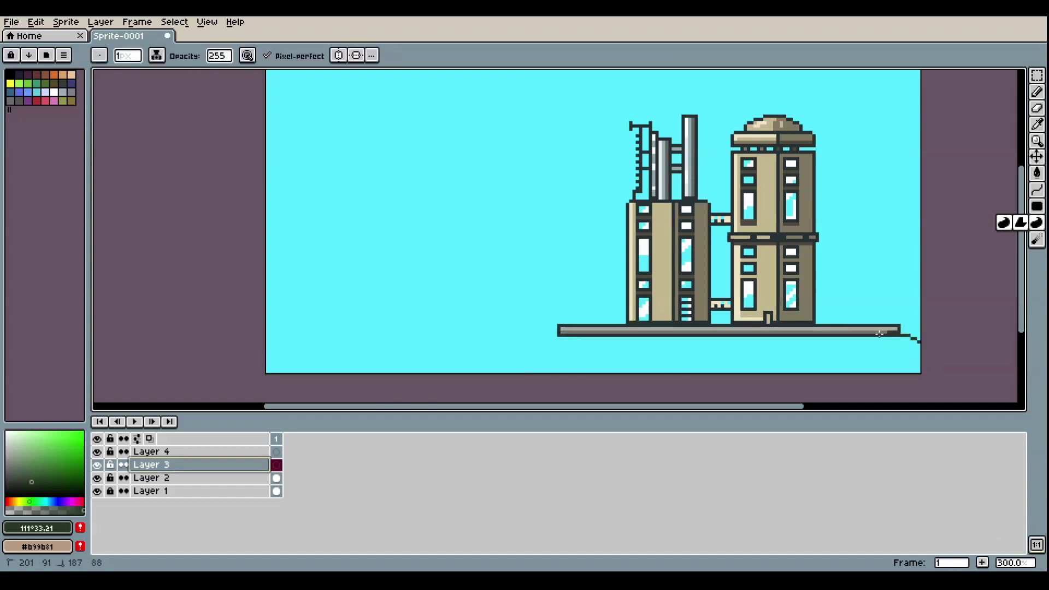
pyautogui.moveTo(771, 337); pyautogui.dragTo(659, 343)
pyautogui.hotkey('ctrl', 'z')
# Draw a filled dark green hilly ground across the canvas's full width, overlapping the base slab and sloping down to the lower left corner
pyautogui.moveTo(920, 338); pyautogui.dragTo(748, 335)
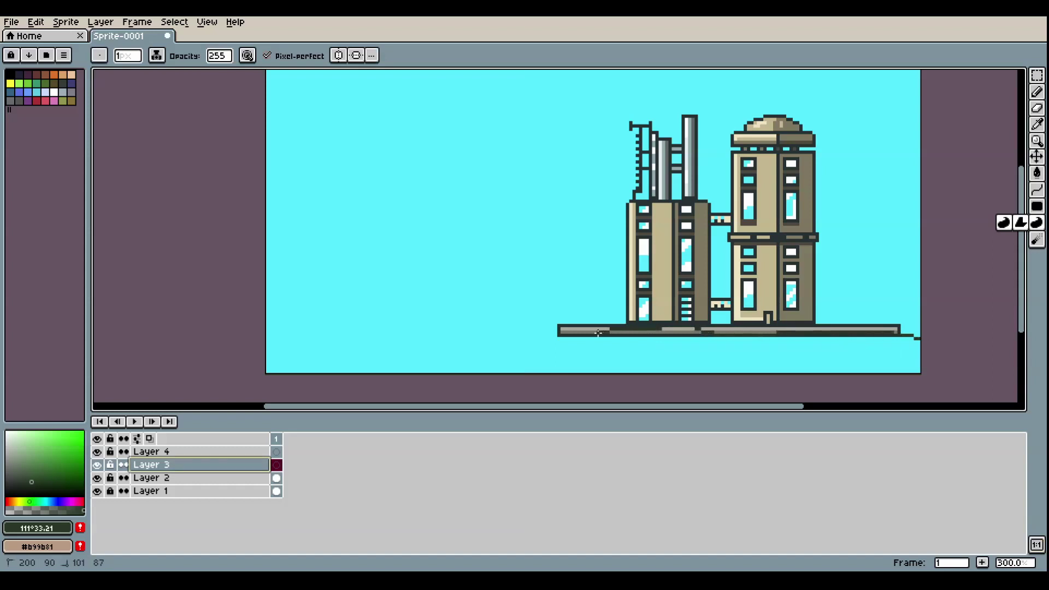
pyautogui.moveTo(598, 334)
pyautogui.mouseDown()
pyautogui.moveTo(318, 361)
pyautogui.moveTo(293, 393)
pyautogui.moveTo(598, 386)
pyautogui.mouseUp()
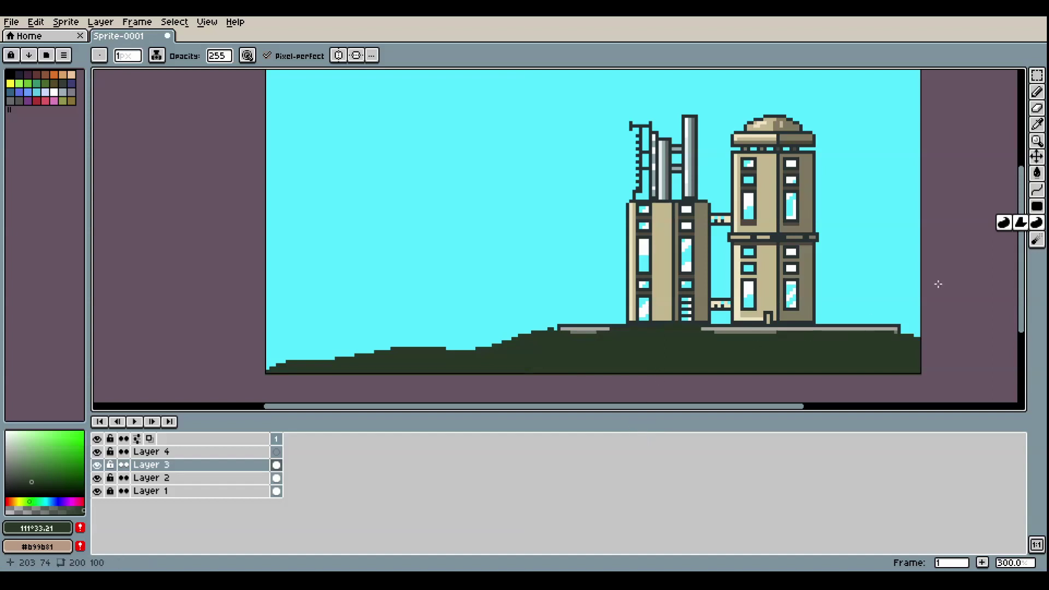
# Select the dark green ground shape on Layer 3 with the Magic Wand
pyautogui.click(1036, 75)
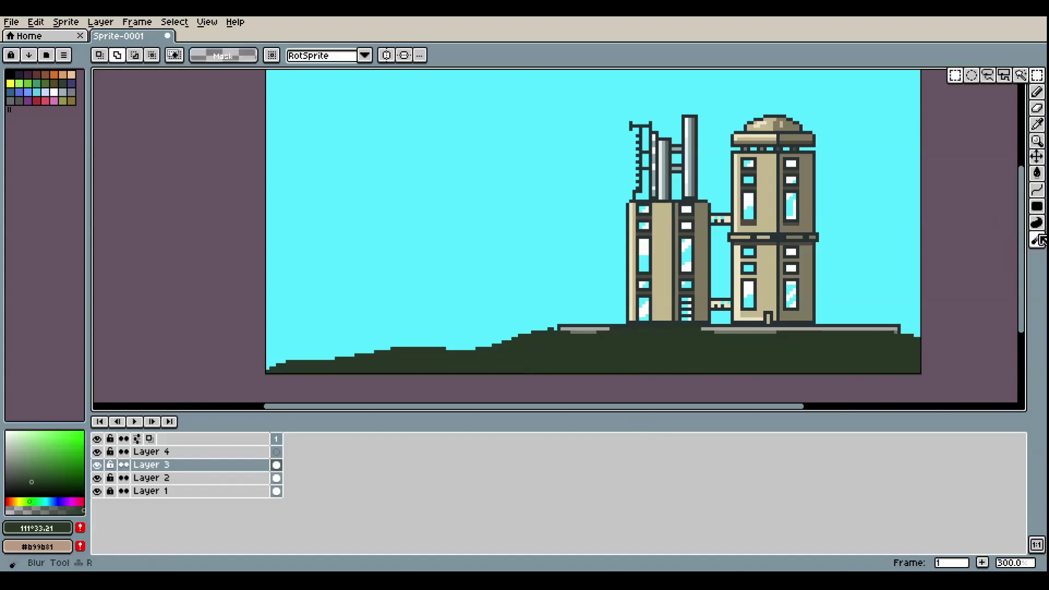
pyautogui.click(1040, 239)
pyautogui.click(1036, 172)
pyautogui.click(1036, 75)
pyautogui.click(1020, 76)
pyautogui.click(772, 358)
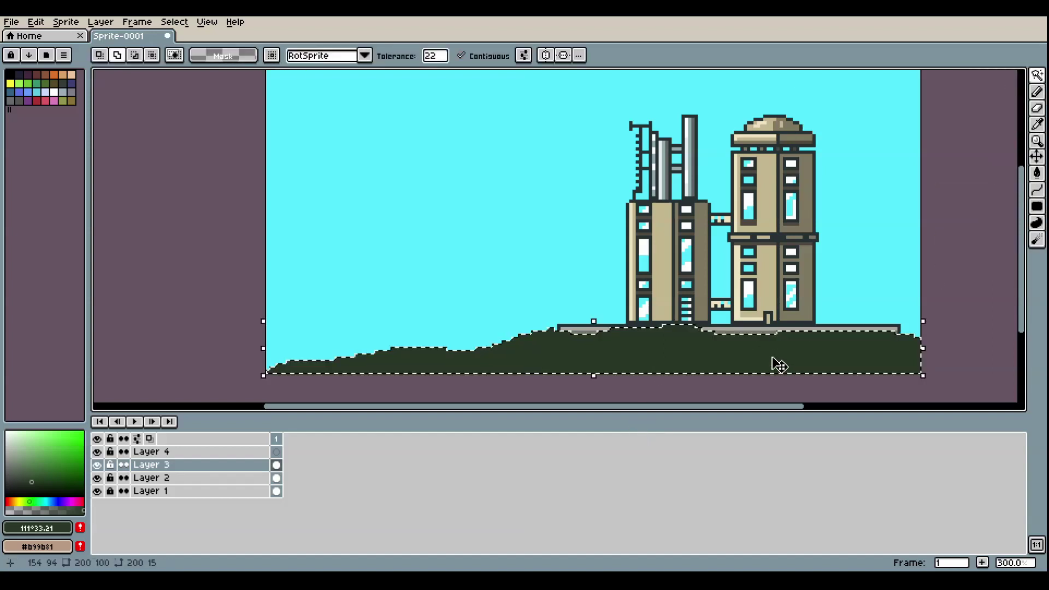
# Paint layered yellow-green highlights (hue 76°, saturation 69, value 80) over the selected hills with the Contour tool at opacity 45
pyautogui.click(22, 502)
pyautogui.click(63, 439)
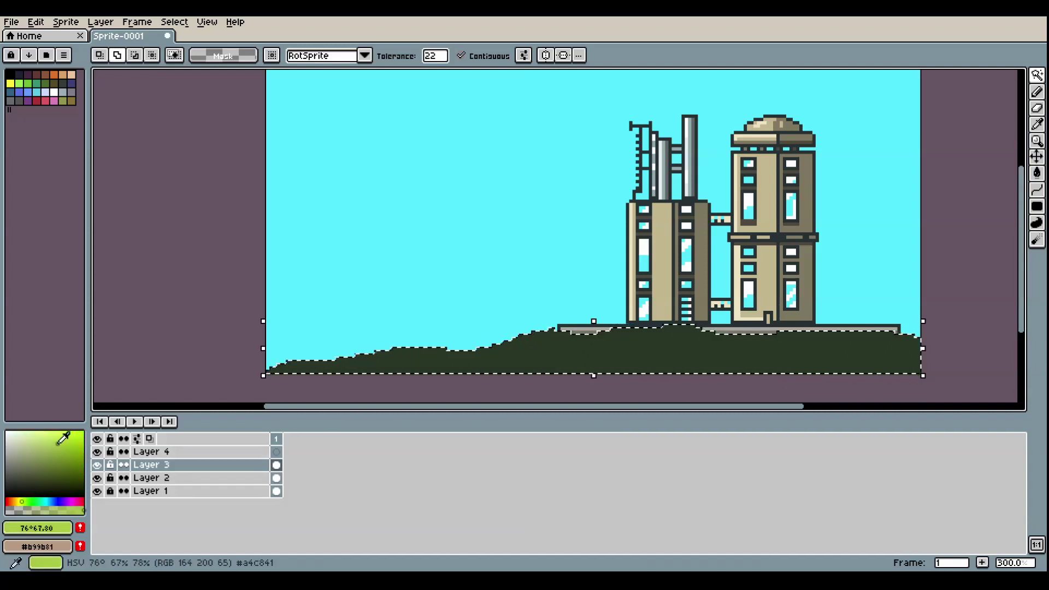
pyautogui.click(63, 439)
pyautogui.press('d')
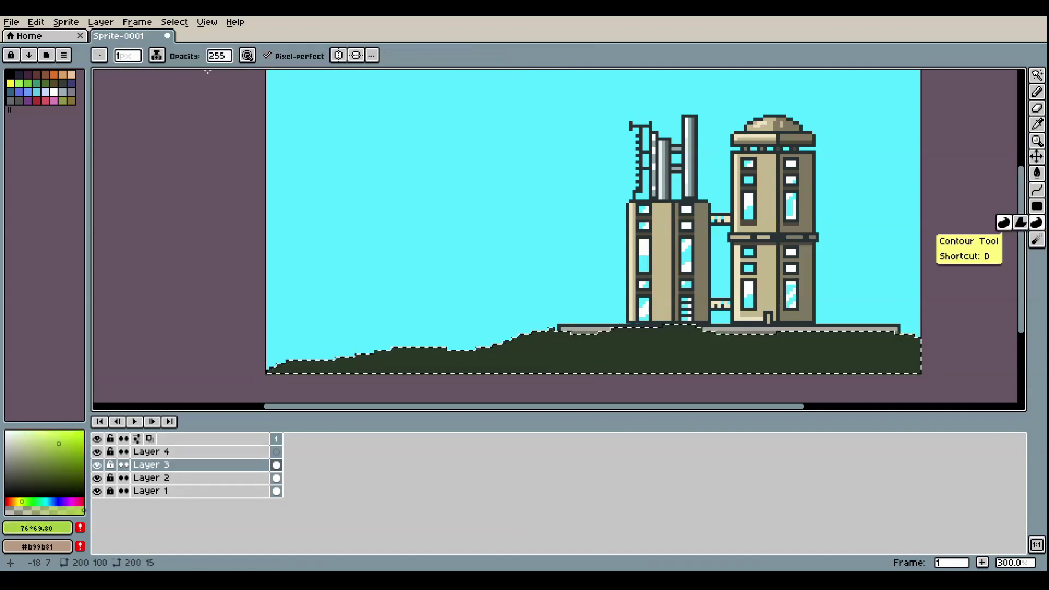
pyautogui.click(219, 55)
pyautogui.moveTo(293, 73); pyautogui.dragTo(234, 77)
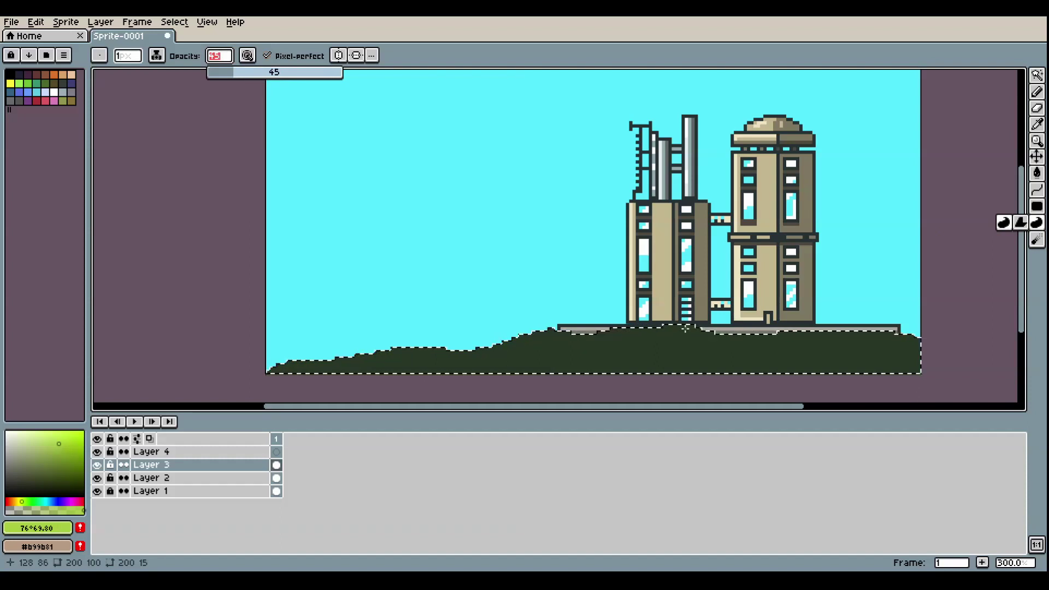
pyautogui.moveTo(685, 328)
pyautogui.mouseDown()
pyautogui.moveTo(641, 341)
pyautogui.moveTo(693, 334)
pyautogui.moveTo(612, 344)
pyautogui.moveTo(679, 332)
pyautogui.moveTo(627, 342)
pyautogui.mouseUp()
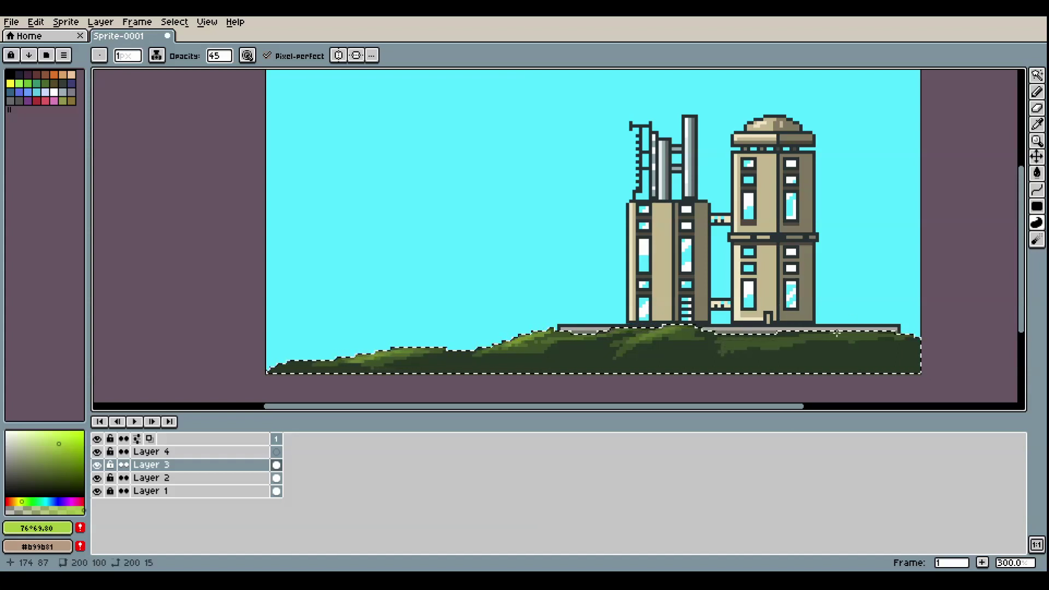
pyautogui.moveTo(658, 361); pyautogui.dragTo(647, 360)
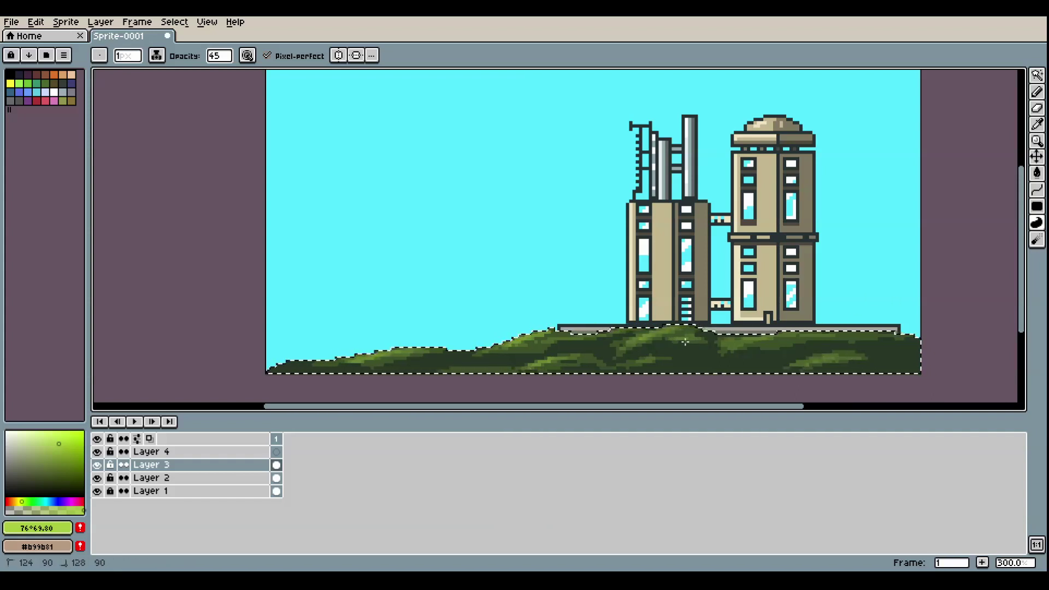
pyautogui.click(45, 501)
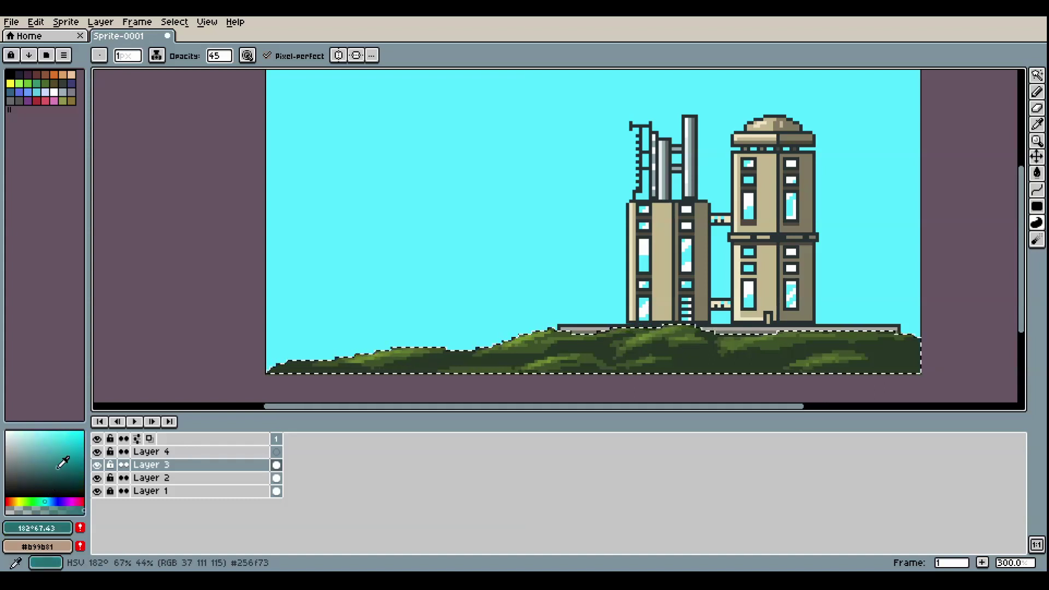
pyautogui.click(46, 475)
pyautogui.click(49, 476)
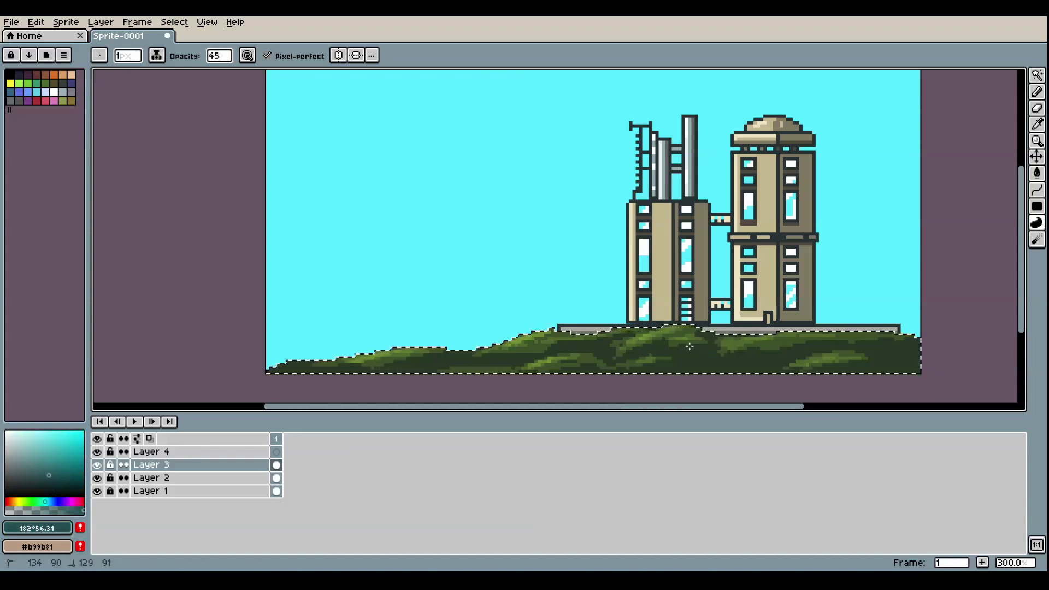
pyautogui.hotkey('ctrl', 'z')
pyautogui.click(64, 479)
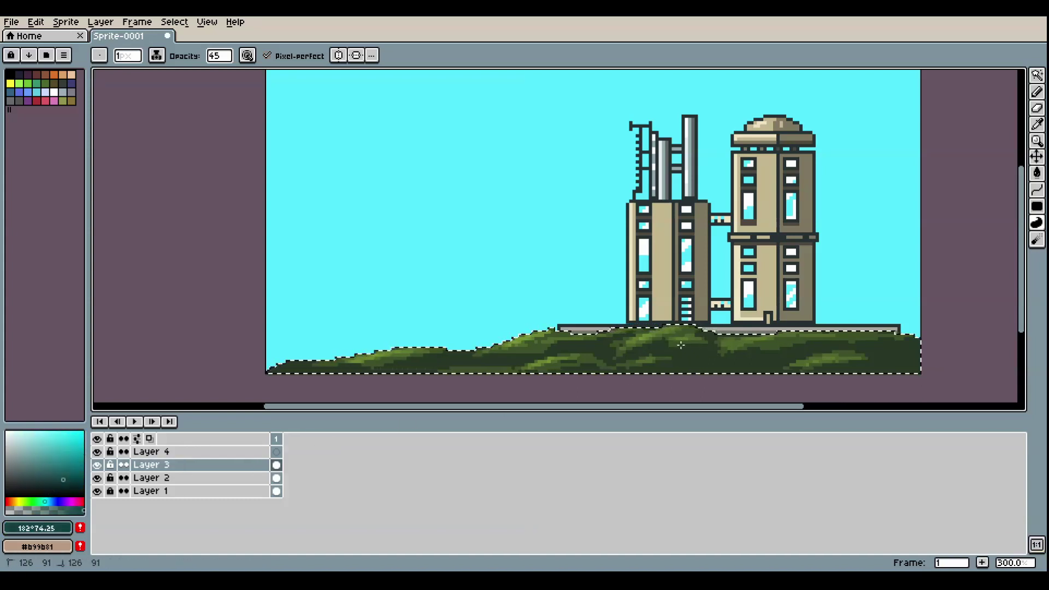
pyautogui.hotkey('ctrl', 'z')
pyautogui.moveTo(223, 58); pyautogui.dragTo(284, 74)
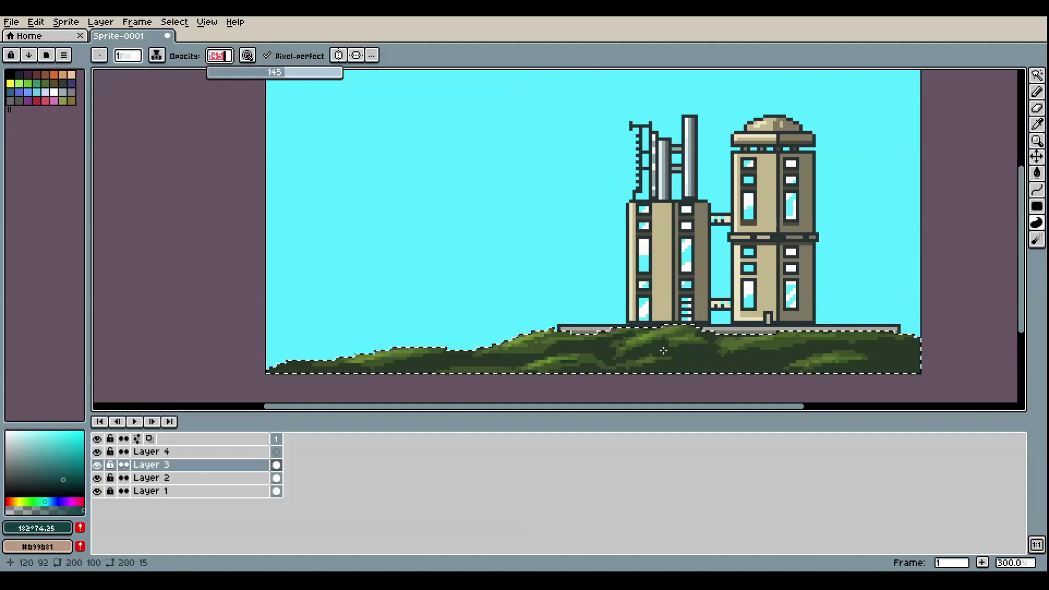
pyautogui.moveTo(709, 345); pyautogui.dragTo(695, 346)
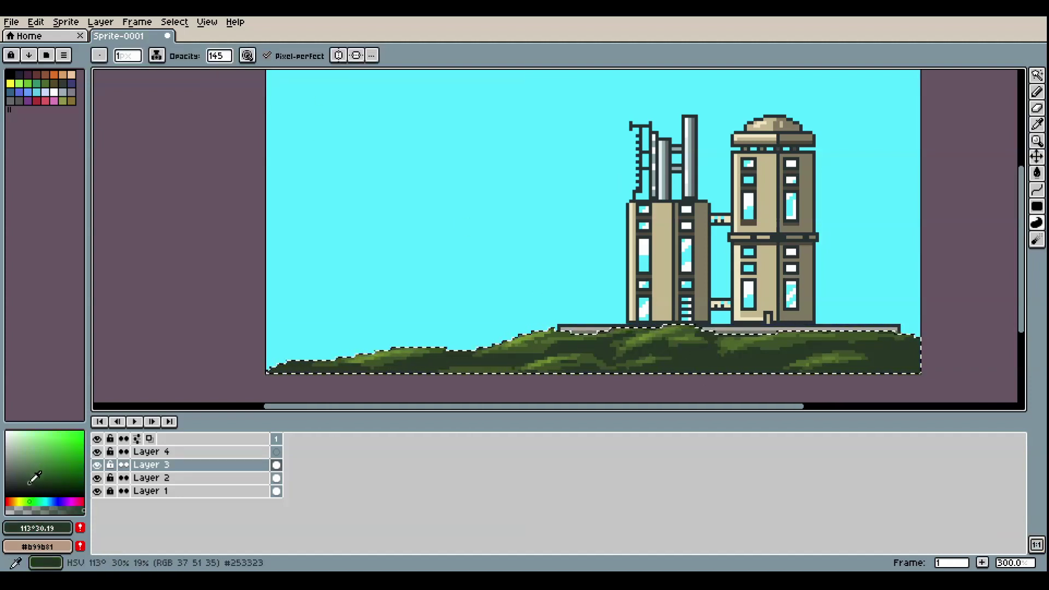
# Shade the hills' darker areas with blue-green (hue 192°, saturation 52, value 35) using the Contour tool at opacity 93, and clear the selection
pyautogui.click(30, 484)
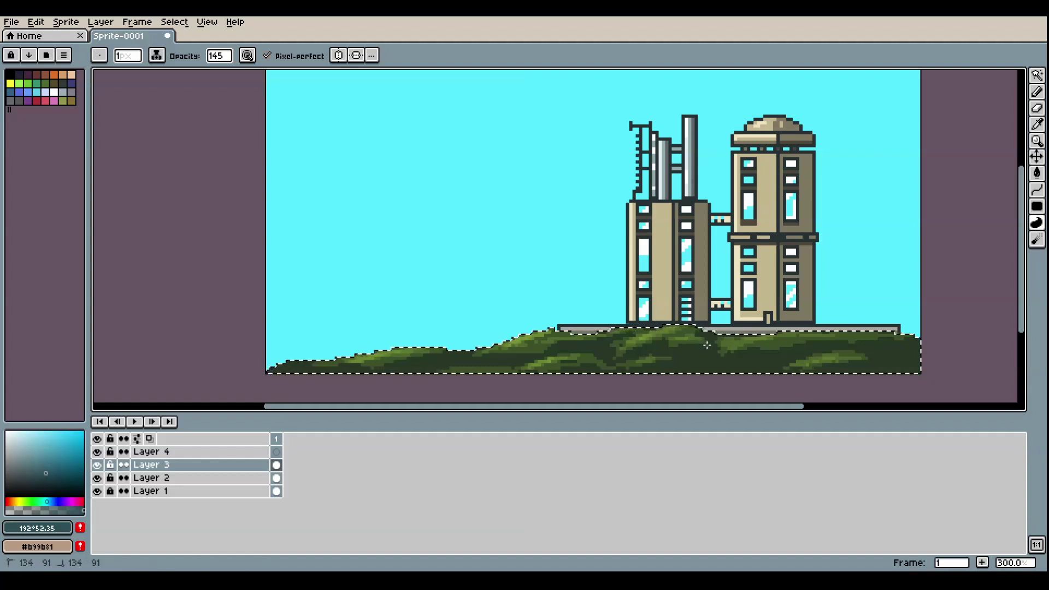
pyautogui.moveTo(686, 346)
pyautogui.mouseDown()
pyautogui.moveTo(902, 342)
pyautogui.moveTo(921, 356)
pyautogui.moveTo(911, 370)
pyautogui.moveTo(863, 345)
pyautogui.moveTo(965, 355)
pyautogui.moveTo(883, 344)
pyautogui.moveTo(908, 343)
pyautogui.mouseUp()
pyautogui.hotkey('ctrl', 'z')
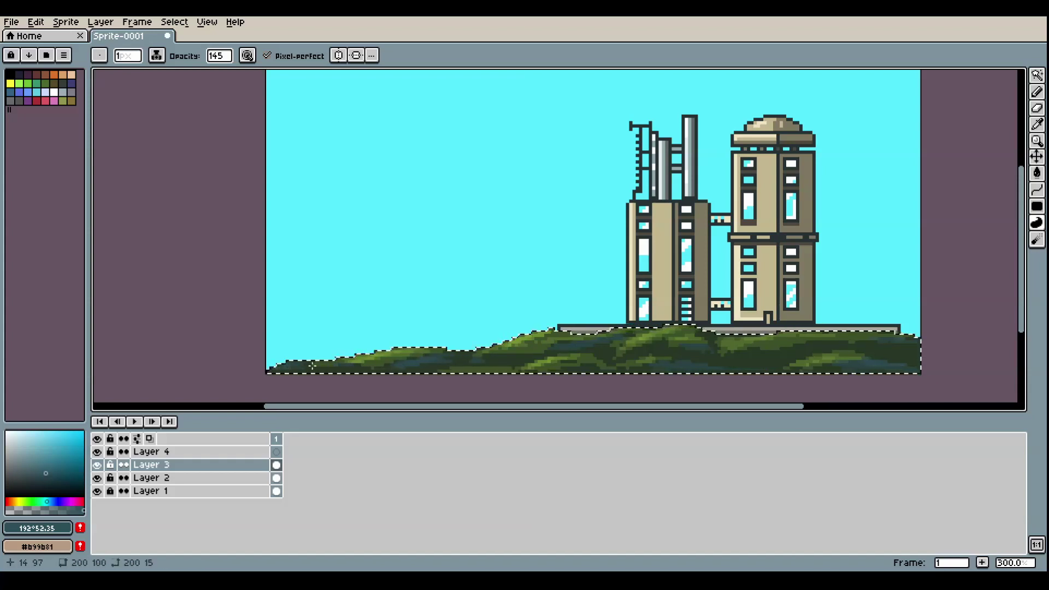
pyautogui.hotkey('ctrl', 'z')
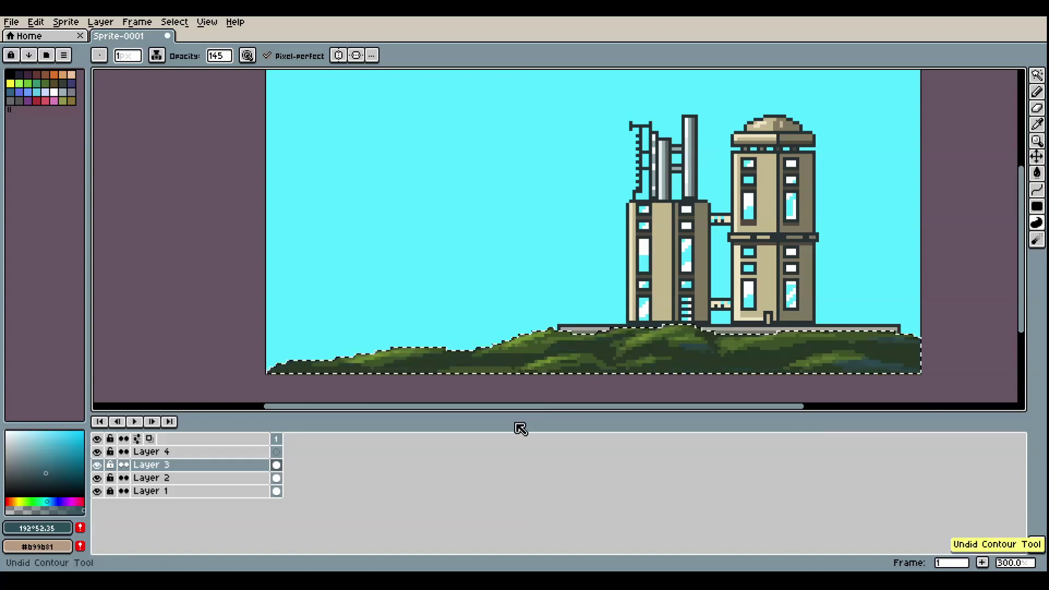
pyautogui.moveTo(218, 55); pyautogui.dragTo(279, 93)
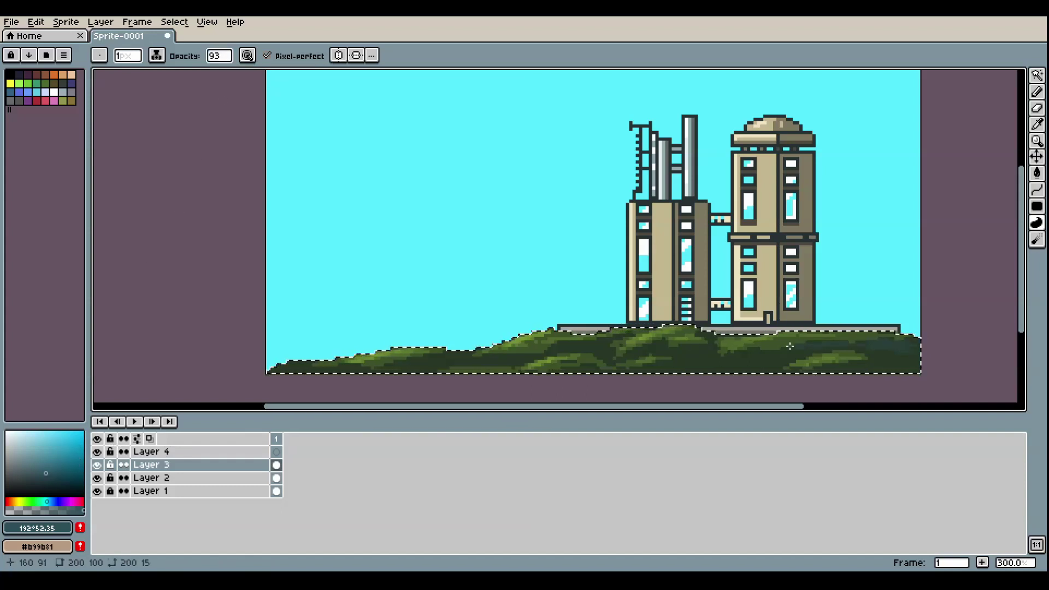
pyautogui.moveTo(874, 362); pyautogui.dragTo(901, 365)
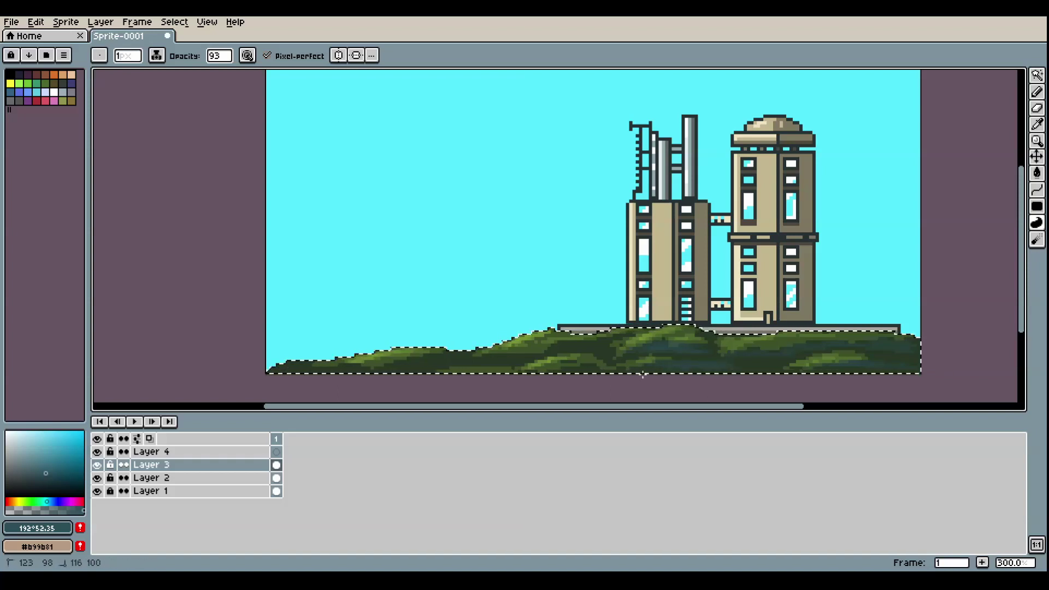
pyautogui.moveTo(643, 374); pyautogui.dragTo(632, 374)
pyautogui.moveTo(617, 350); pyautogui.dragTo(567, 352)
pyautogui.moveTo(468, 363); pyautogui.dragTo(452, 363)
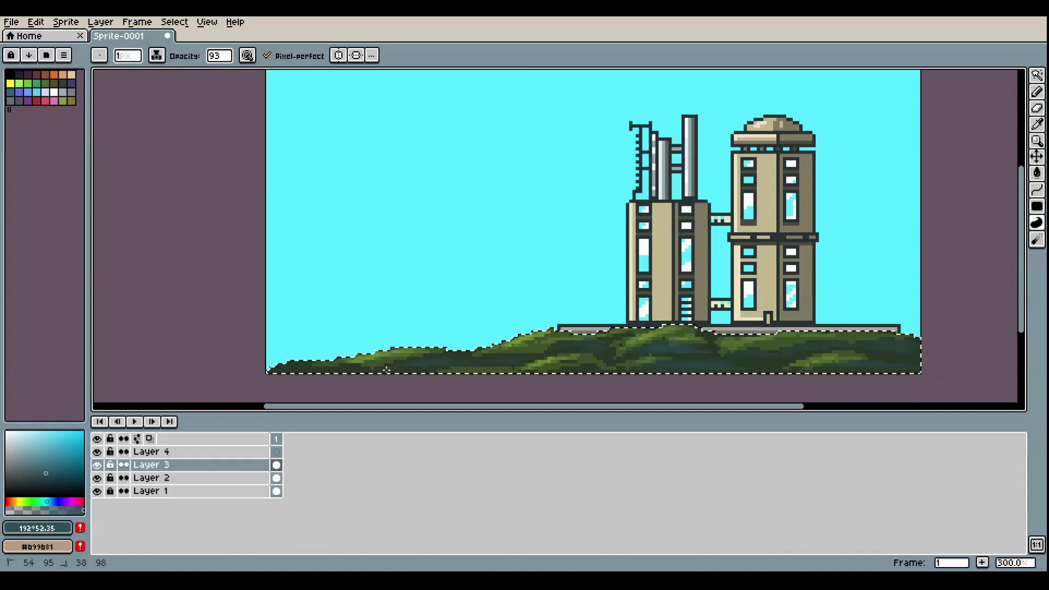
pyautogui.moveTo(386, 371); pyautogui.dragTo(377, 371)
pyautogui.moveTo(360, 367); pyautogui.dragTo(306, 369)
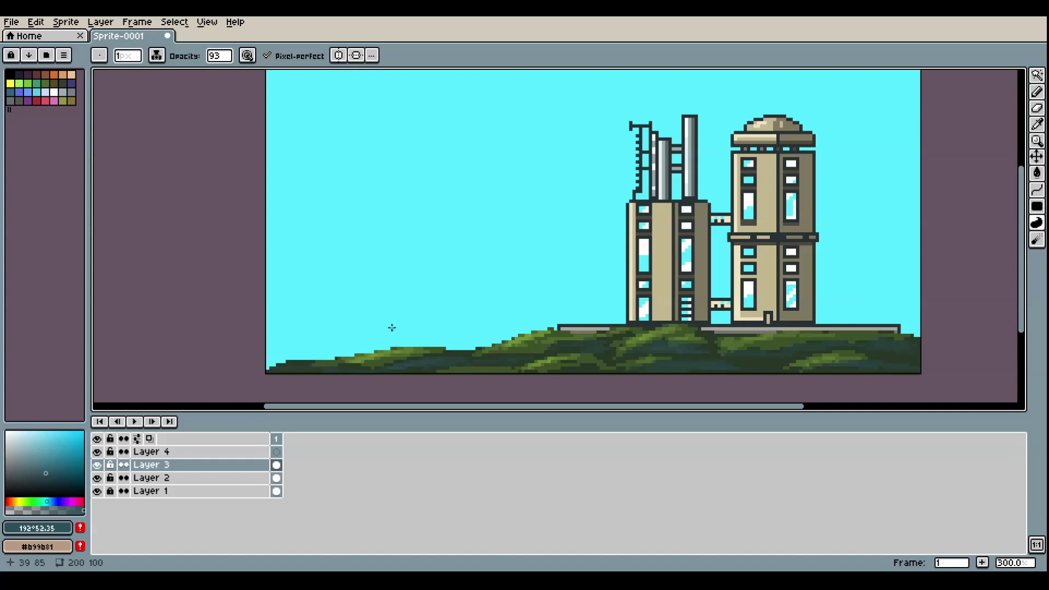
# Paint bright lime highlights (hue 79°, saturation 81, value 93) along the hill crests and ridges on Layer 3 at opacity 93
pyautogui.press('i')
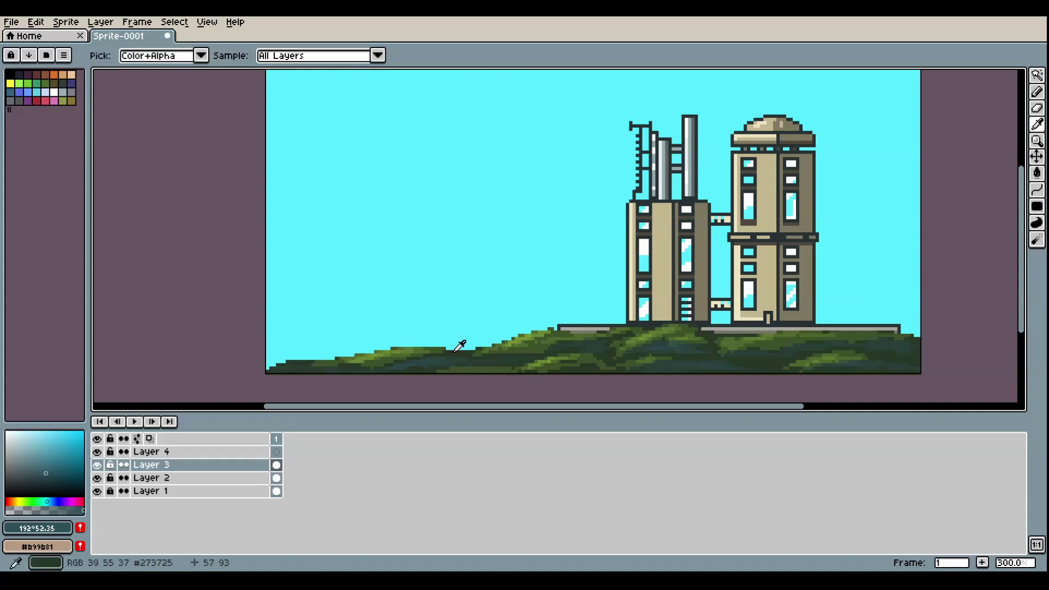
pyautogui.keyDown('alt'); pyautogui.click(455, 351); pyautogui.keyUp('alt')
pyautogui.keyDown('alt'); pyautogui.click(361, 359); pyautogui.keyUp('alt')
pyautogui.moveTo(62, 449); pyautogui.dragTo(69, 435)
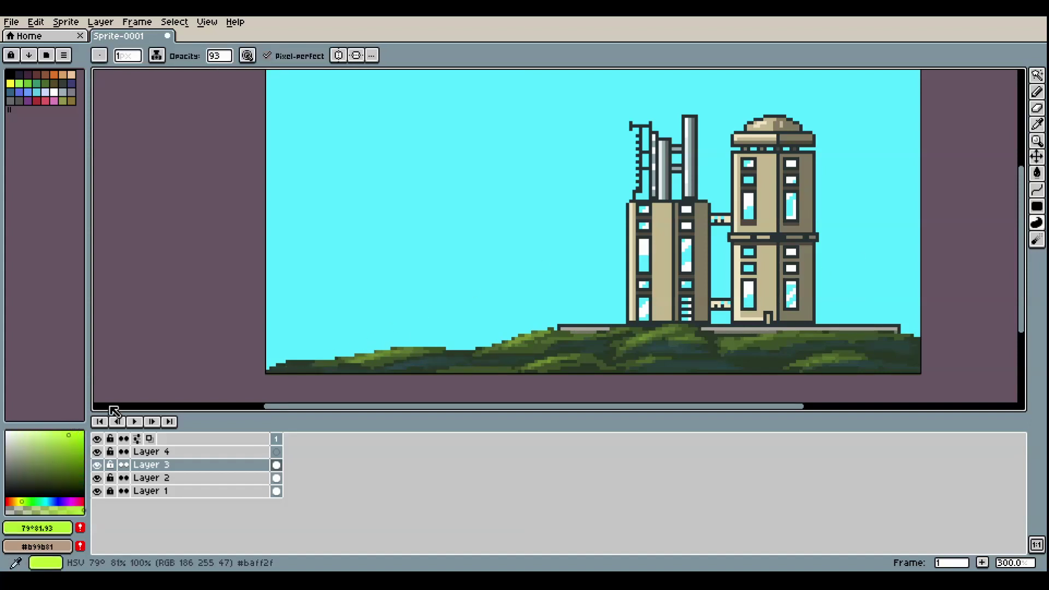
pyautogui.moveTo(398, 350); pyautogui.dragTo(368, 354)
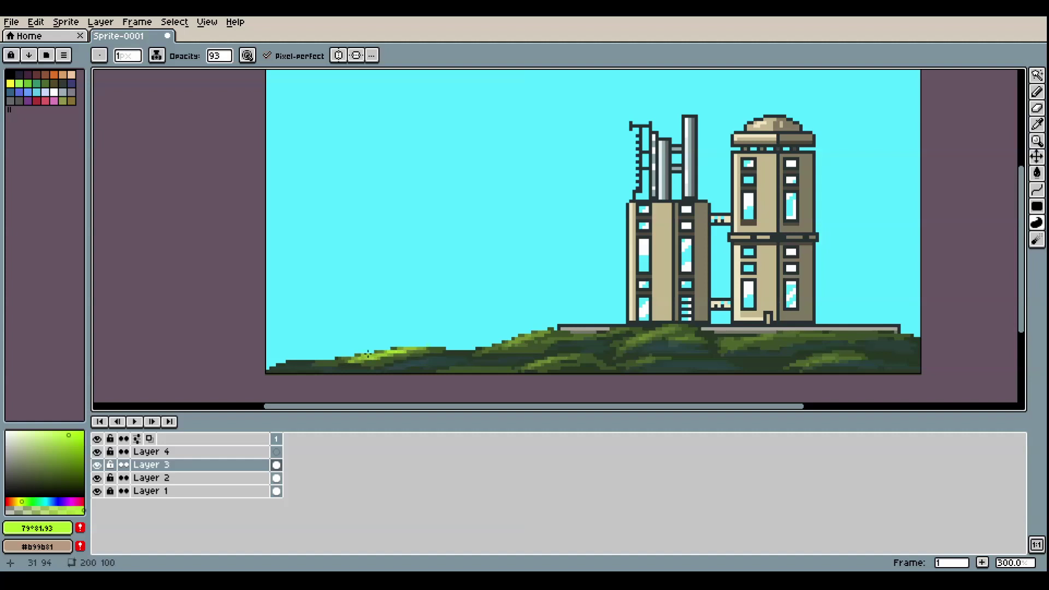
pyautogui.moveTo(519, 337)
pyautogui.mouseDown()
pyautogui.moveTo(485, 348)
pyautogui.moveTo(493, 351)
pyautogui.mouseUp()
pyautogui.moveTo(586, 354); pyautogui.dragTo(504, 369)
pyautogui.moveTo(628, 339)
pyautogui.mouseDown()
pyautogui.moveTo(672, 328)
pyautogui.moveTo(622, 342)
pyautogui.mouseUp()
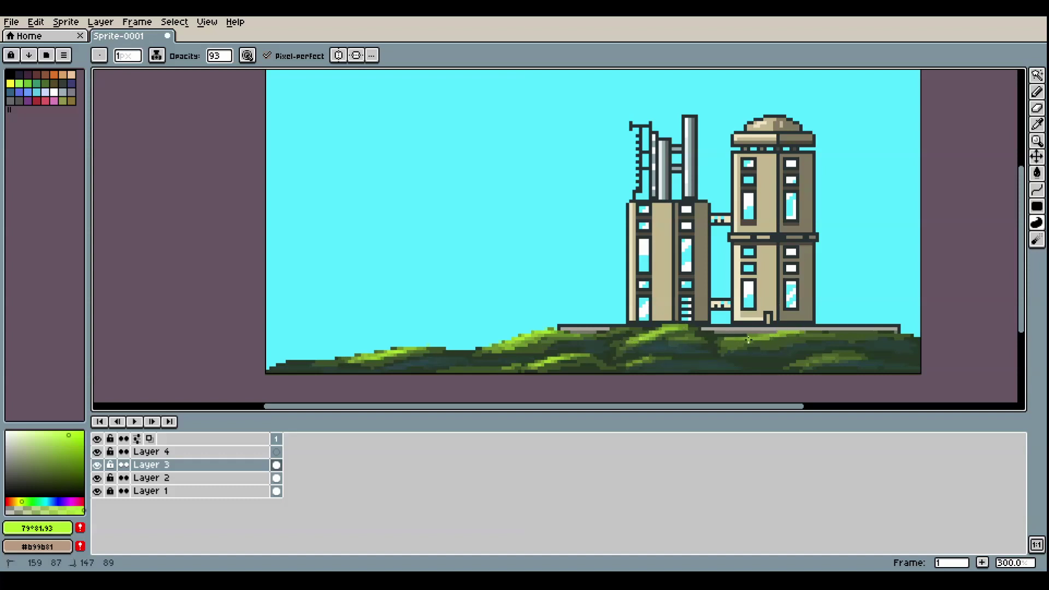
pyautogui.moveTo(749, 339)
pyautogui.mouseDown()
pyautogui.moveTo(754, 349)
pyautogui.moveTo(843, 358)
pyautogui.mouseUp()
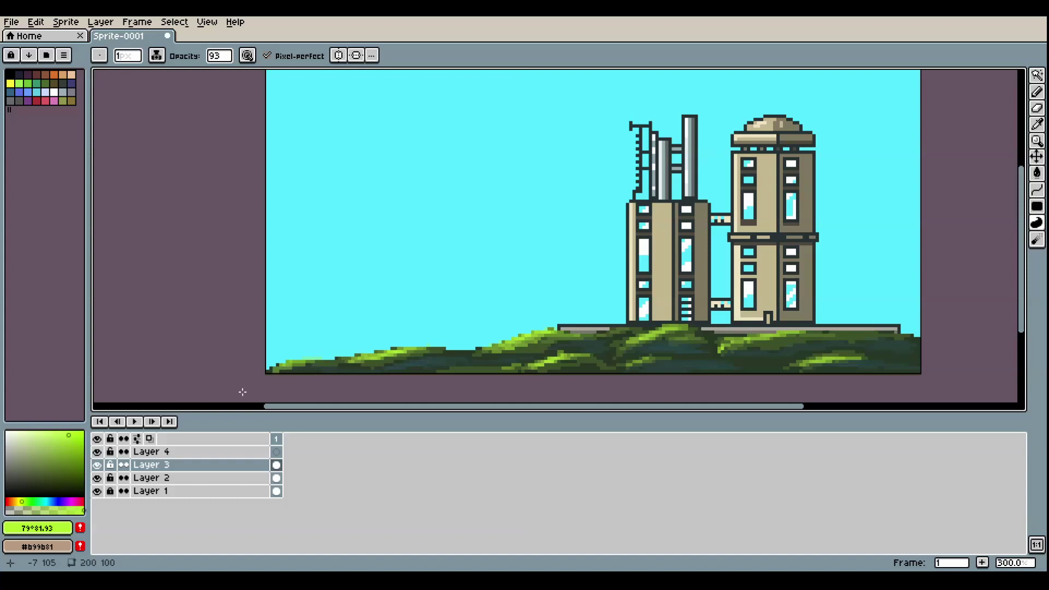
# Add a new layer directly above Layer 1, beneath the building and hill layers
pyautogui.click(97, 477)
pyautogui.click(96, 478)
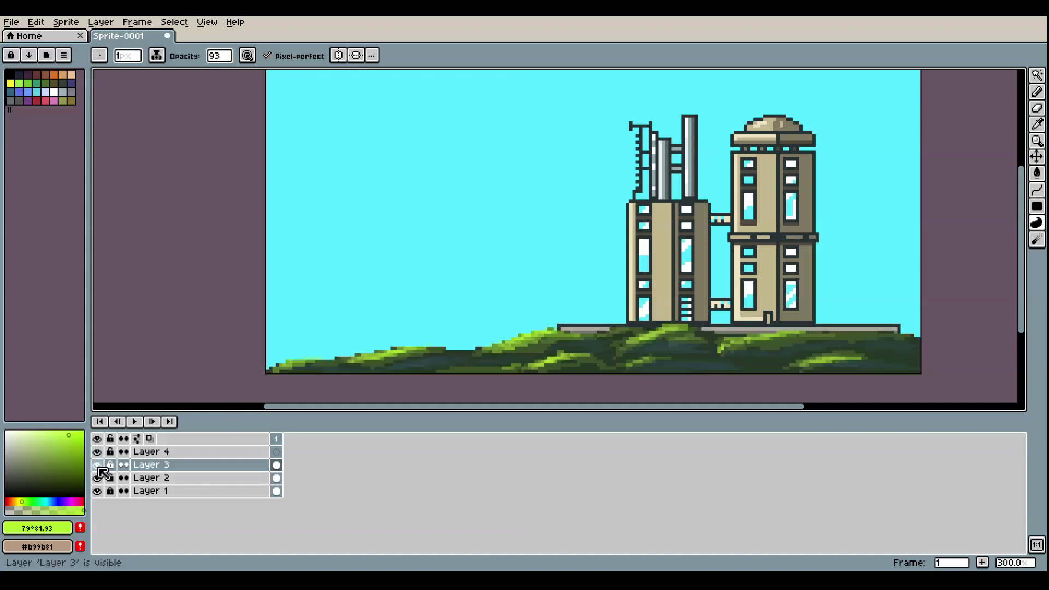
pyautogui.click(164, 491)
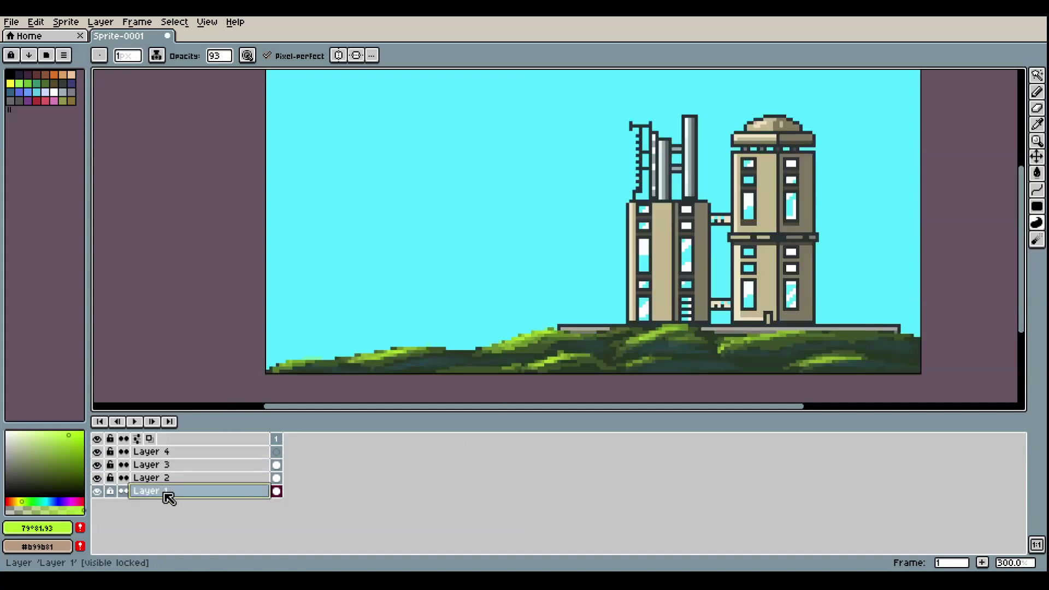
pyautogui.rightClick(169, 497)
pyautogui.click(183, 463)
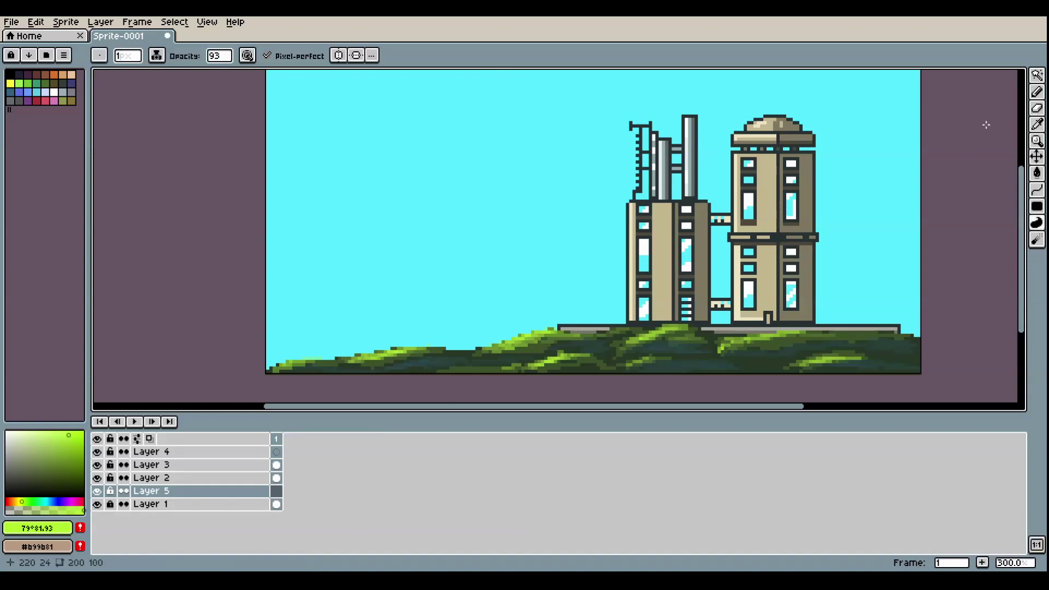
# Block out two beige (#c3b78f) background towers with small rooftop blocks beside the complex, using filled rectangles at opacity 255
pyautogui.press('u')
pyautogui.press('b')
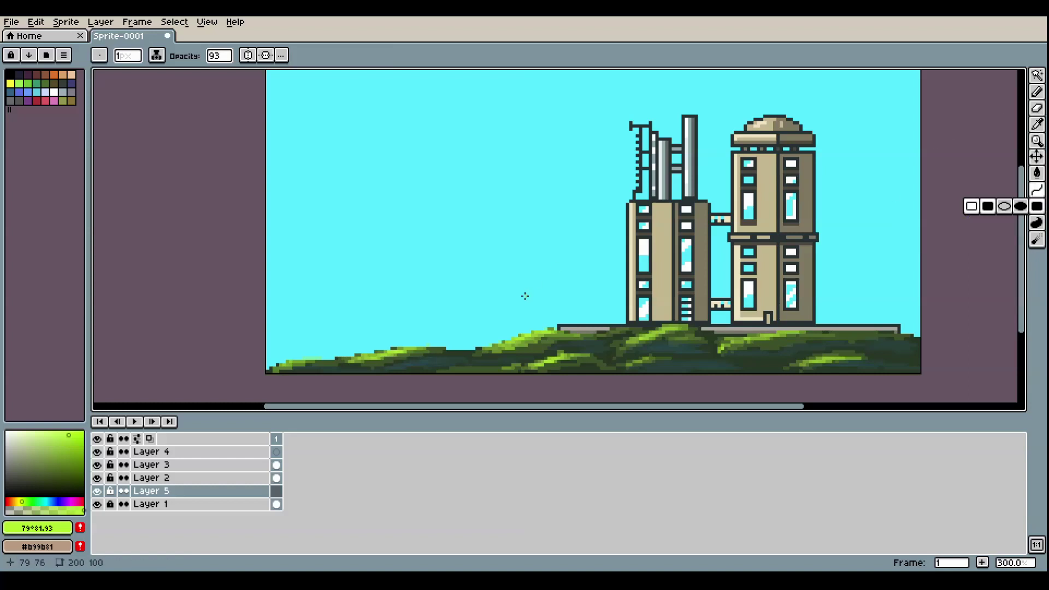
pyautogui.keyDown('alt'); pyautogui.click(661, 306); pyautogui.keyUp('alt')
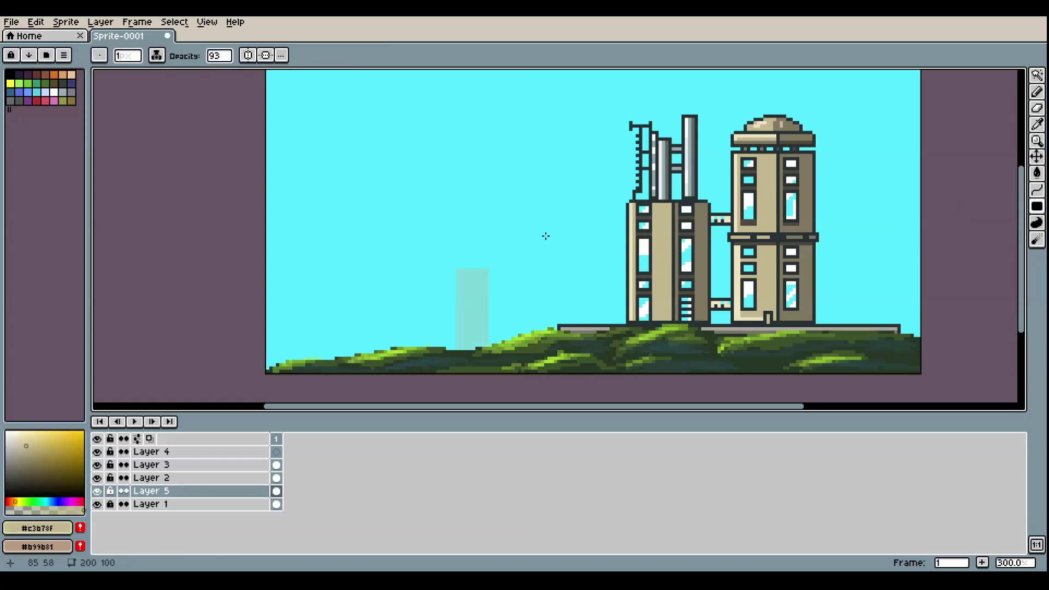
pyautogui.moveTo(219, 55); pyautogui.dragTo(325, 77)
pyautogui.moveTo(458, 347); pyautogui.dragTo(543, 159)
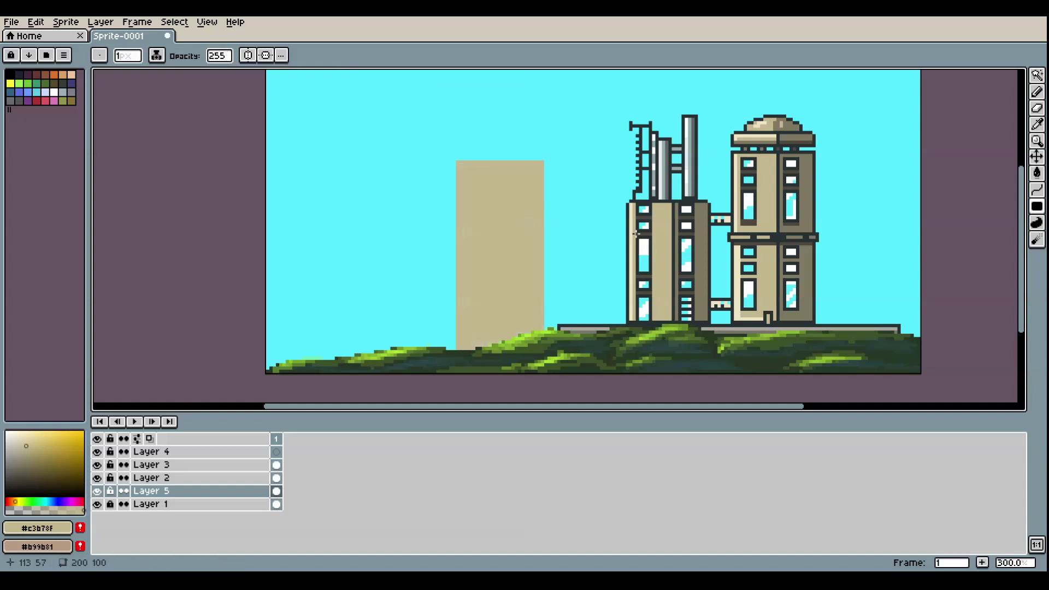
pyautogui.moveTo(466, 160); pyautogui.dragTo(618, 327)
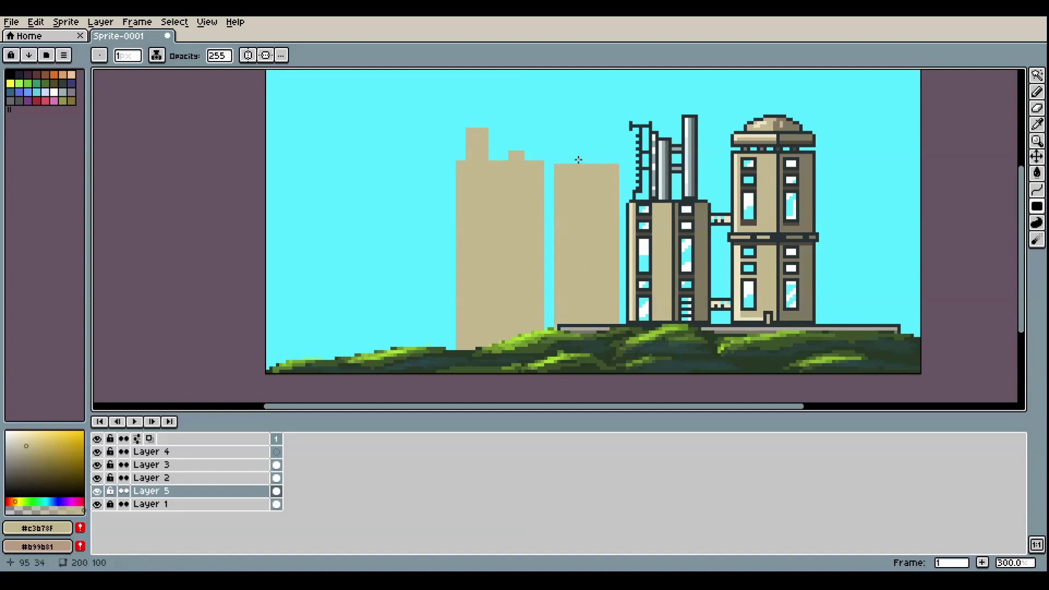
pyautogui.moveTo(578, 159); pyautogui.dragTo(586, 164)
pyautogui.click(14, 446)
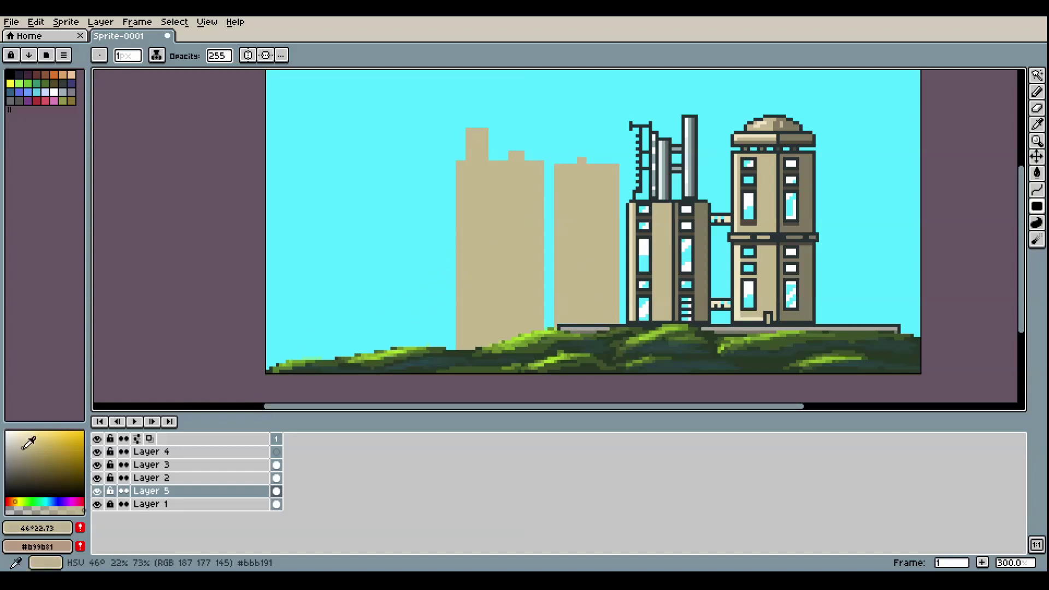
pyautogui.moveTo(402, 346); pyautogui.dragTo(375, 350)
pyautogui.click(11, 436)
pyautogui.hotkey('ctrl', 'z')
pyautogui.hotkey('ctrl', 'z')
# Sample the cyan #56eaff and try scattering irregular filled-rectangle windows over the beige background towers
pyautogui.keyDown('alt'); pyautogui.click(753, 217); pyautogui.keyUp('alt')
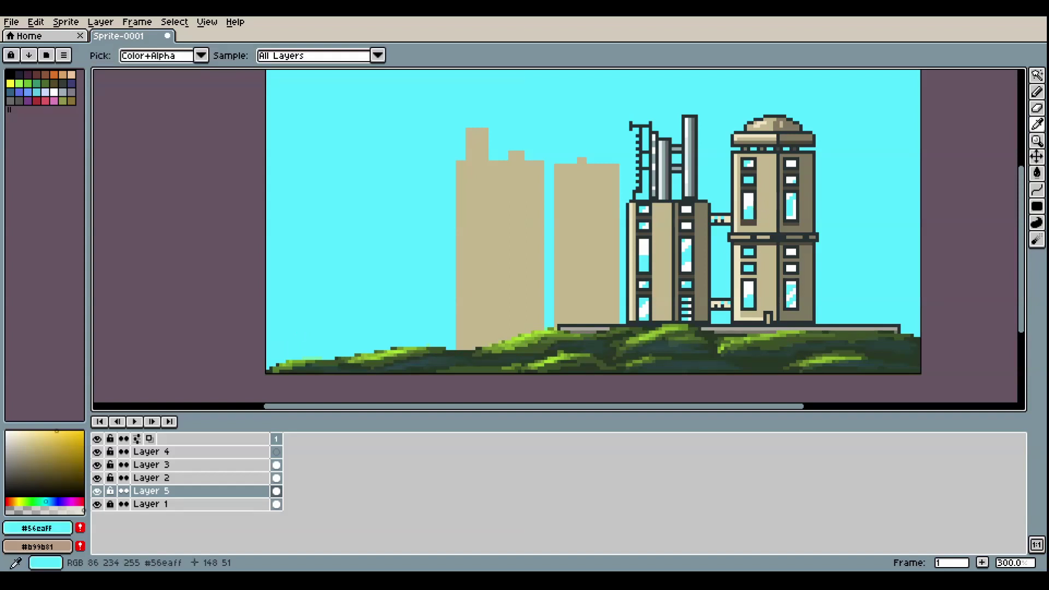
pyautogui.moveTo(467, 172)
pyautogui.mouseDown()
pyautogui.moveTo(481, 191)
pyautogui.moveTo(497, 184)
pyautogui.mouseUp()
pyautogui.moveTo(490, 195)
pyautogui.mouseDown()
pyautogui.moveTo(526, 198)
pyautogui.moveTo(484, 211)
pyautogui.mouseUp()
pyautogui.moveTo(499, 214)
pyautogui.mouseDown()
pyautogui.moveTo(523, 221)
pyautogui.moveTo(474, 231)
pyautogui.moveTo(510, 237)
pyautogui.mouseUp()
pyautogui.moveTo(520, 238); pyautogui.dragTo(523, 237)
pyautogui.moveTo(533, 245); pyautogui.dragTo(532, 264)
pyautogui.moveTo(519, 254); pyautogui.dragTo(517, 264)
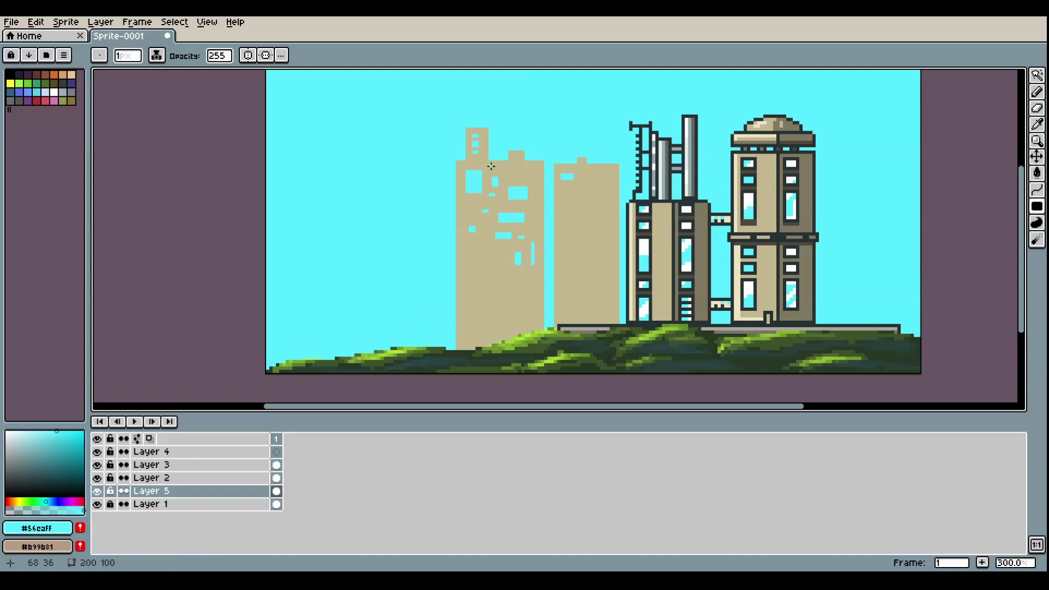
# Undo the scattered cyan windows on the background towers
pyautogui.hotkey('ctrl', 'z')
pyautogui.hotkey('ctrl', 'z')
pyautogui.hotkey('ctrl', 'z')
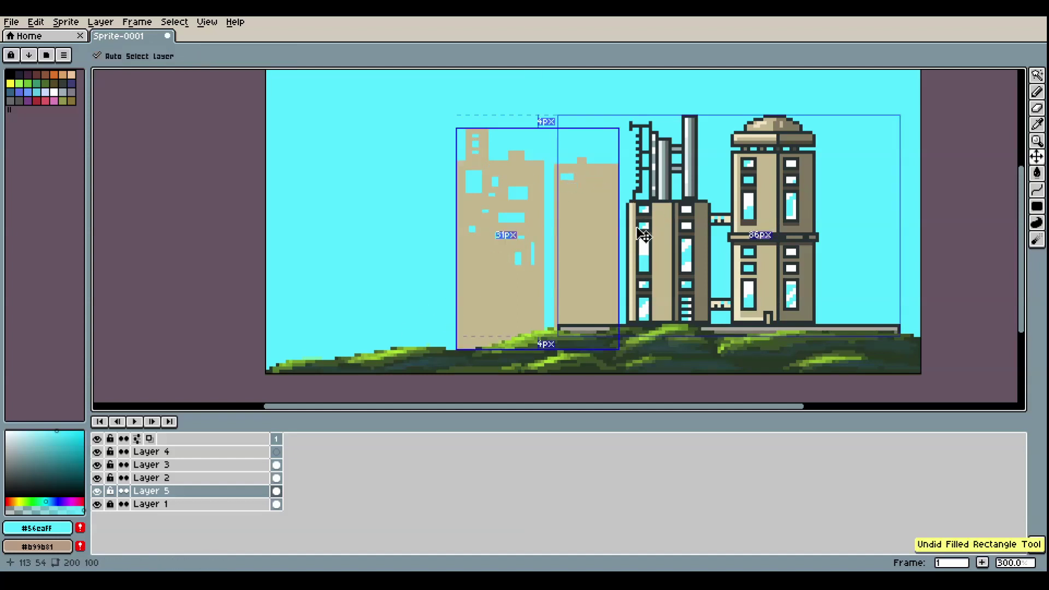
pyautogui.hotkey('ctrl', 'z')
pyautogui.hotkey('ctrl', 'z')
pyautogui.hotkey('ctrl', 'z')
pyautogui.hotkey('ctrl', 'z')
pyautogui.hotkey('ctrl', 'z')
pyautogui.hotkey('ctrl', 'z')
pyautogui.hotkey('ctrl', 'z')
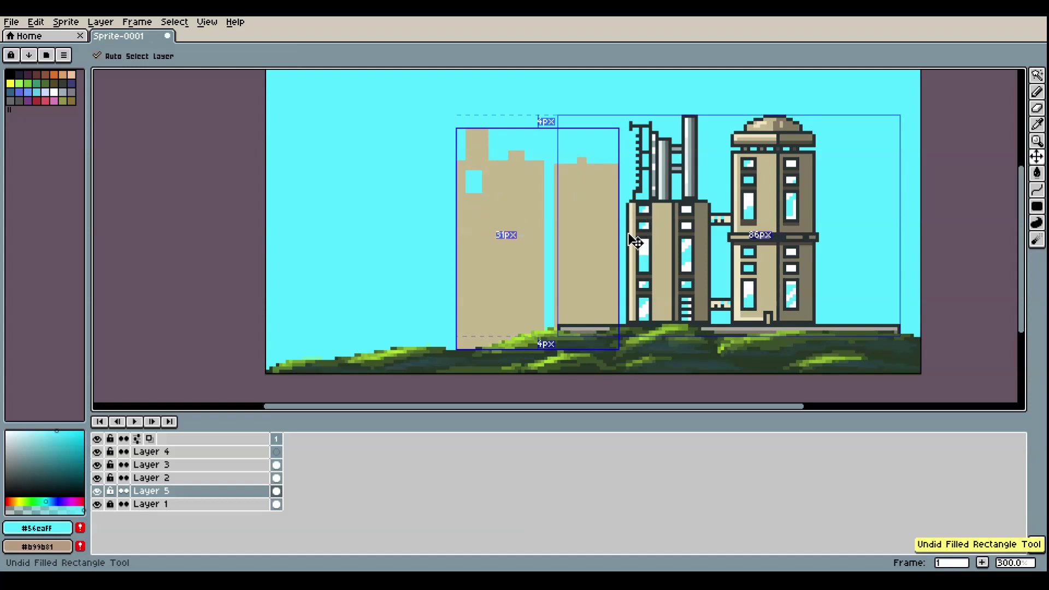
# Draw a row of three tall and three thin cyan (#56eaff) windows and duplicate it down both background towers in a regular grid
pyautogui.moveTo(465, 174)
pyautogui.mouseDown()
pyautogui.moveTo(513, 178)
pyautogui.moveTo(473, 191)
pyautogui.moveTo(514, 191)
pyautogui.mouseUp()
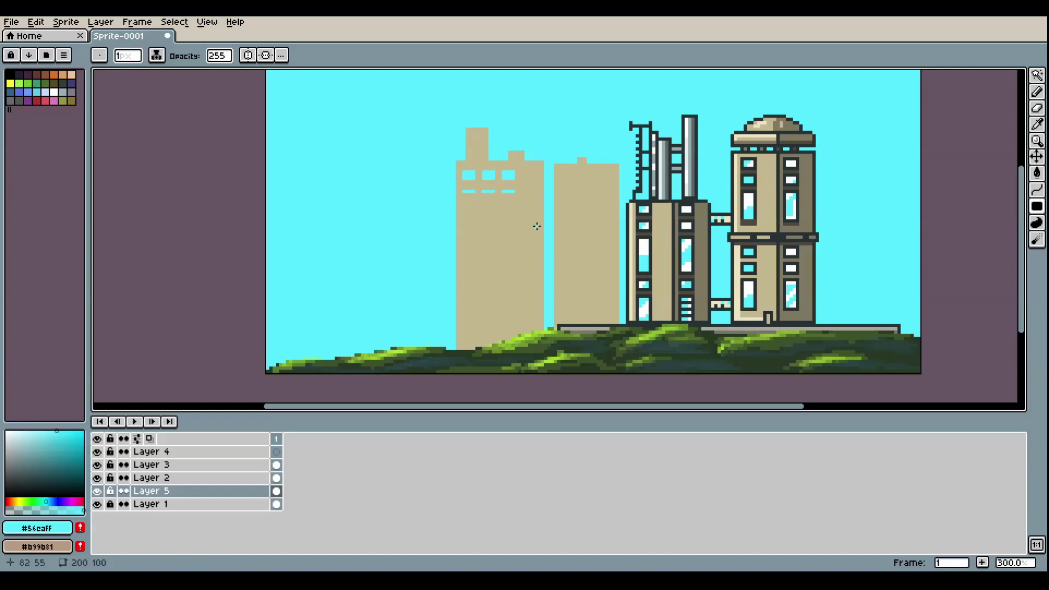
pyautogui.click(1037, 76)
pyautogui.moveTo(463, 171); pyautogui.dragTo(519, 197)
pyautogui.moveTo(511, 189); pyautogui.dragTo(516, 277)
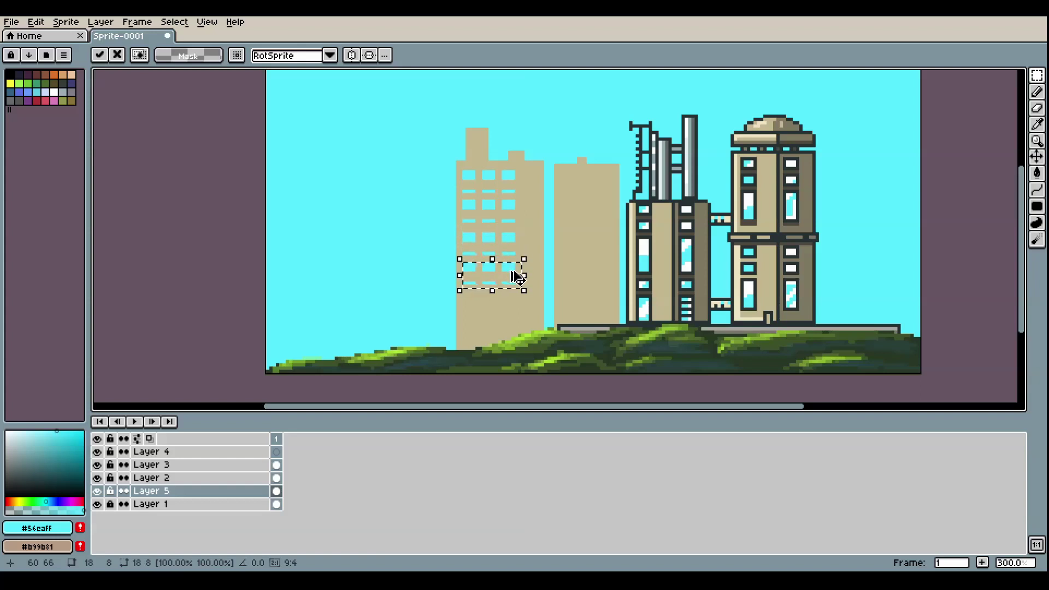
pyautogui.hotkey('ctrl', 'z')
pyautogui.moveTo(512, 176); pyautogui.dragTo(602, 309)
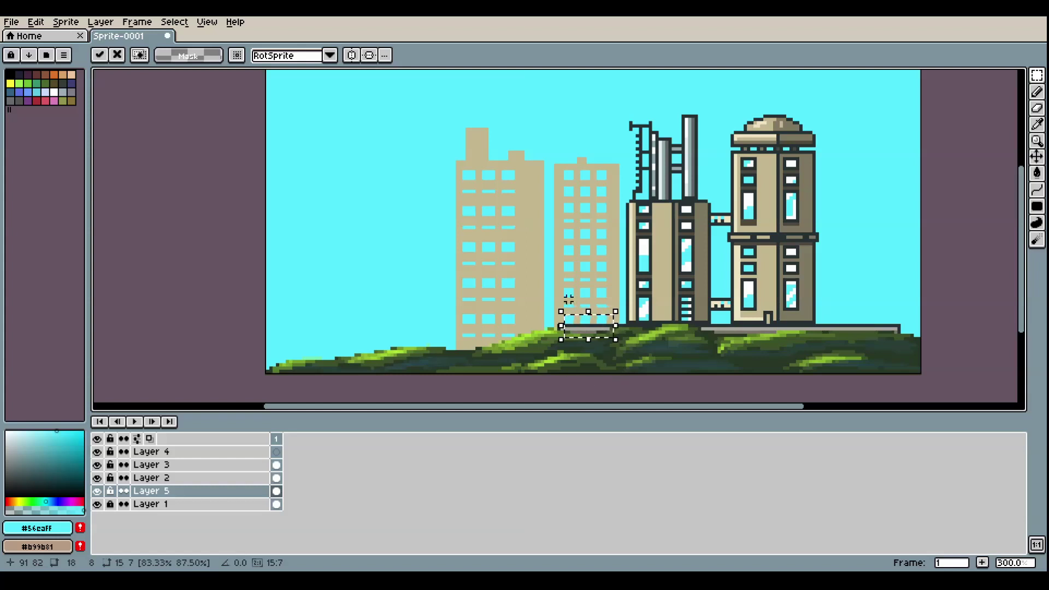
pyautogui.click(631, 250)
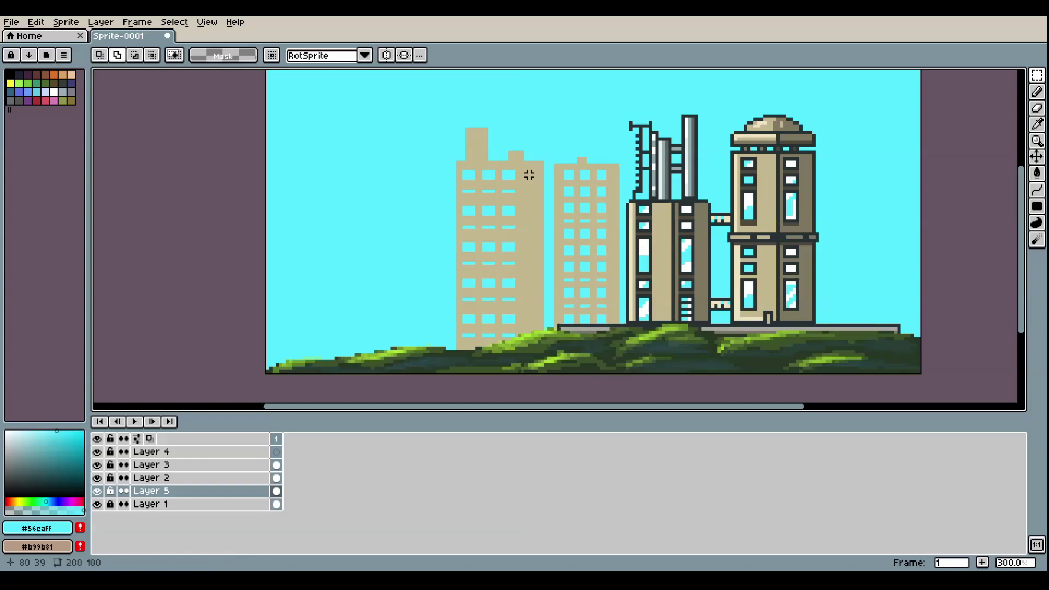
# Shade the right sides of both background towers and their rooftop blocks with darker beige (hue 46°, saturation 28, value 61) filled rectangles
pyautogui.keyDown('alt'); pyautogui.click(529, 218); pyautogui.keyUp('alt')
pyautogui.click(33, 449)
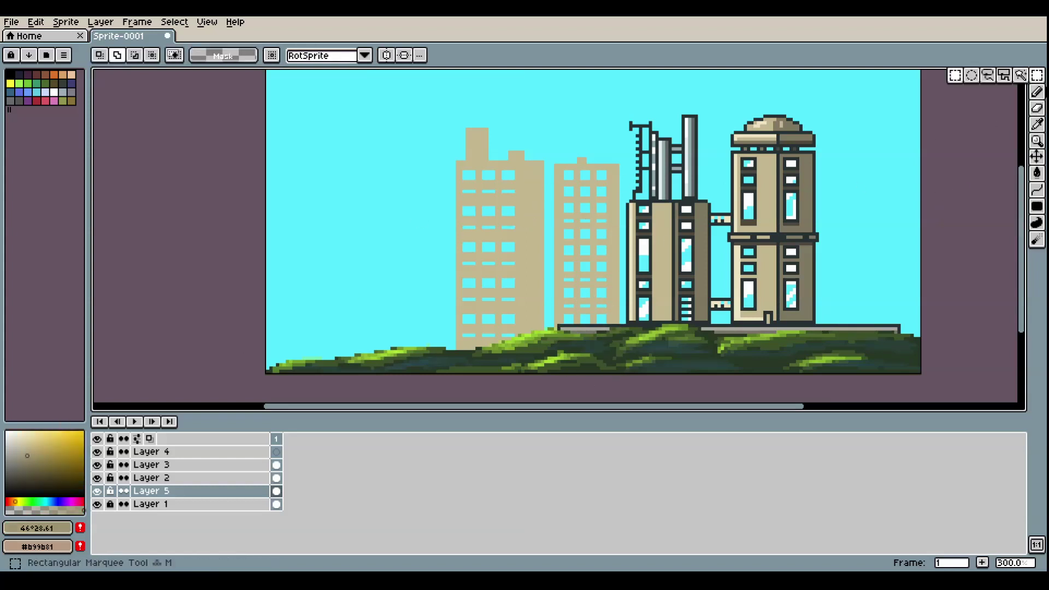
pyautogui.click(1036, 206)
pyautogui.moveTo(528, 164); pyautogui.dragTo(542, 336)
pyautogui.moveTo(614, 166); pyautogui.dragTo(617, 327)
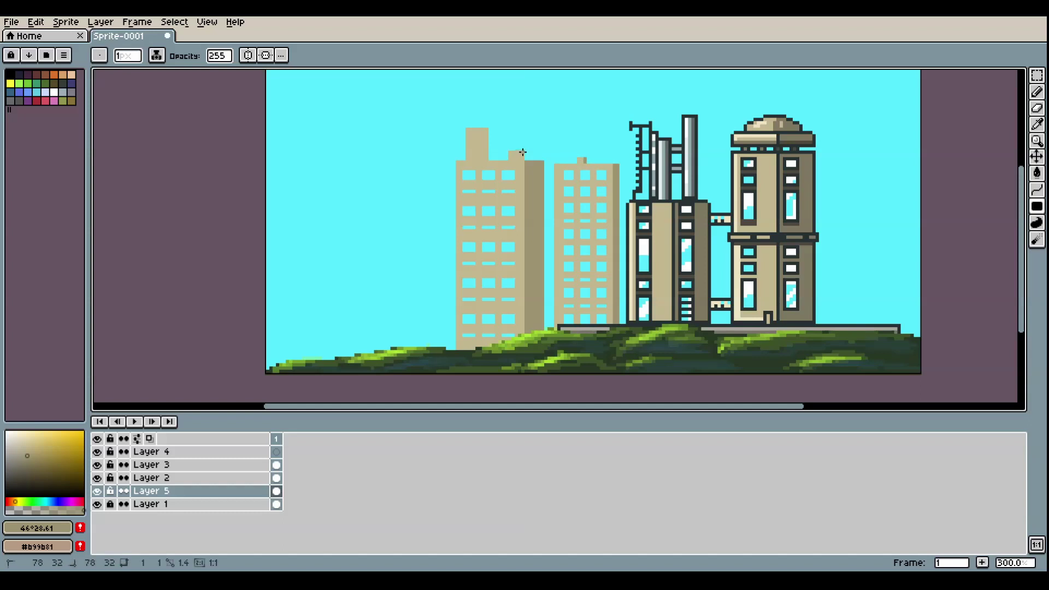
pyautogui.moveTo(489, 130); pyautogui.dragTo(495, 166)
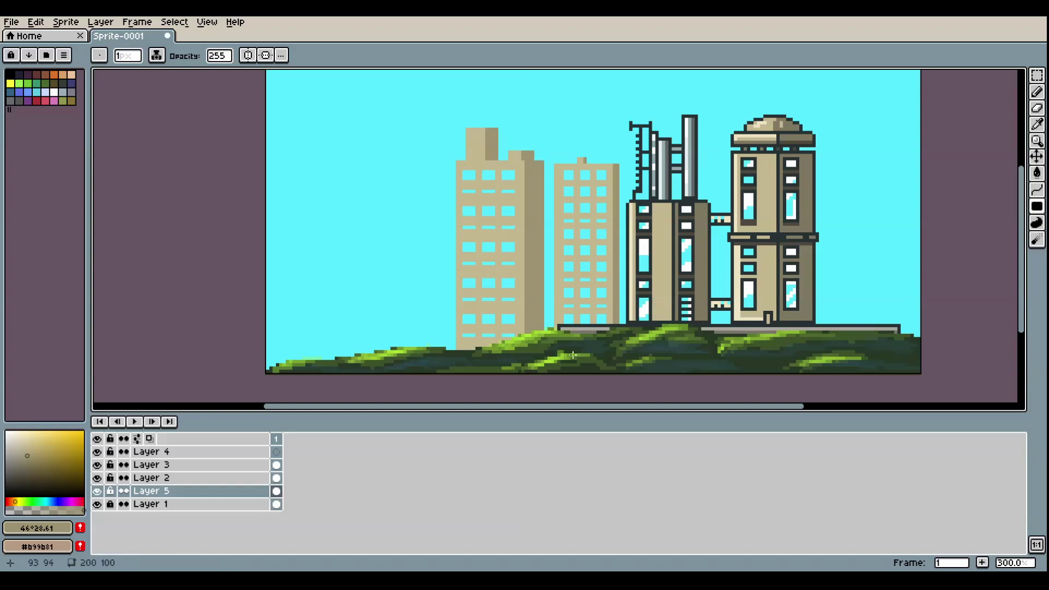
pyautogui.hotkey('ctrl', 'z')
# Draw thin beige (#c3b78f) masts on the roof of the leftmost background tower
pyautogui.moveTo(479, 127); pyautogui.dragTo(459, 159)
pyautogui.keyDown('alt'); pyautogui.click(479, 134); pyautogui.keyUp('alt')
pyautogui.moveTo(570, 163)
pyautogui.mouseDown()
pyautogui.moveTo(570, 140)
pyautogui.moveTo(608, 149)
pyautogui.mouseUp()
pyautogui.moveTo(598, 140); pyautogui.dragTo(601, 163)
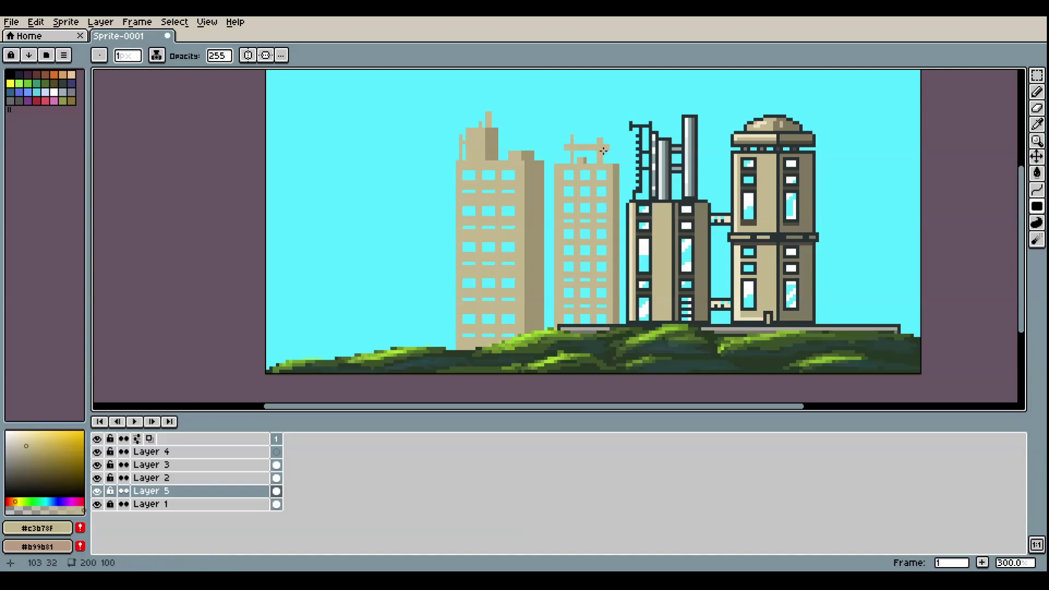
pyautogui.hotkey('ctrl', 'z')
pyautogui.hotkey('ctrl', 'z')
pyautogui.hotkey('ctrl', 'z')
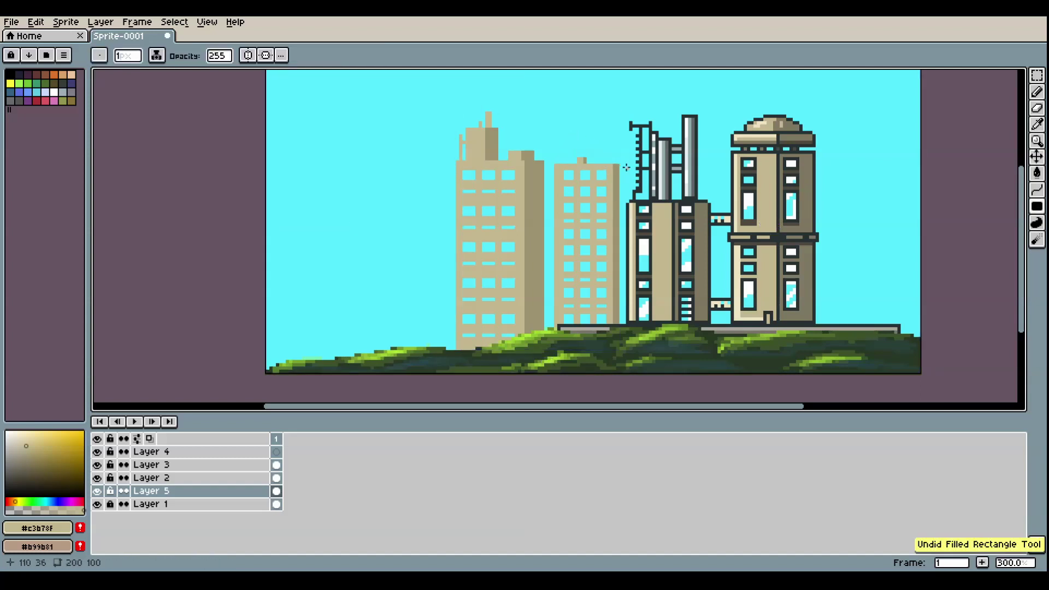
# Fill darker beige (#9d9371) blocks behind the pipe-topped building and in the gap between the two background towers
pyautogui.keyDown('alt'); pyautogui.click(629, 167); pyautogui.keyUp('alt')
pyautogui.moveTo(629, 167); pyautogui.dragTo(721, 326)
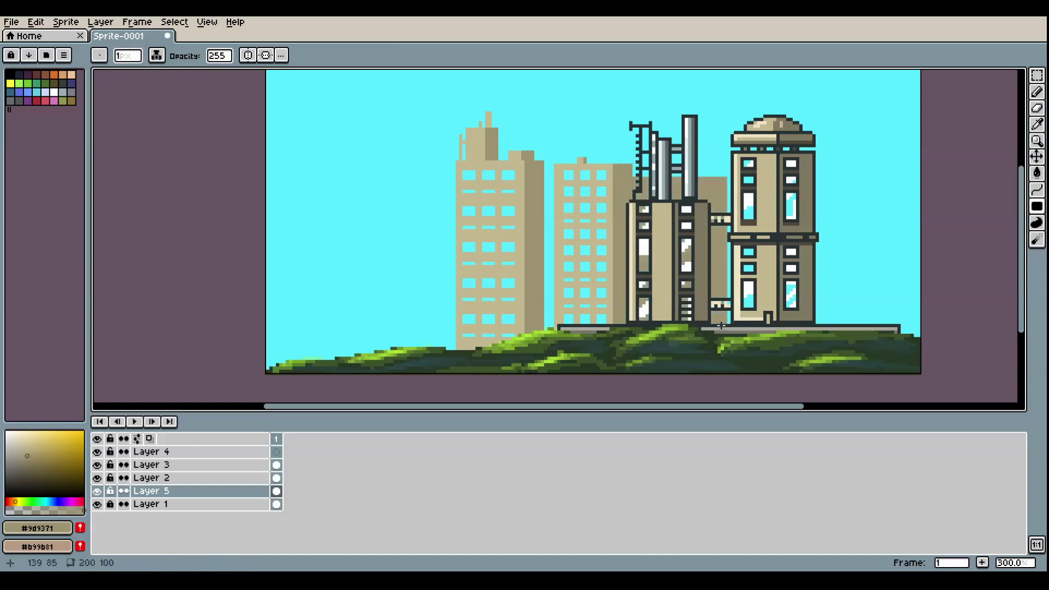
pyautogui.moveTo(545, 200); pyautogui.dragTo(556, 328)
pyautogui.hotkey('ctrl', 'z')
pyautogui.moveTo(544, 170); pyautogui.dragTo(552, 331)
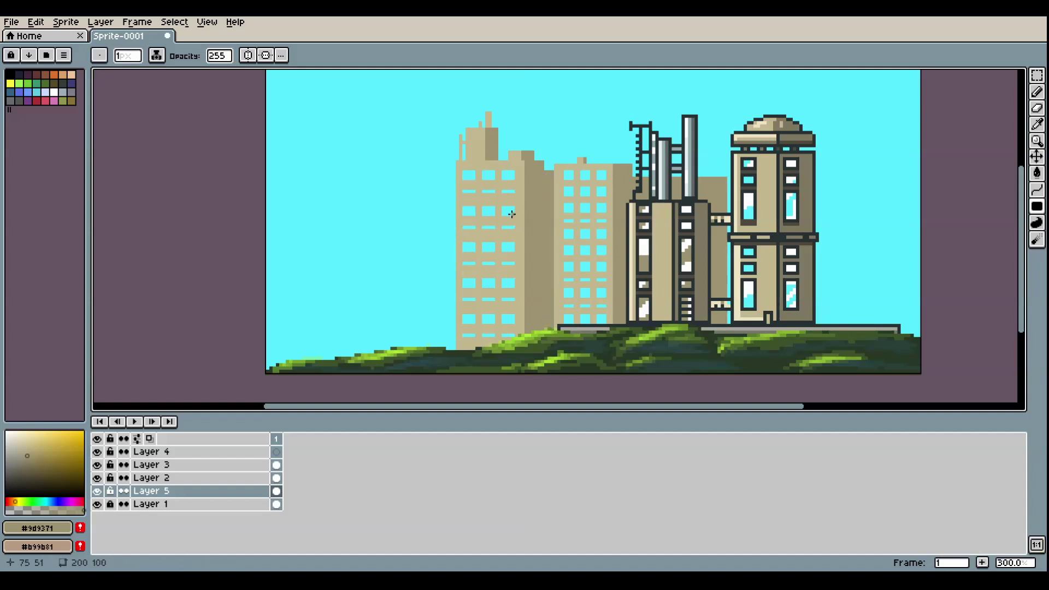
# Dot small dark teal (hue 187°, saturation 49, value 58) windows on the towers' shaded sides and cut cyan (#56eaff) gaps into the rooftop
pyautogui.keyDown('alt'); pyautogui.click(512, 213); pyautogui.keyUp('alt')
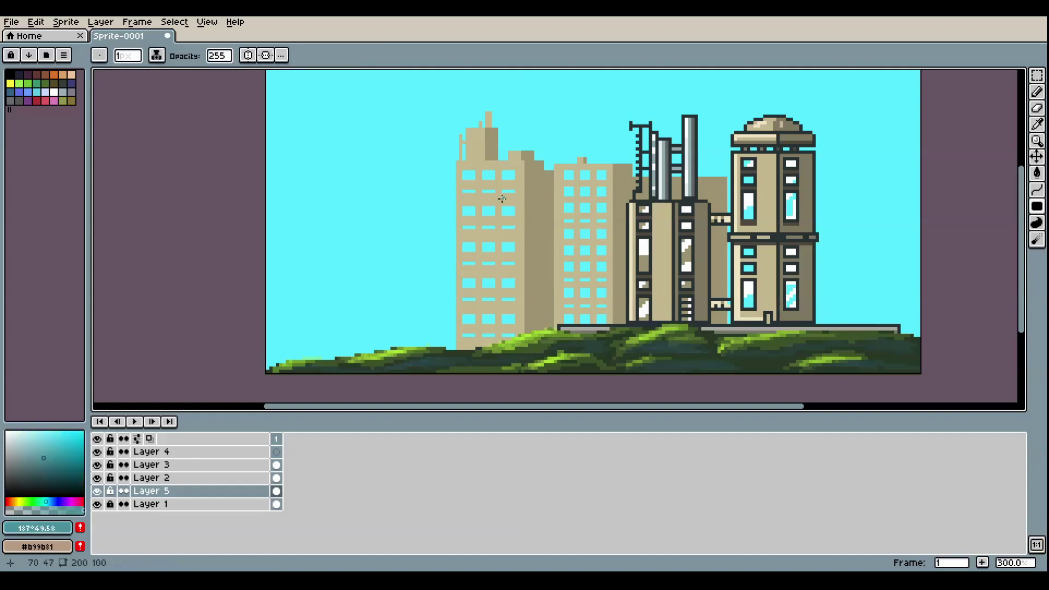
pyautogui.click(530, 175)
pyautogui.moveTo(539, 175); pyautogui.dragTo(542, 175)
pyautogui.click(530, 185)
pyautogui.keyDown('alt'); pyautogui.click(476, 159); pyautogui.keyUp('alt')
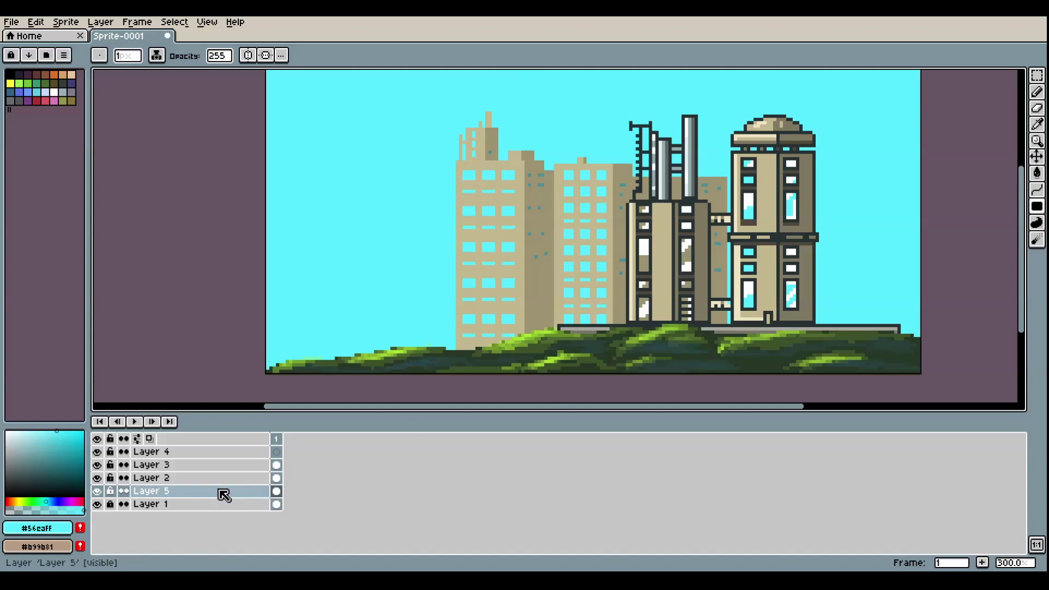
pyautogui.click(36, 22)
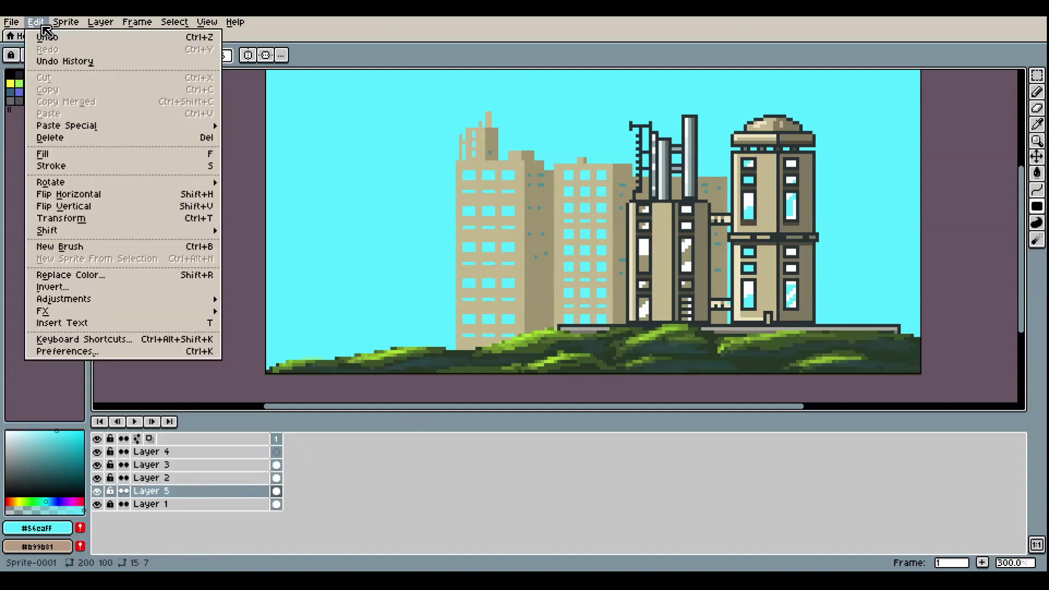
pyautogui.moveTo(96, 302)
pyautogui.click(273, 299)
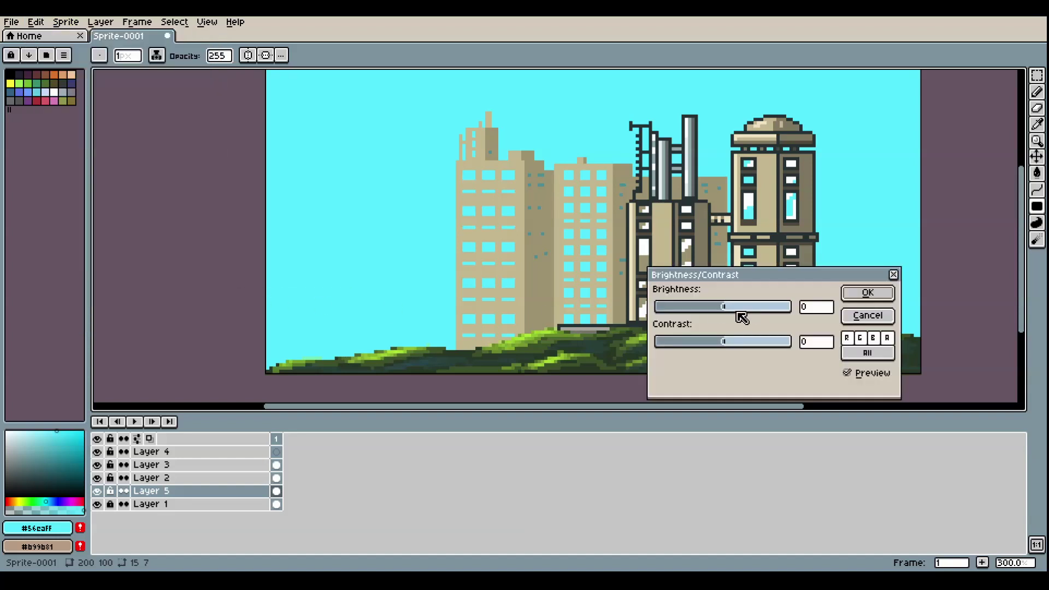
pyautogui.moveTo(732, 307); pyautogui.dragTo(704, 346)
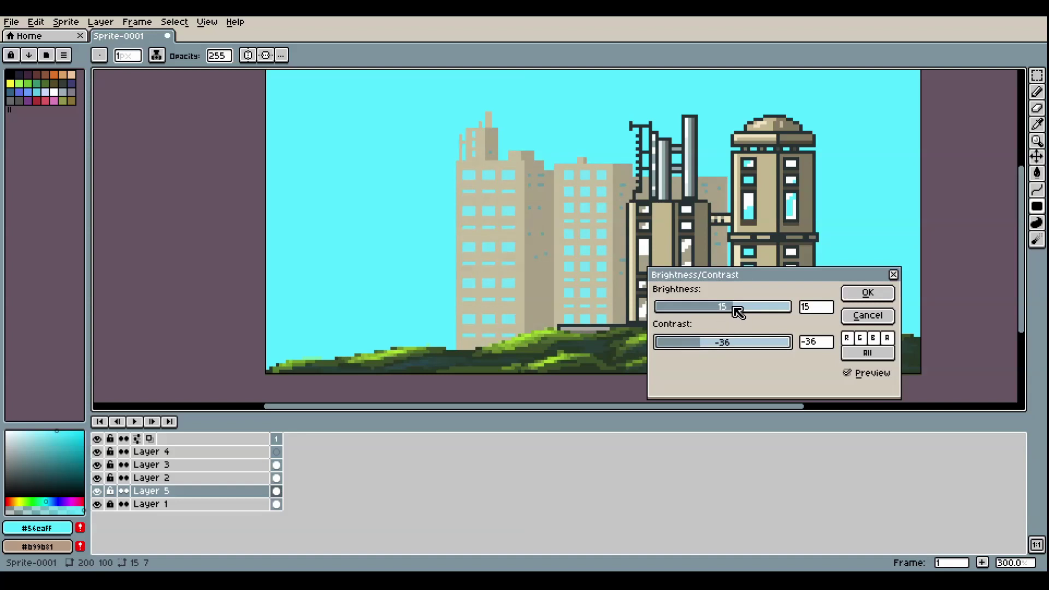
pyautogui.moveTo(736, 307)
pyautogui.mouseDown()
pyautogui.moveTo(767, 314)
pyautogui.moveTo(748, 309)
pyautogui.mouseUp()
pyautogui.click(858, 313)
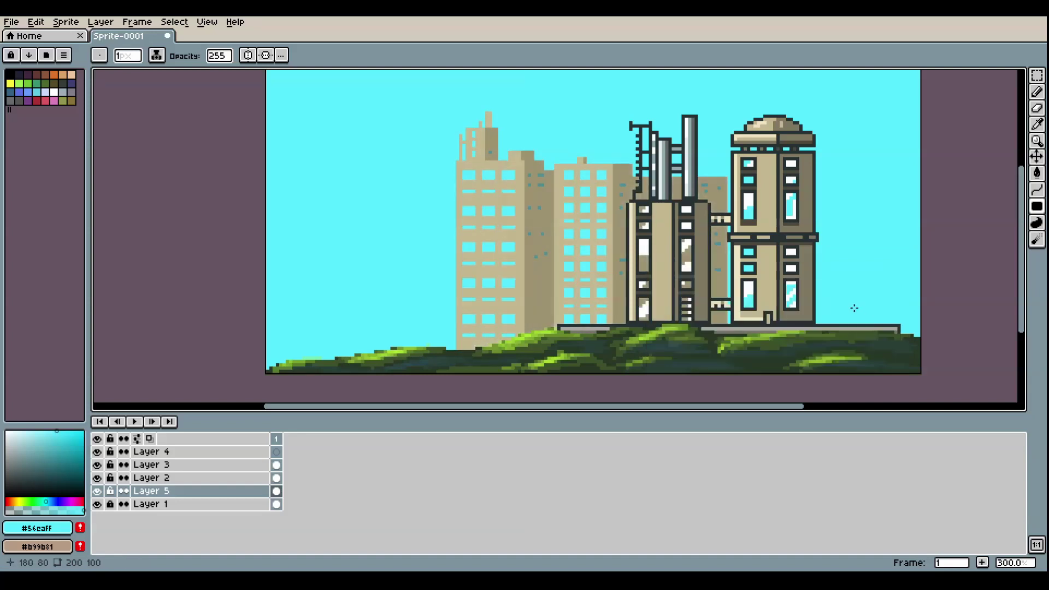
# Lower Layer 5's opacity to fade the background towers into the sky
pyautogui.click(208, 491)
pyautogui.doubleClick(238, 495)
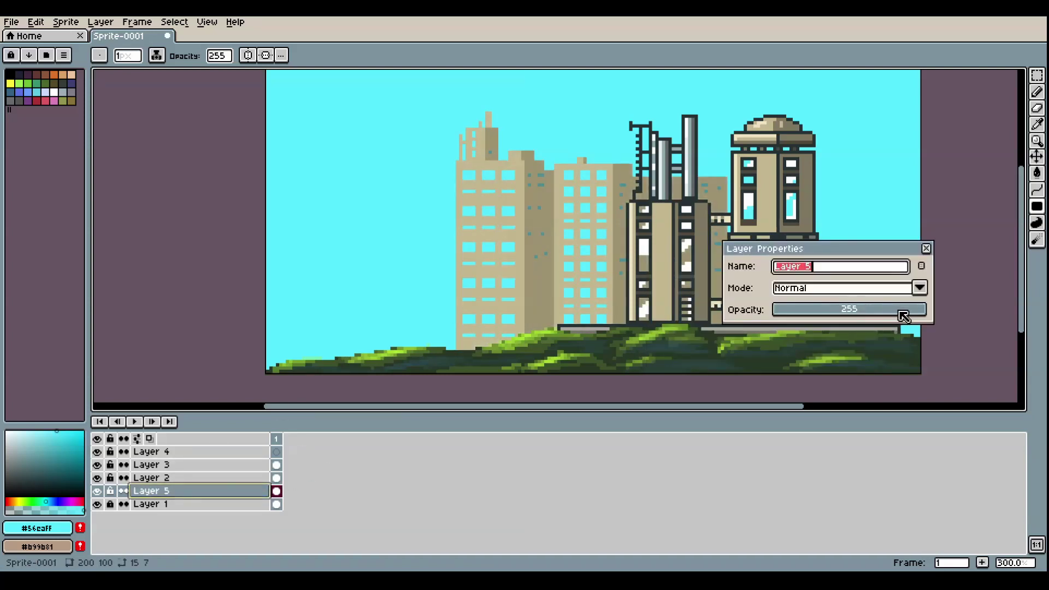
pyautogui.moveTo(902, 311)
pyautogui.mouseDown()
pyautogui.moveTo(862, 312)
pyautogui.moveTo(923, 310)
pyautogui.mouseUp()
pyautogui.click(926, 249)
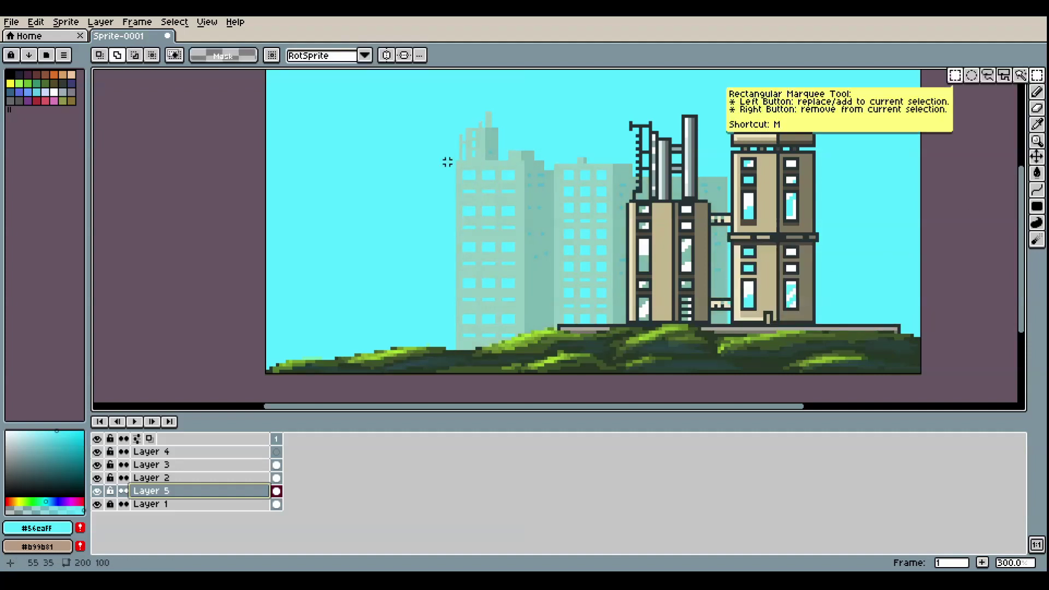
# Copy the tallest background tower farther left and lower on the hill, and add a copied rooftop block to the duplicate
pyautogui.moveTo(450, 116); pyautogui.dragTo(555, 315)
pyautogui.moveTo(530, 275); pyautogui.dragTo(398, 317)
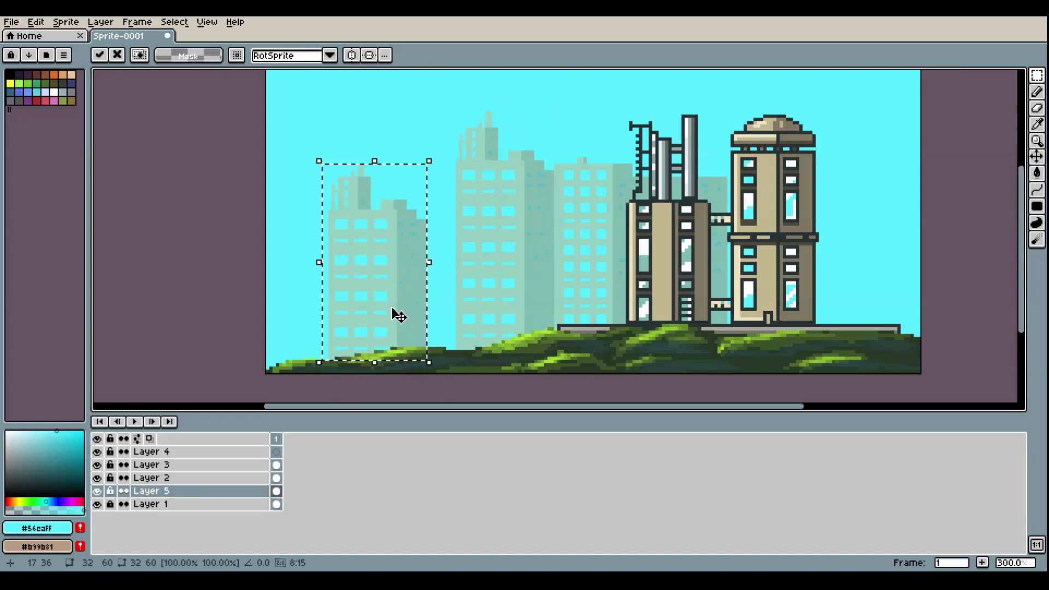
pyautogui.hotkey('ctrl', 'd')
pyautogui.moveTo(509, 146)
pyautogui.mouseDown()
pyautogui.moveTo(541, 168)
pyautogui.moveTo(402, 197)
pyautogui.mouseUp()
pyautogui.hotkey('ctrl', 'd')
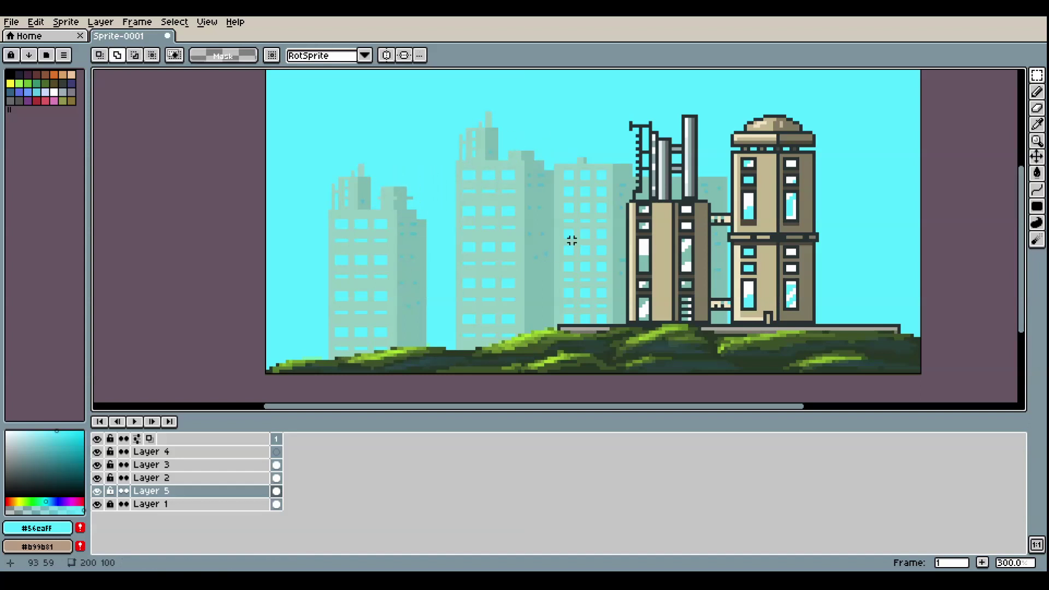
# Try to fill a low block between the two leftmost background towers with the faded teal #7dbab0
pyautogui.keyDown('alt'); pyautogui.click(428, 237); pyautogui.keyUp('alt')
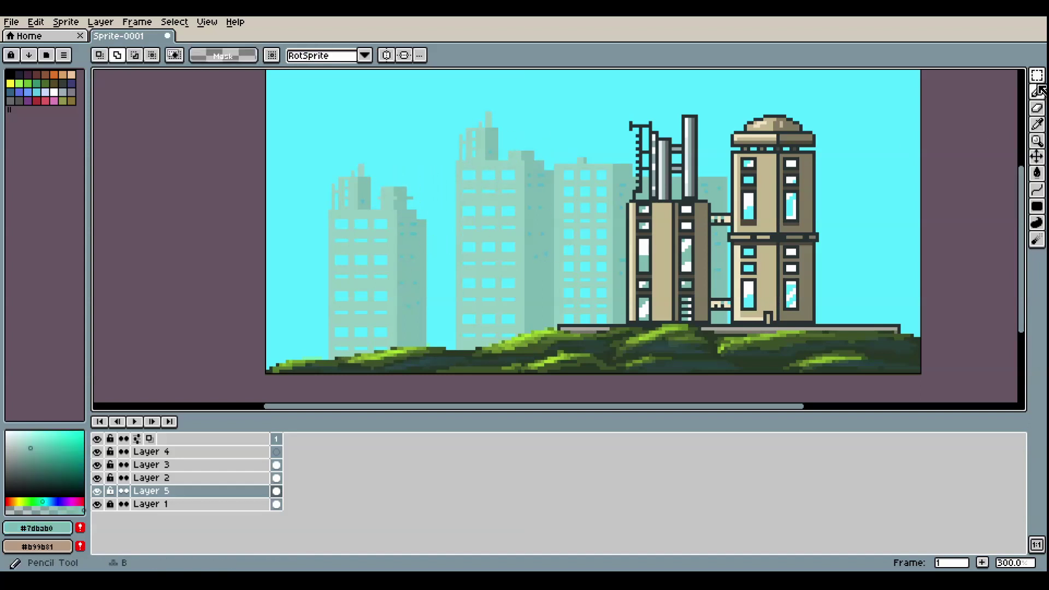
pyautogui.click(1038, 206)
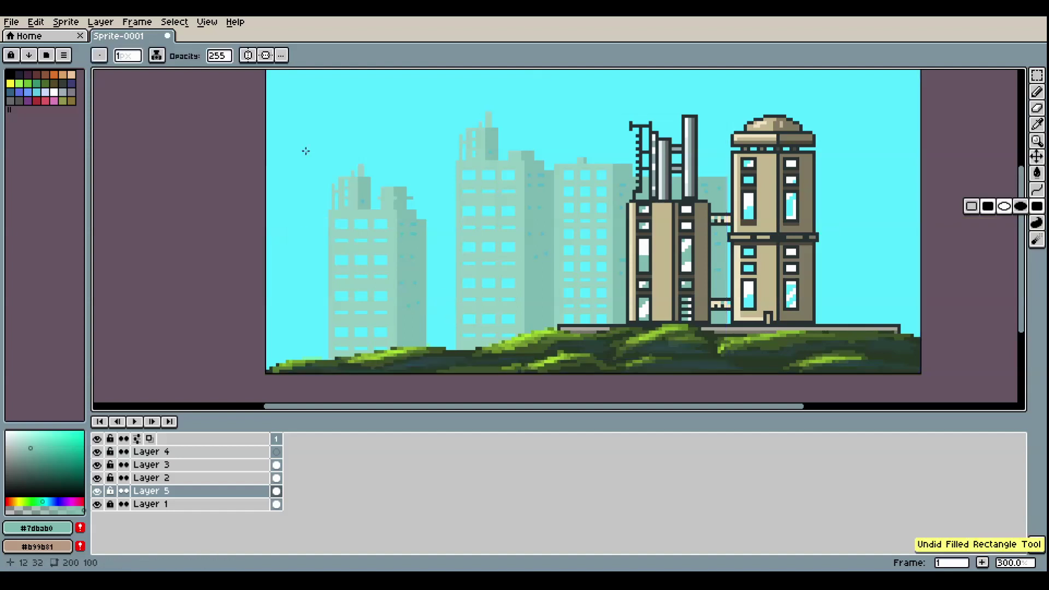
pyautogui.keyDown('alt'); pyautogui.click(408, 322); pyautogui.keyUp('alt')
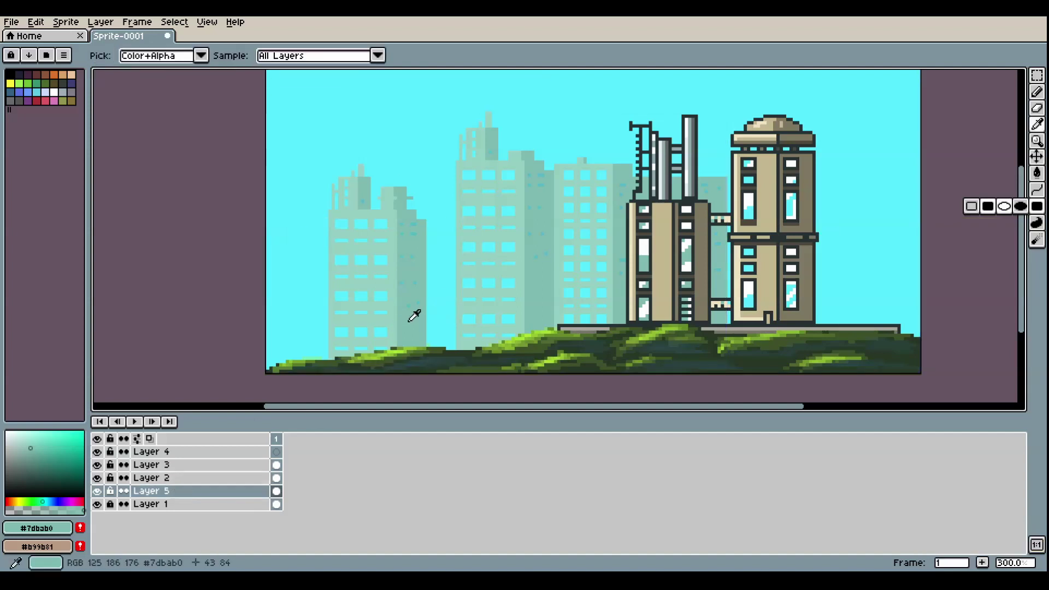
pyautogui.moveTo(427, 315); pyautogui.dragTo(454, 344)
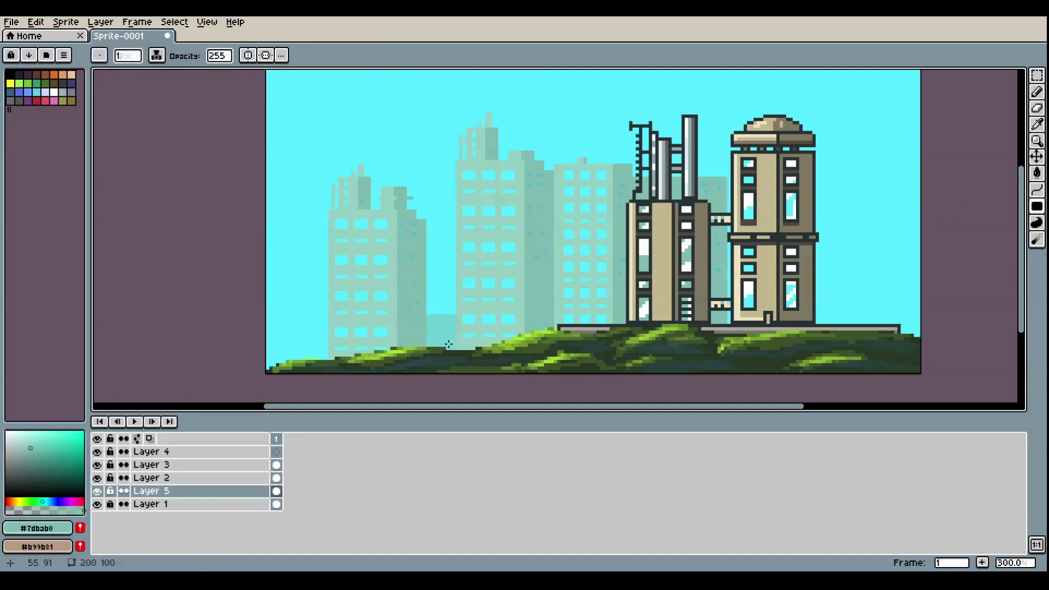
pyautogui.hotkey('ctrl', 'z')
pyautogui.keyDown('alt'); pyautogui.click(402, 305); pyautogui.keyUp('alt')
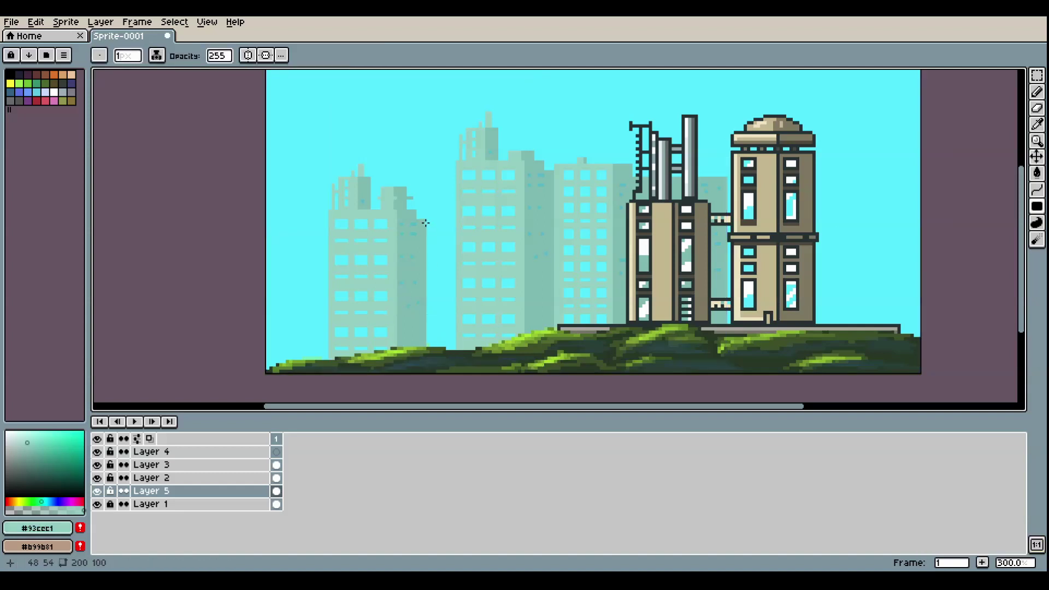
# Restore Layer 5's opacity to 255
pyautogui.doubleClick(234, 492)
pyautogui.moveTo(847, 309); pyautogui.dragTo(927, 309)
pyautogui.press('alt')
# Fill darker beige blocks in the gap between the two leftmost background towers and dot them with small teal (#4b8c95) windows
pyautogui.keyDown('alt'); pyautogui.click(423, 255); pyautogui.keyUp('alt')
pyautogui.moveTo(426, 231); pyautogui.dragTo(458, 351)
pyautogui.moveTo(438, 205); pyautogui.dragTo(454, 238)
pyautogui.keyDown('alt'); pyautogui.click(413, 234); pyautogui.keyUp('alt')
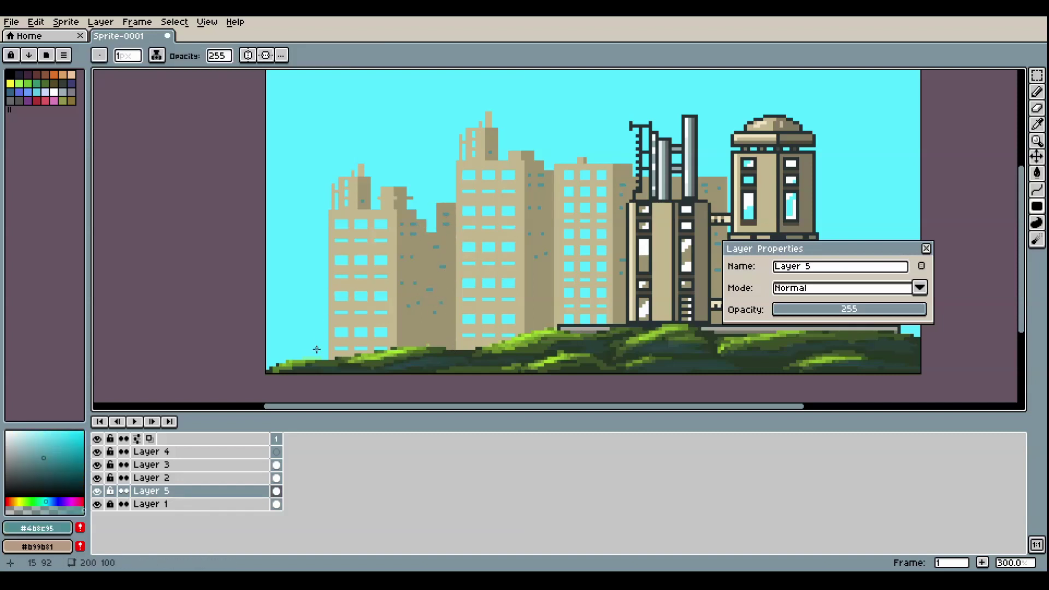
pyautogui.click(927, 249)
# Duplicate the background skyline to the right behind the domed building, and shift the original towers slightly left
pyautogui.click(1037, 75)
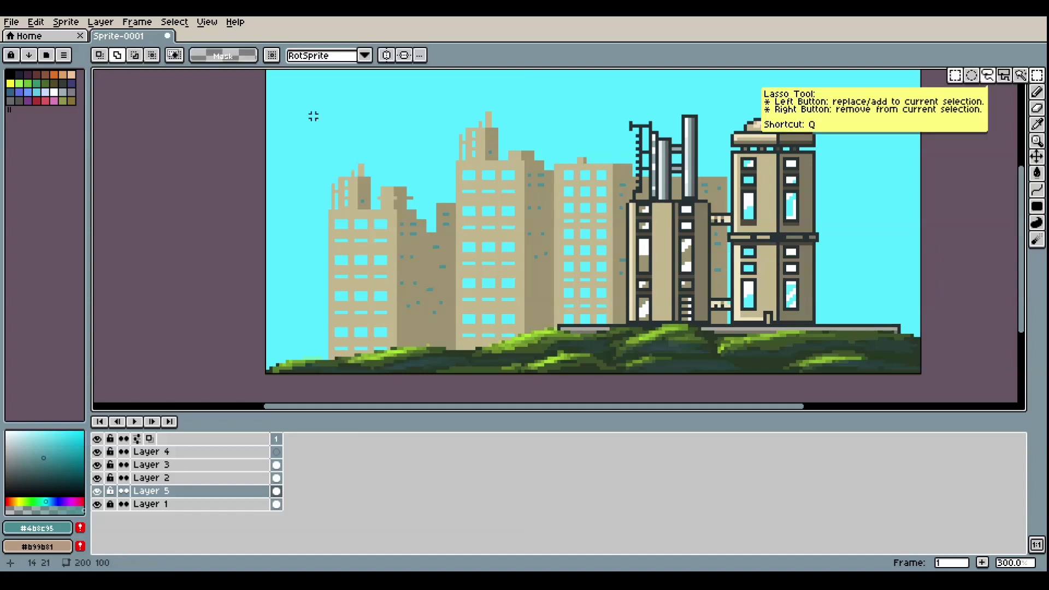
pyautogui.moveTo(314, 117); pyautogui.dragTo(772, 362)
pyautogui.moveTo(522, 284); pyautogui.dragTo(509, 262)
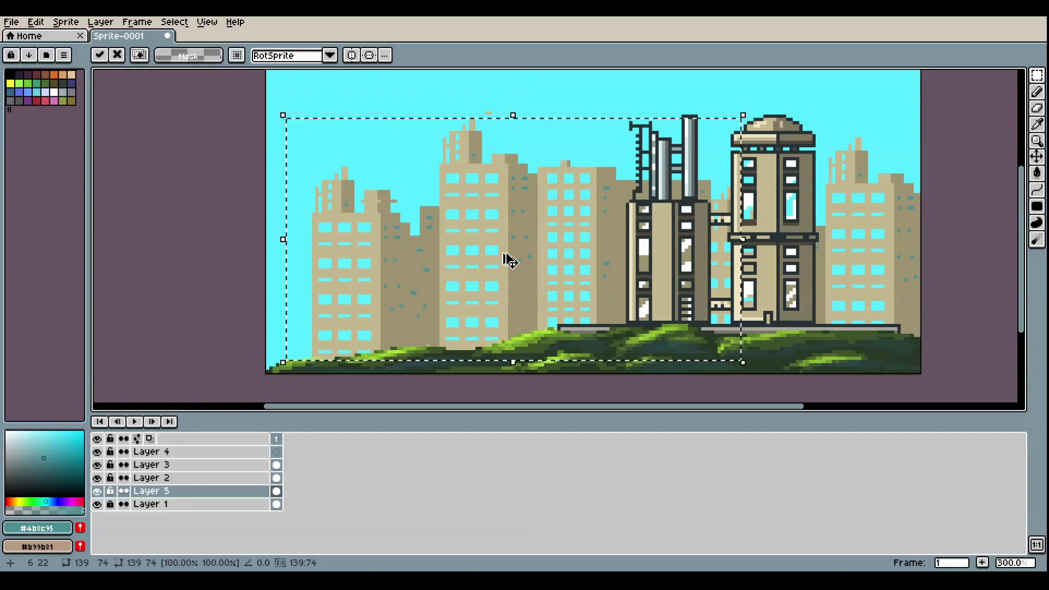
pyautogui.hotkey('ctrl', 'd')
# Set Layer 5's opacity to 91 so the background skyline looks hazy
pyautogui.doubleClick(253, 490)
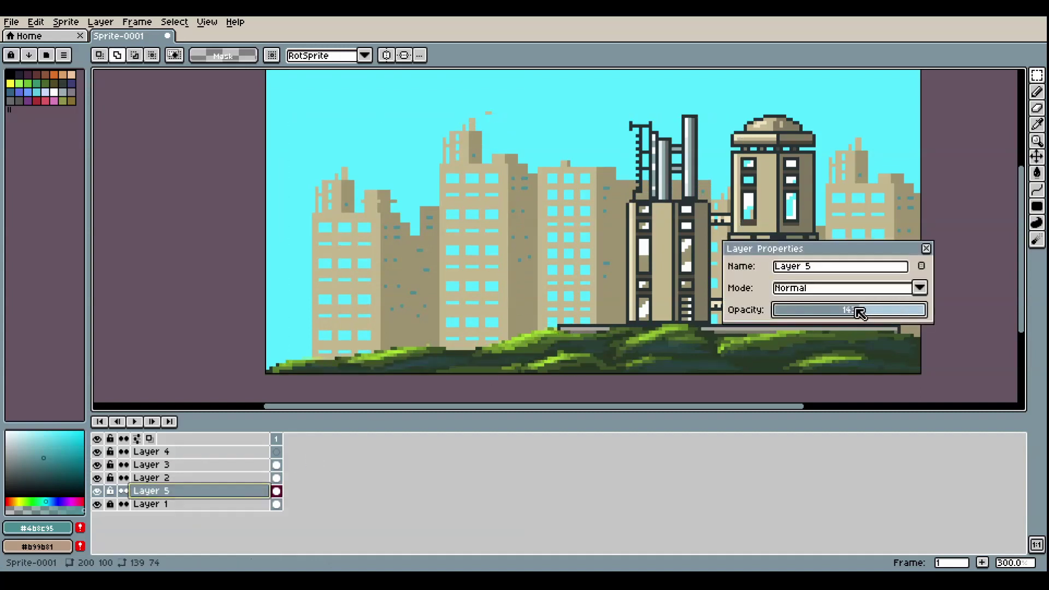
pyautogui.moveTo(857, 307); pyautogui.dragTo(829, 311)
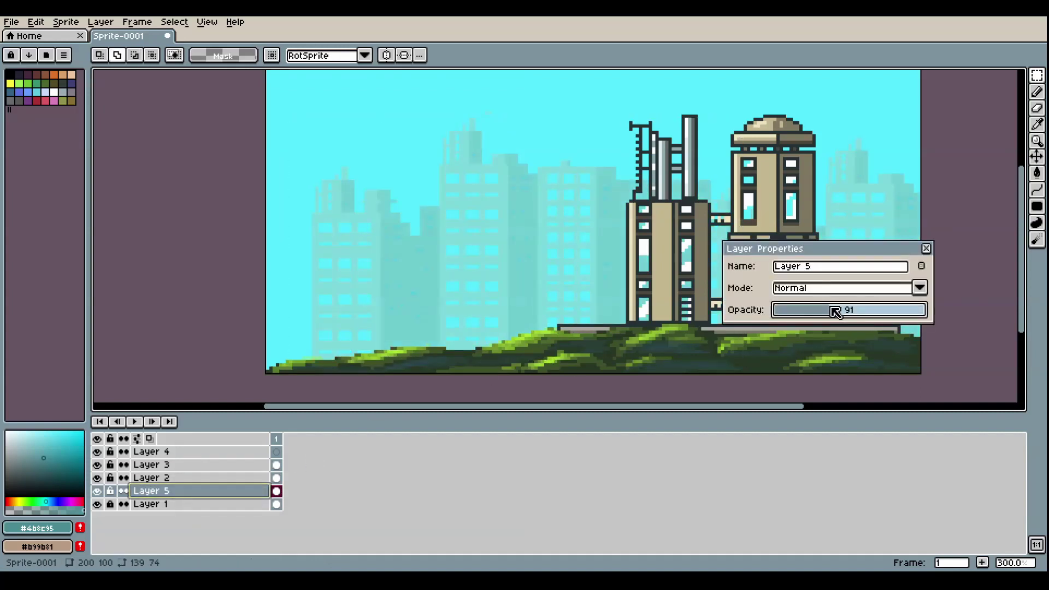
pyautogui.click(926, 249)
pyautogui.moveTo(1022, 265); pyautogui.dragTo(1029, 287)
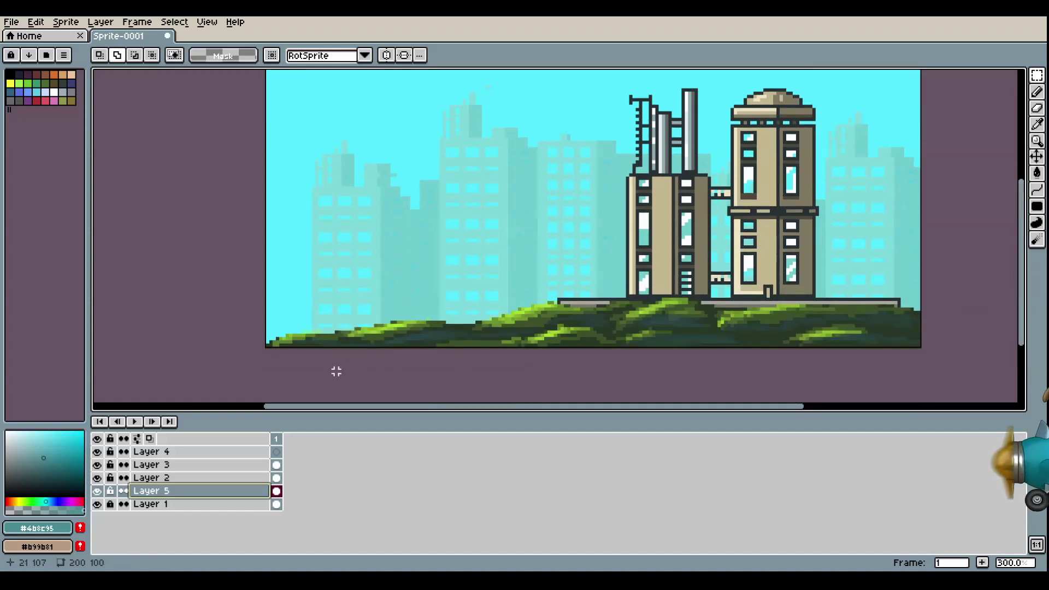
# On a new layer above Layer 5, draw a small bare dark brown (hue 35°, saturation 15, value 16) tree beside the domed building
pyautogui.rightClick(198, 489)
pyautogui.click(218, 460)
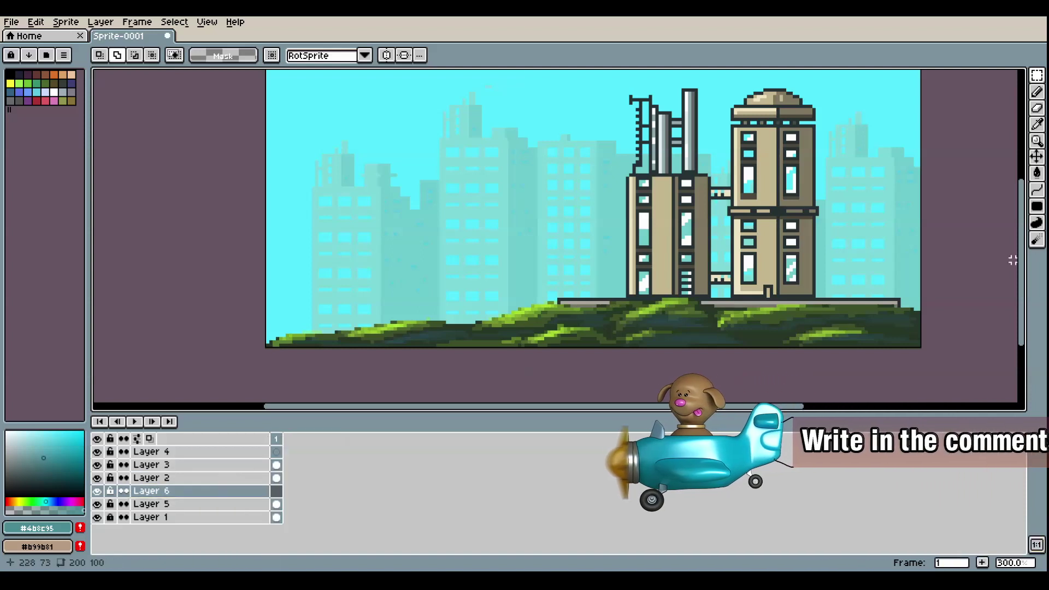
pyautogui.click(1036, 223)
pyautogui.click(13, 487)
pyautogui.moveTo(20, 501); pyautogui.dragTo(13, 501)
pyautogui.click(17, 485)
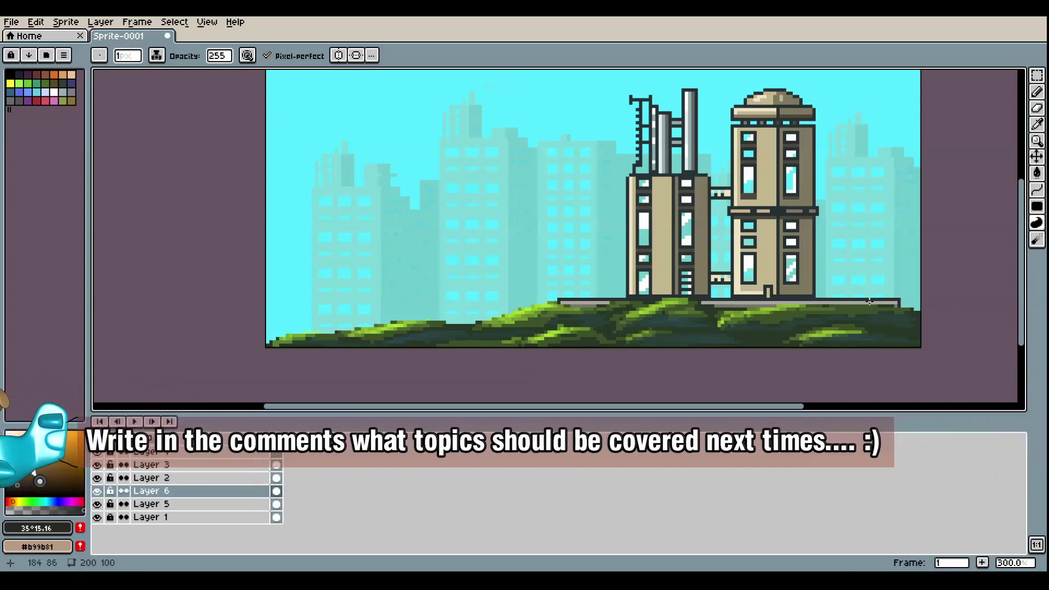
pyautogui.moveTo(870, 303)
pyautogui.mouseDown()
pyautogui.moveTo(882, 230)
pyautogui.moveTo(869, 295)
pyautogui.moveTo(873, 249)
pyautogui.moveTo(857, 210)
pyautogui.moveTo(871, 253)
pyautogui.moveTo(851, 221)
pyautogui.moveTo(883, 237)
pyautogui.moveTo(891, 217)
pyautogui.moveTo(877, 285)
pyautogui.mouseUp()
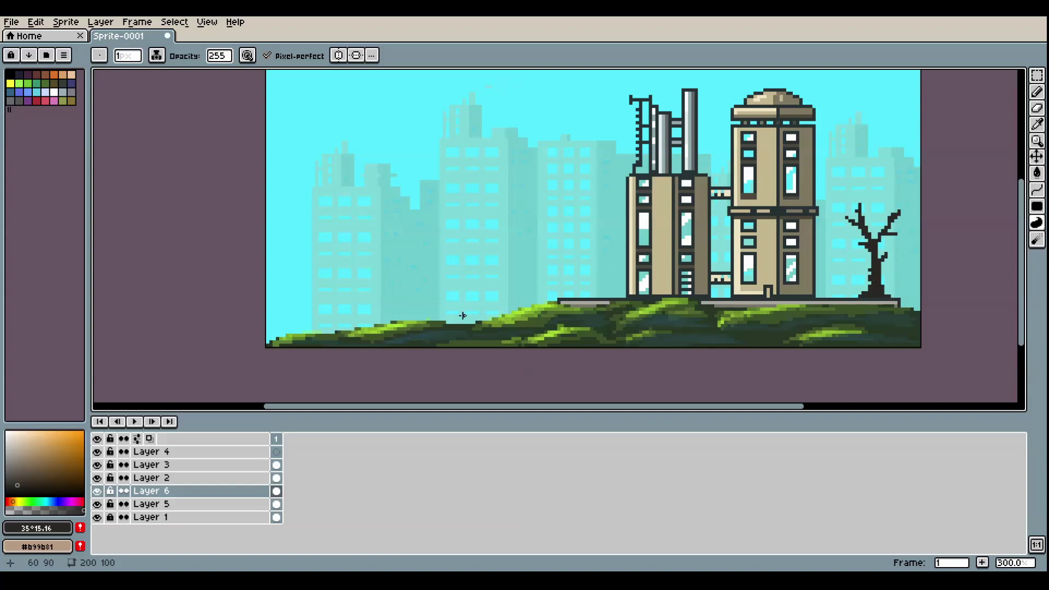
# On a new layer above Layer 3, draw a large crooked bare tree with forked branches and twigs on the hill in the foreground
pyautogui.click(98, 478)
pyautogui.click(98, 478)
pyautogui.click(140, 464)
pyautogui.rightClick(227, 465)
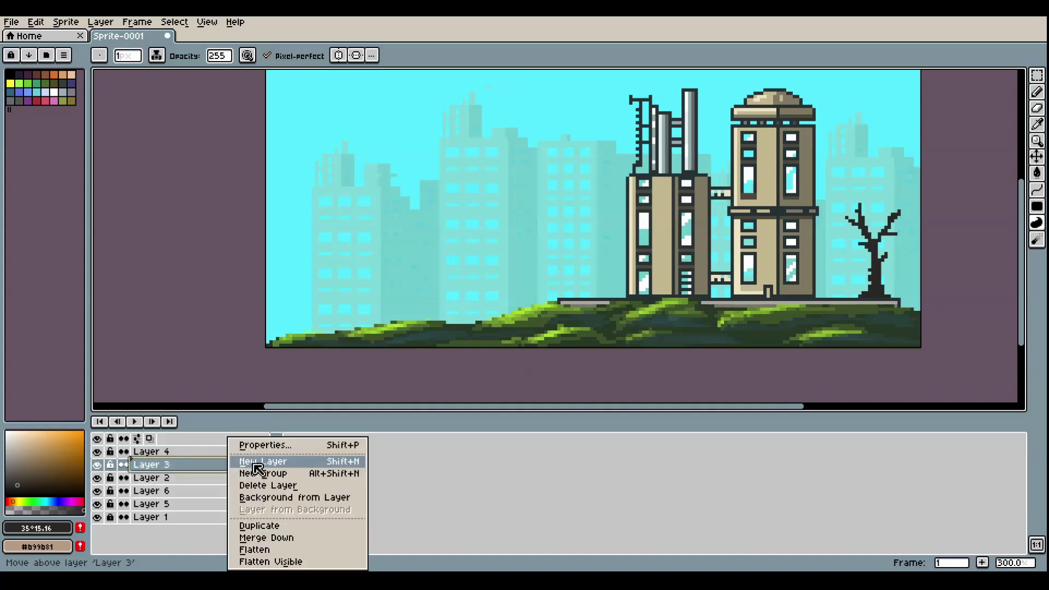
pyautogui.click(257, 462)
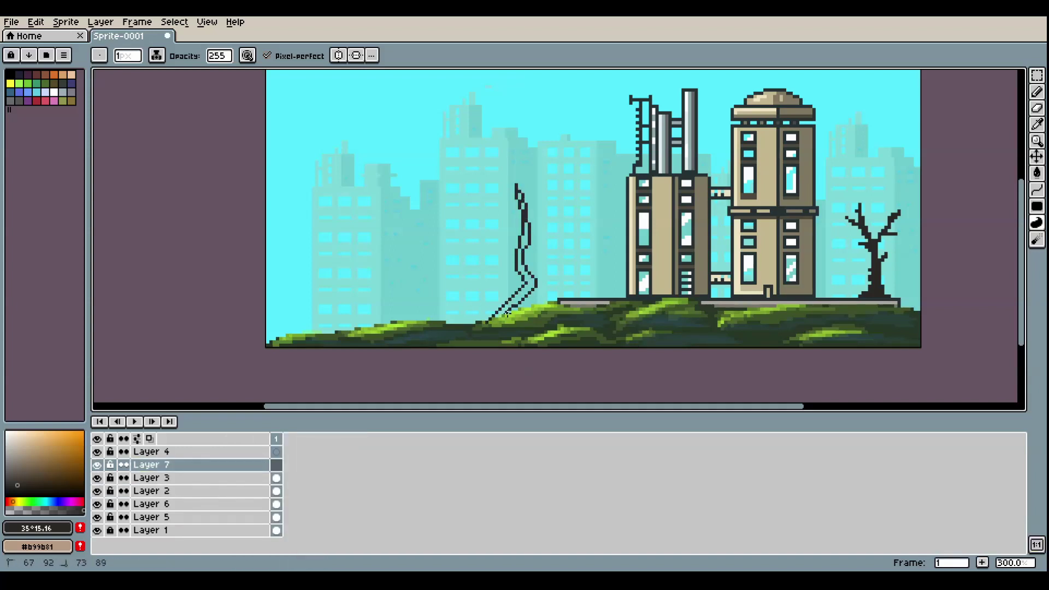
pyautogui.moveTo(491, 324); pyautogui.dragTo(477, 330)
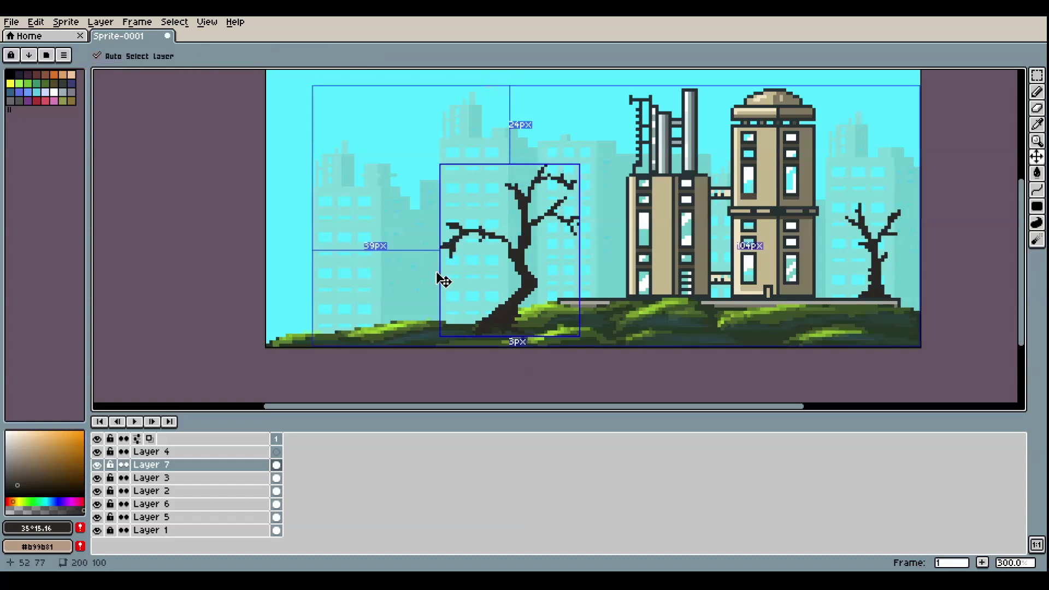
pyautogui.moveTo(434, 250); pyautogui.dragTo(442, 242)
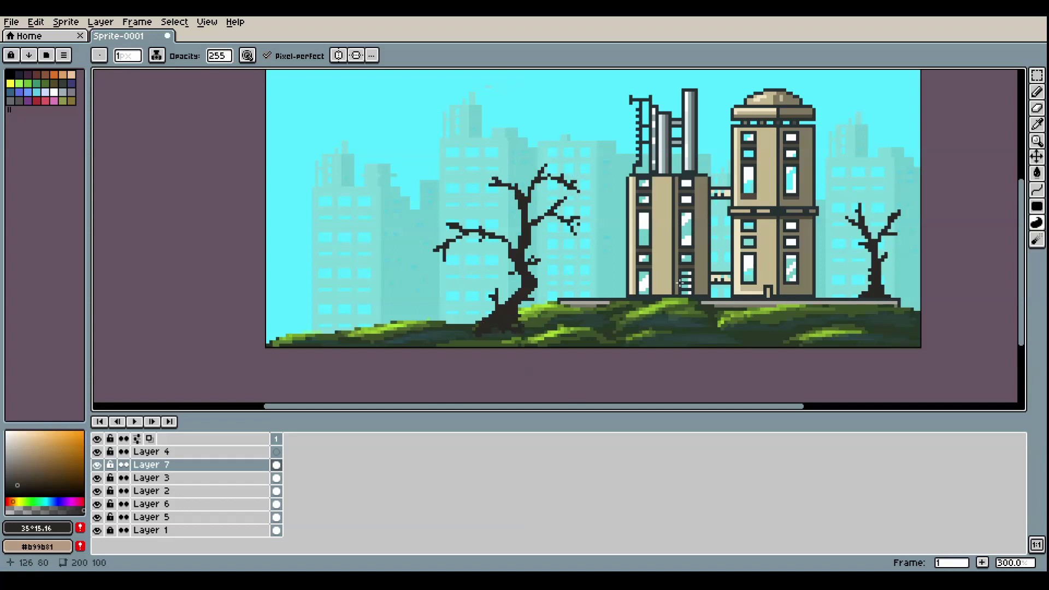
# Add a new layer directly above Layer 5 and below the small tree's layer
pyautogui.click(148, 504)
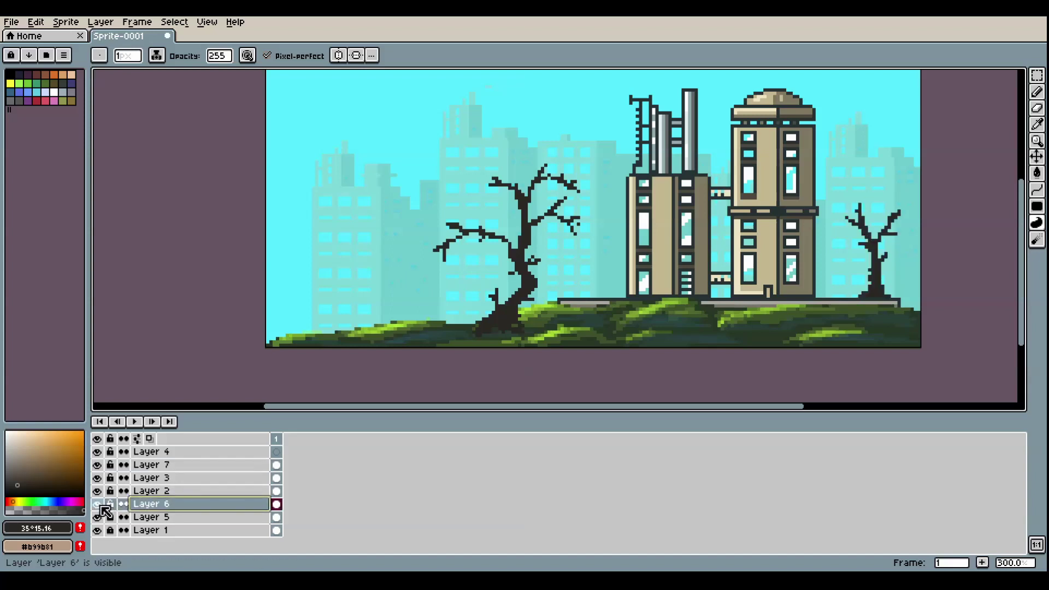
pyautogui.click(167, 518)
pyautogui.rightClick(171, 518)
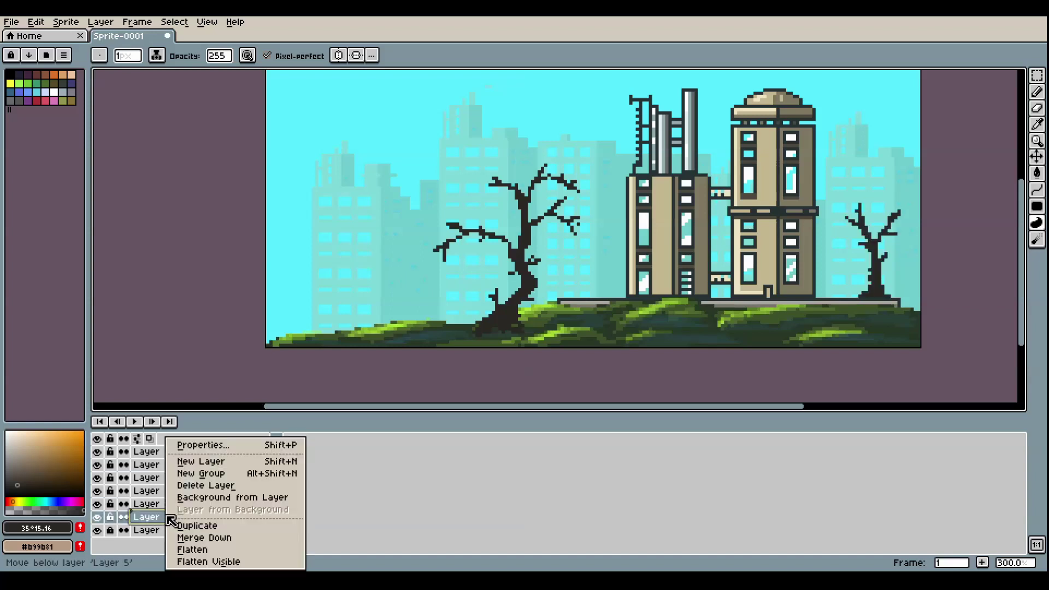
pyautogui.click(209, 342)
pyautogui.press('i')
pyautogui.press('b')
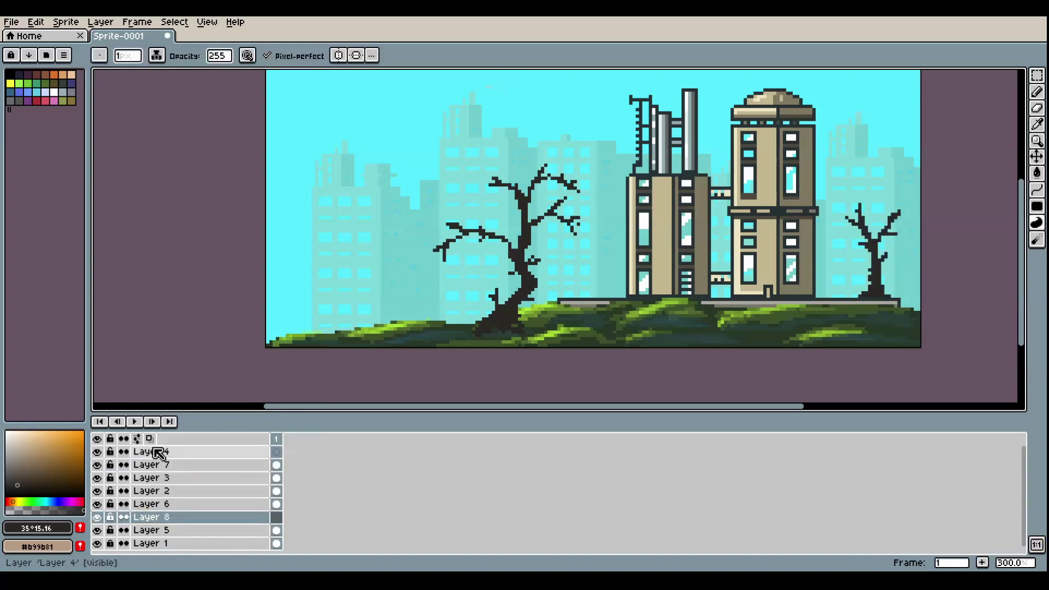
# Try the Spray tool on the new layer with a dark brown of hue 35°, saturation 64, value 25
pyautogui.click(69, 450)
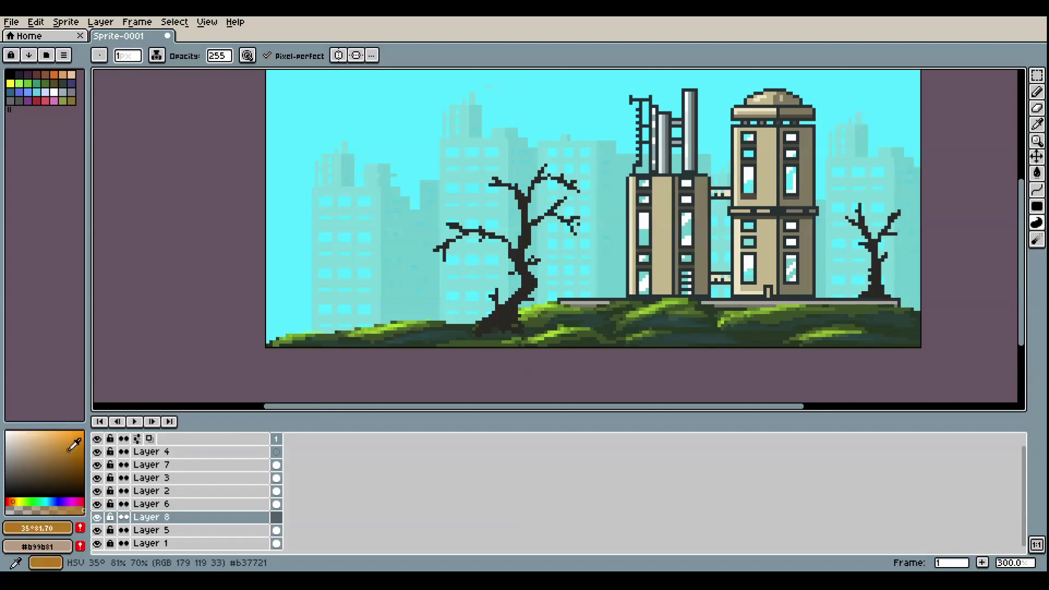
pyautogui.click(55, 479)
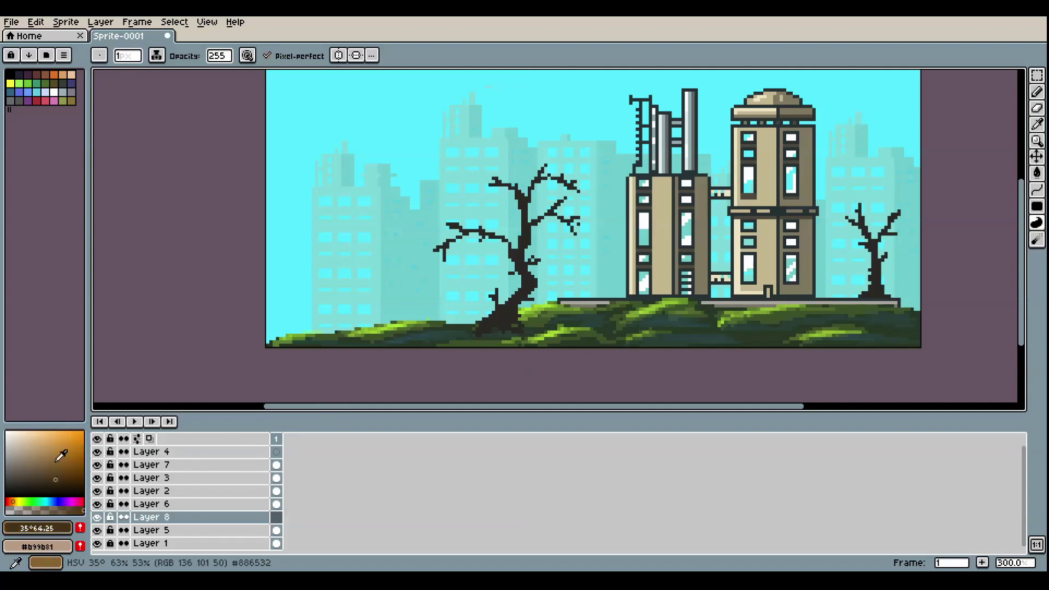
pyautogui.click(1037, 75)
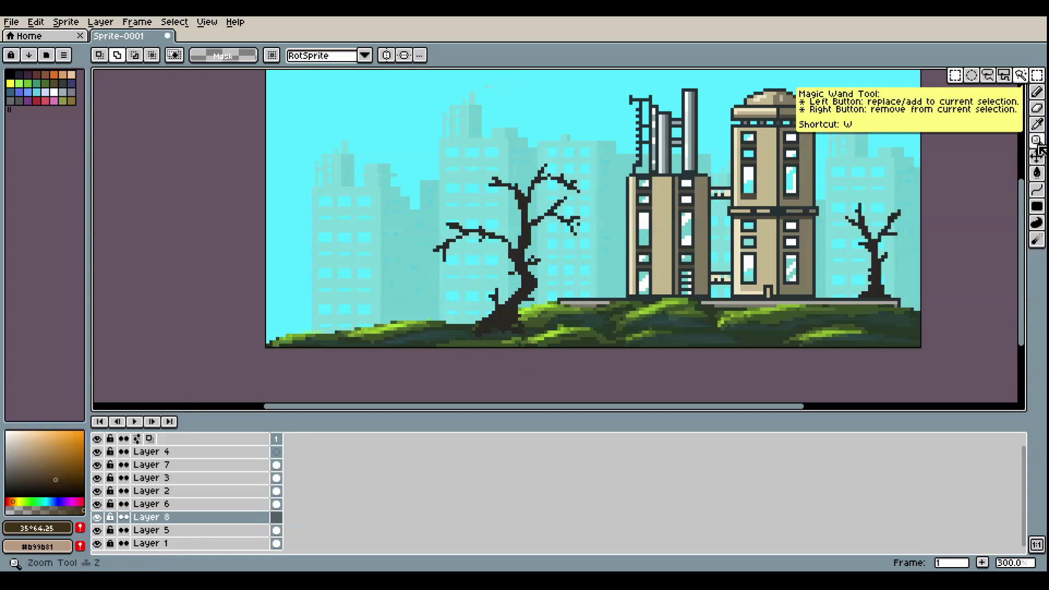
pyautogui.click(1037, 92)
pyautogui.click(1020, 92)
pyautogui.hotkey('ctrl', 'z')
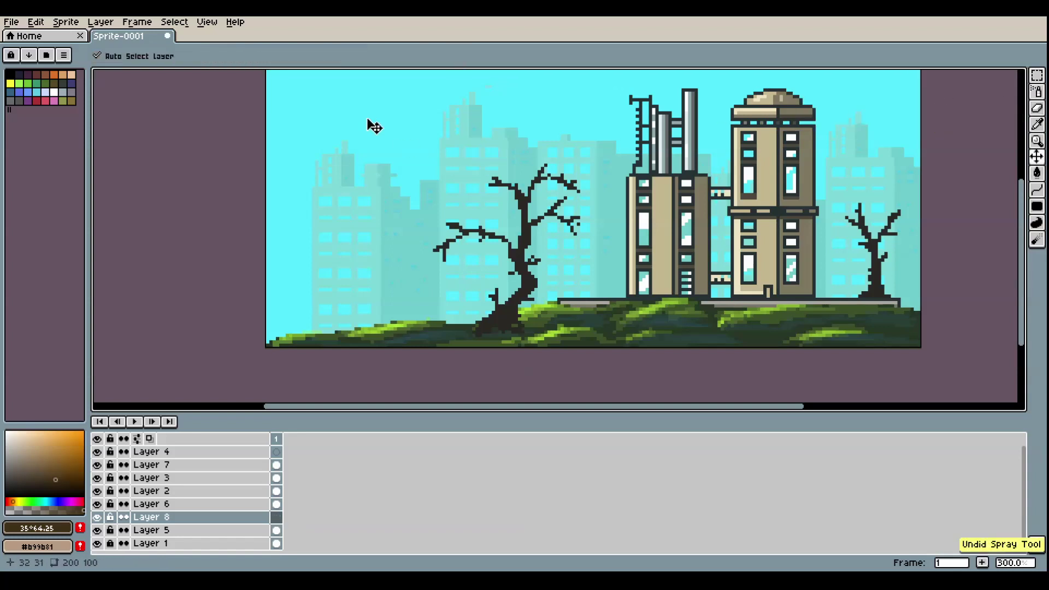
# Set the Spray tool to width 4 and speed 21, and spray brown foliage (hue 35°, saturation 69, value 30) around the small tree's branches
pyautogui.moveTo(308, 57); pyautogui.dragTo(341, 82)
pyautogui.click(401, 134)
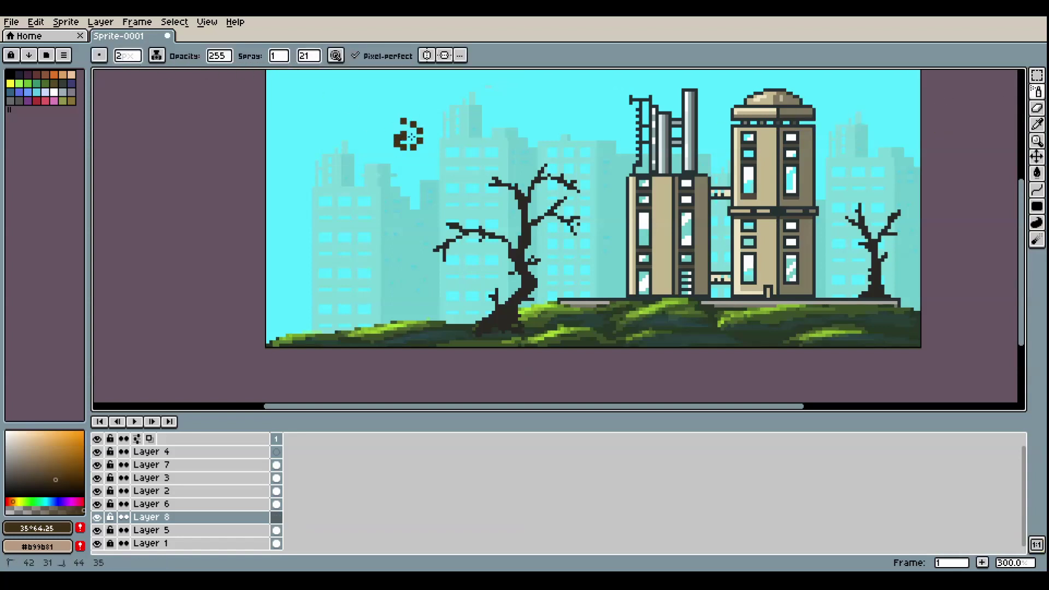
pyautogui.hotkey('ctrl', 'z')
pyautogui.moveTo(279, 56); pyautogui.dragTo(281, 77)
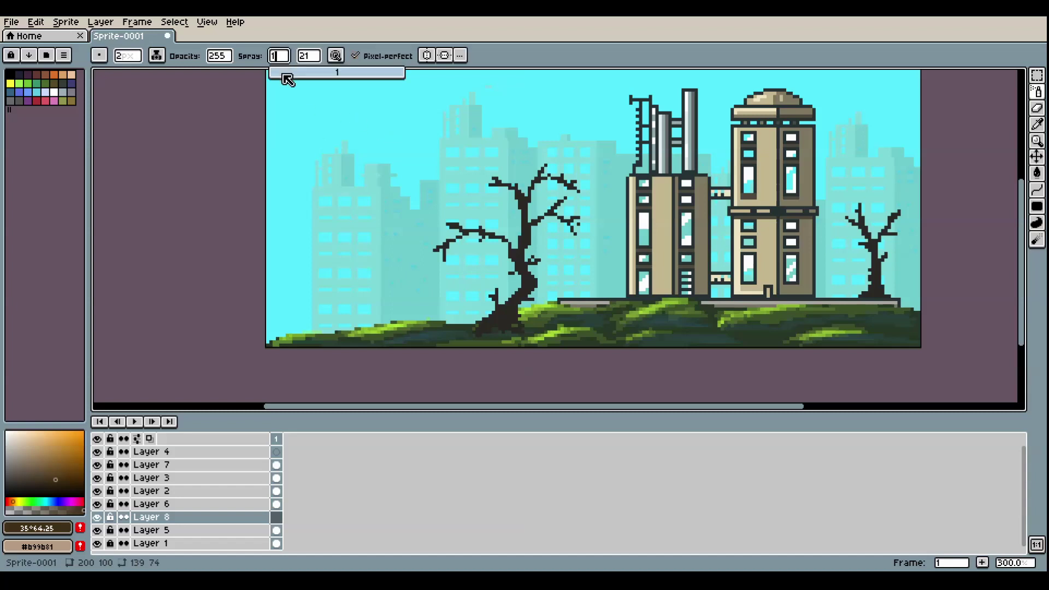
pyautogui.moveTo(349, 150); pyautogui.dragTo(347, 172)
pyautogui.hotkey('ctrl', 'z')
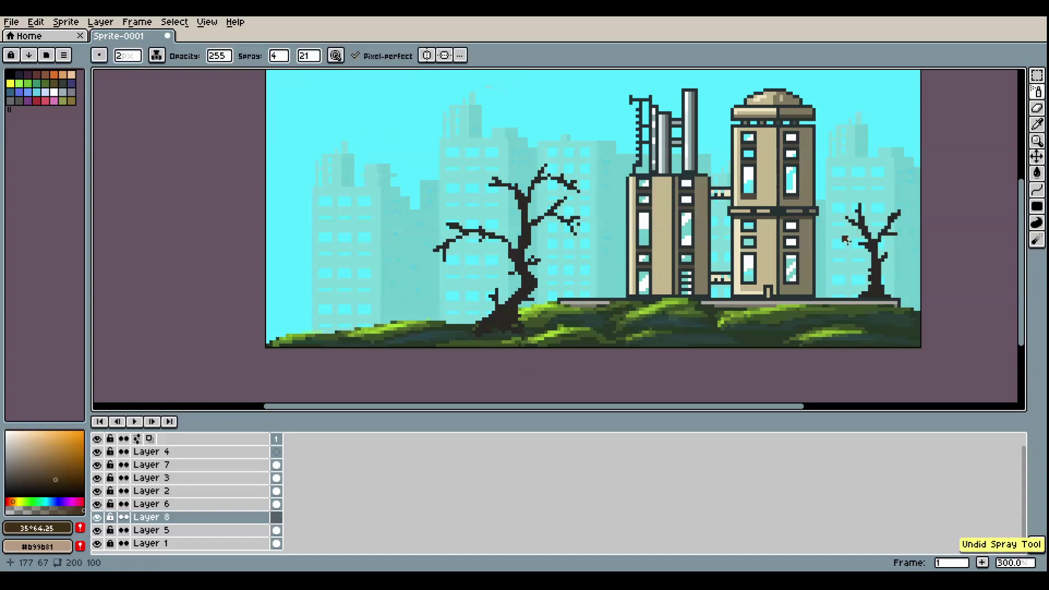
pyautogui.click(59, 477)
pyautogui.moveTo(850, 243)
pyautogui.mouseDown()
pyautogui.moveTo(849, 215)
pyautogui.moveTo(886, 241)
pyautogui.moveTo(903, 233)
pyautogui.moveTo(886, 211)
pyautogui.mouseUp()
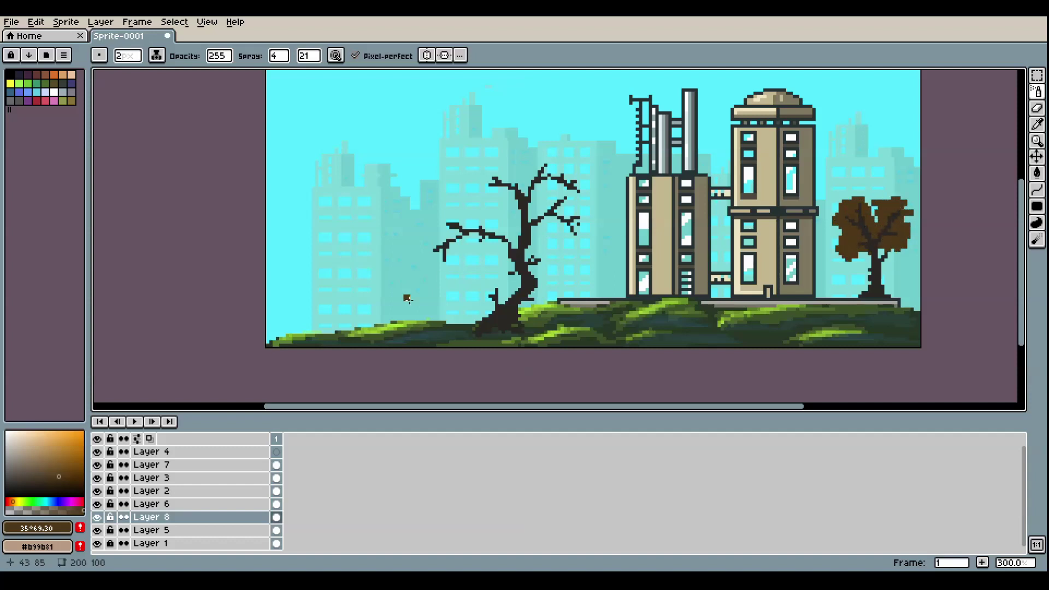
# On a new layer above Layer 3, spray clumps of the same brown foliage over the large foreground tree's branches
pyautogui.click(96, 478)
pyautogui.click(97, 478)
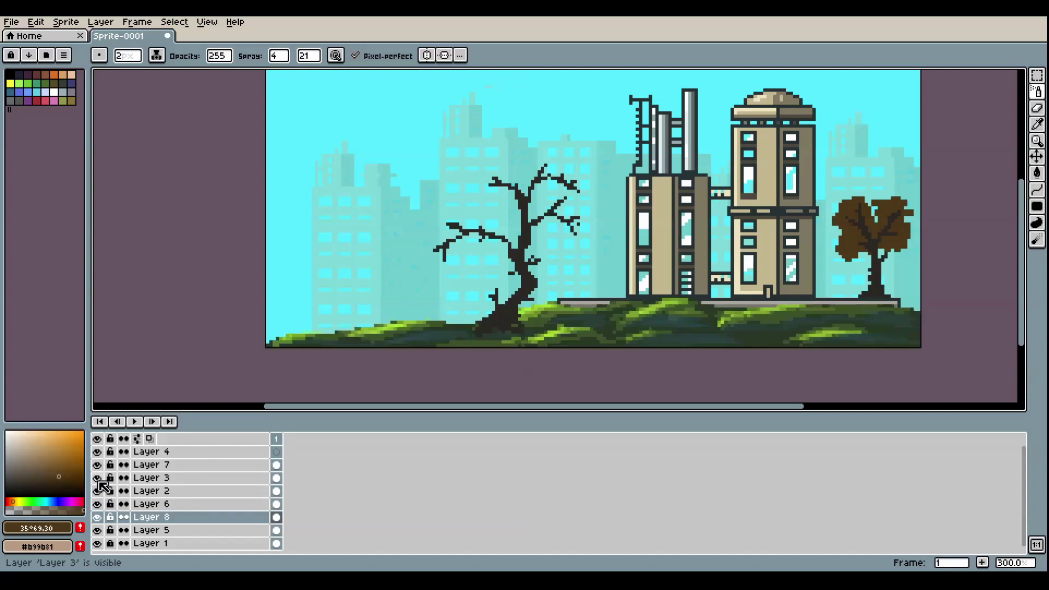
pyautogui.click(97, 465)
pyautogui.click(97, 465)
pyautogui.click(97, 477)
pyautogui.click(97, 478)
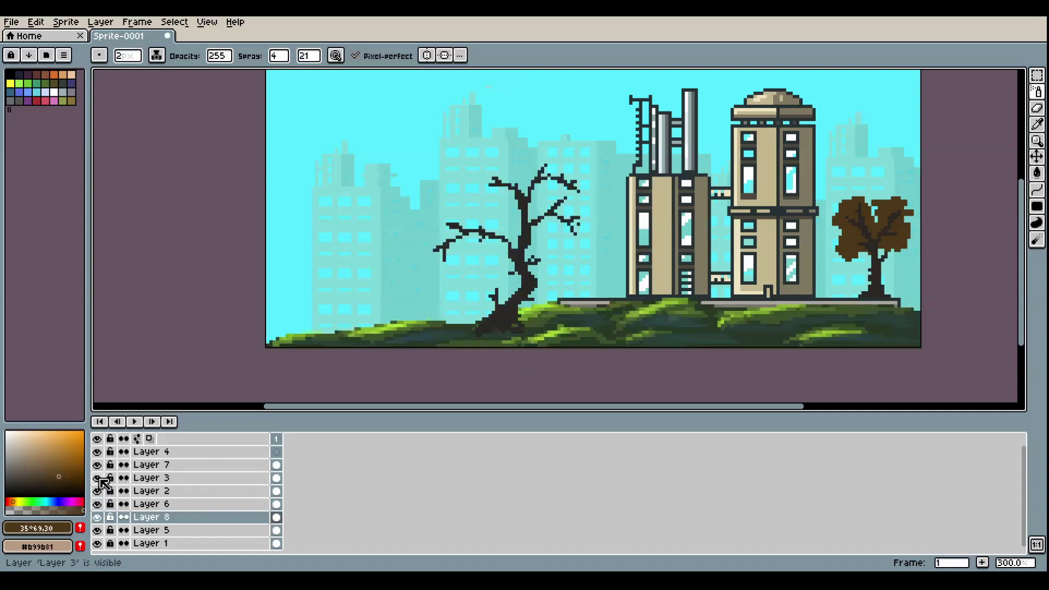
pyautogui.rightClick(162, 479)
pyautogui.click(207, 460)
pyautogui.moveTo(487, 241)
pyautogui.mouseDown()
pyautogui.moveTo(442, 264)
pyautogui.moveTo(457, 227)
pyautogui.moveTo(478, 226)
pyautogui.moveTo(500, 196)
pyautogui.moveTo(559, 174)
pyautogui.moveTo(581, 234)
pyautogui.mouseUp()
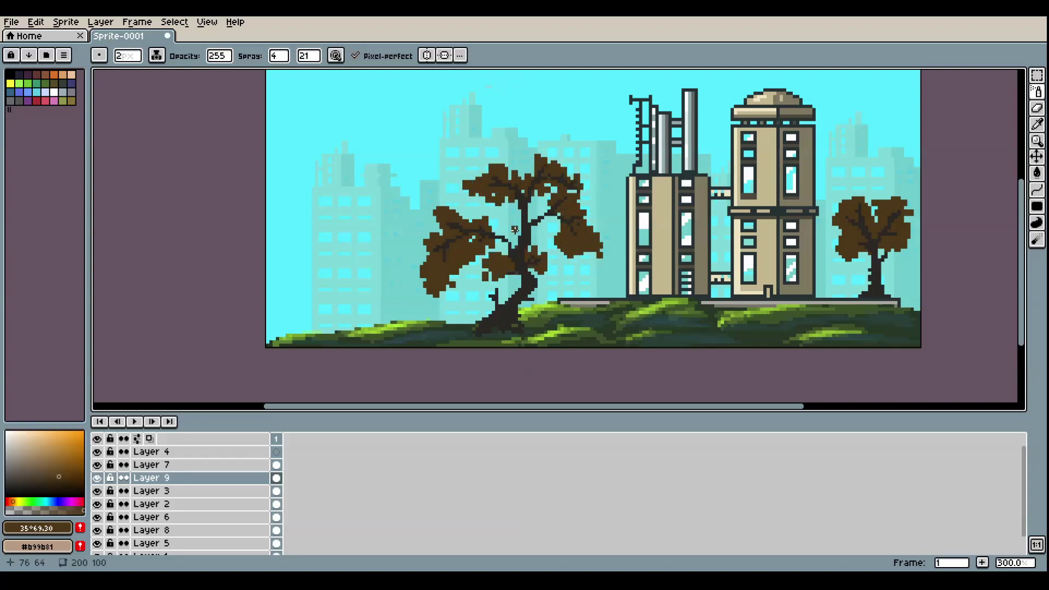
pyautogui.moveTo(515, 229); pyautogui.dragTo(535, 220)
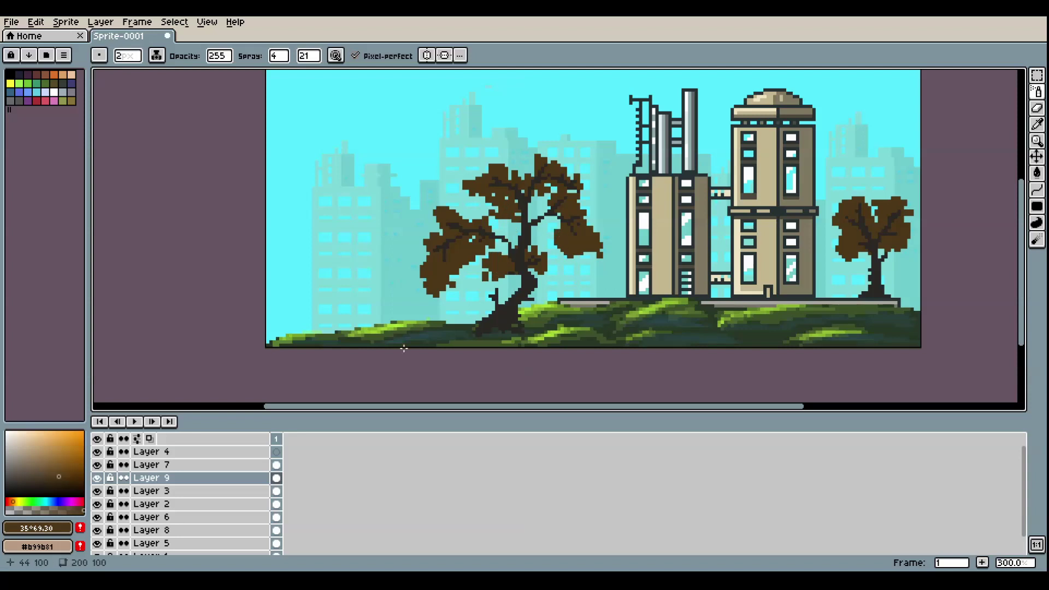
# Select the large tree's brown foliage on its layer with the Magic Wand tool
pyautogui.click(1036, 75)
pyautogui.click(1019, 75)
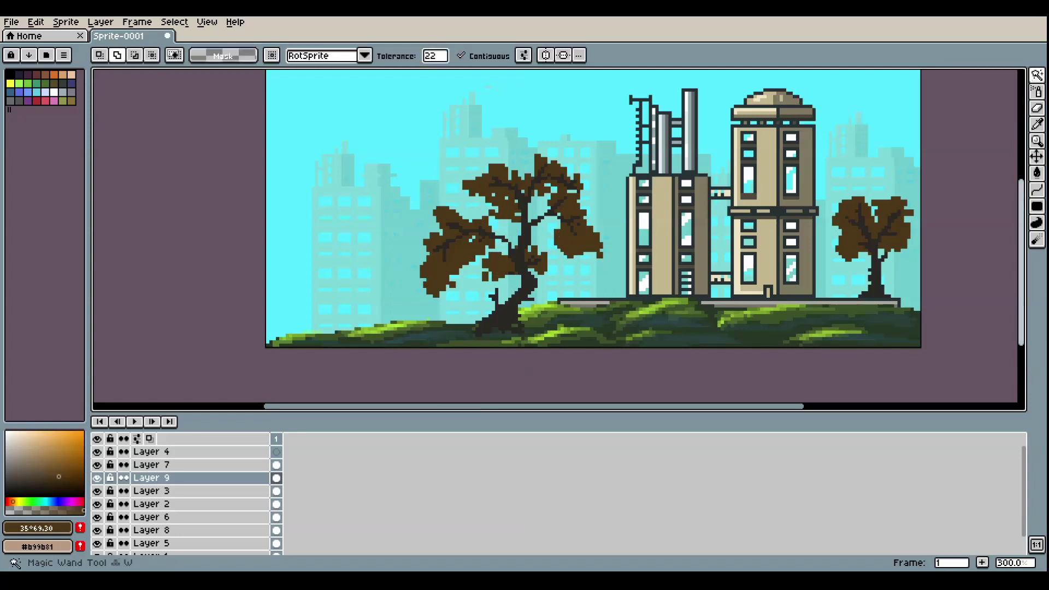
pyautogui.click(462, 267)
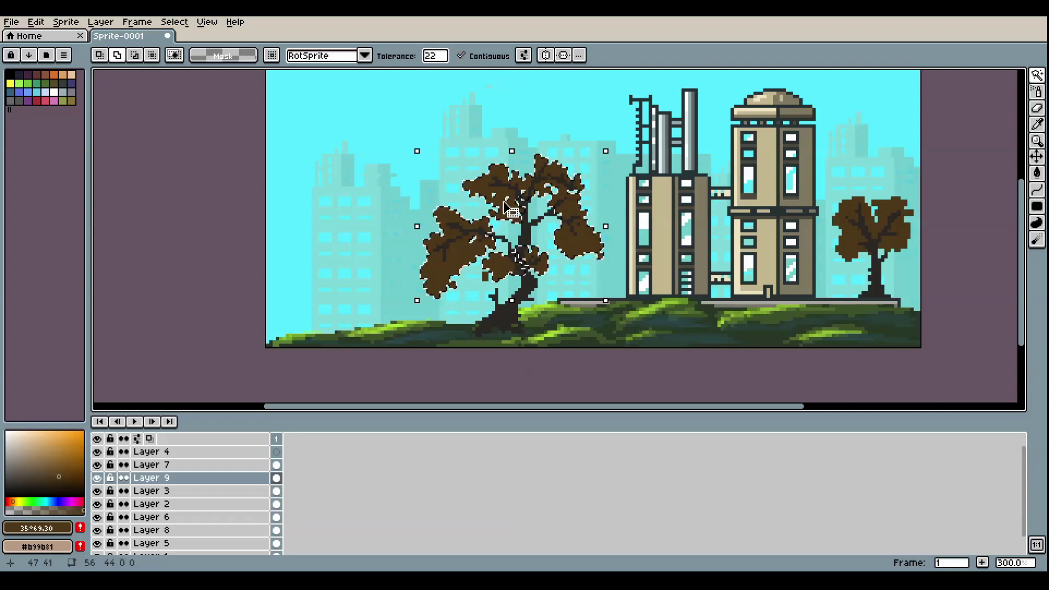
# On a new layer above Layer 7, spray orange highlights (hue 35°, saturation 74, value 86) inside the foliage selection at 3 px and opacity 47
pyautogui.click(63, 439)
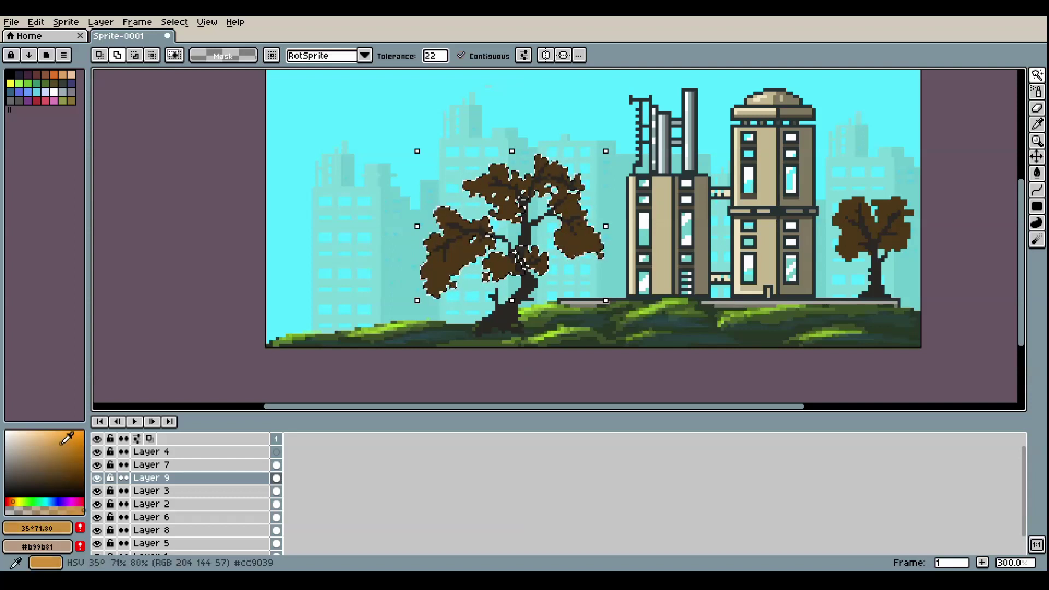
pyautogui.click(158, 465)
pyautogui.rightClick(159, 466)
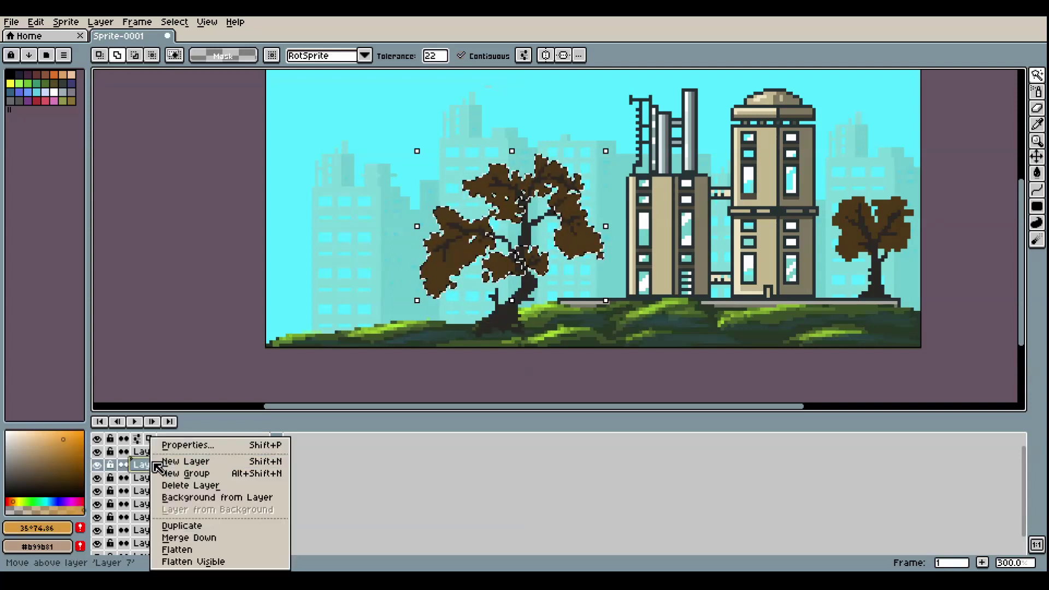
pyautogui.click(175, 459)
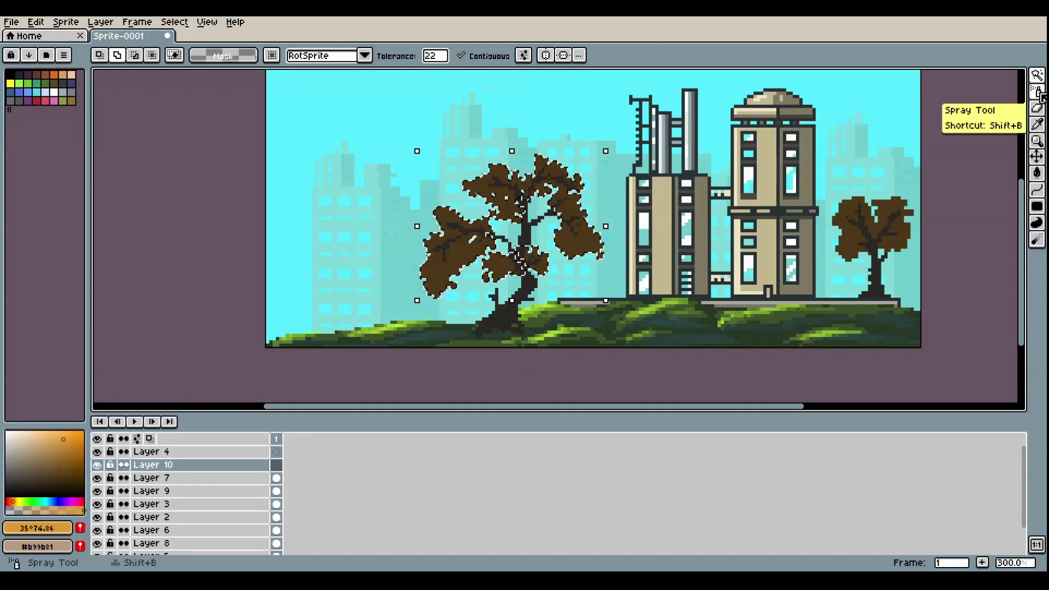
pyautogui.click(1037, 92)
pyautogui.click(127, 55)
pyautogui.click(220, 56)
pyautogui.moveTo(262, 73); pyautogui.dragTo(232, 74)
pyautogui.click(445, 218)
pyautogui.hotkey('ctrl', 'z')
pyautogui.click(447, 215)
pyautogui.moveTo(446, 216); pyautogui.dragTo(453, 226)
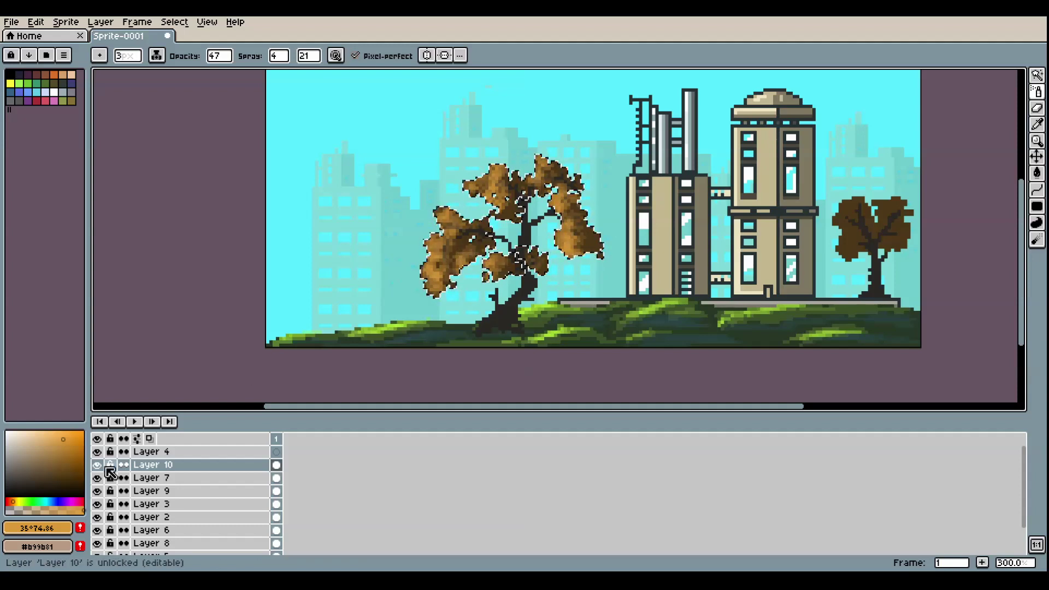
# Spray green tints (hue 91°, saturation 47, value 60) at opacity 15 over the inner parts of the large tree's foliage
pyautogui.click(25, 501)
pyautogui.click(52, 450)
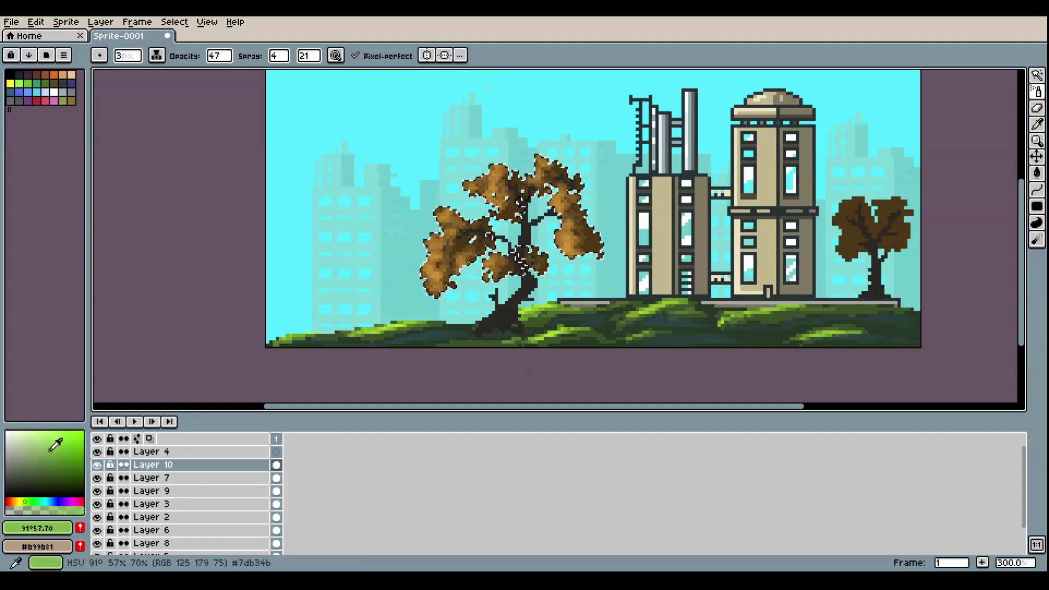
pyautogui.click(43, 457)
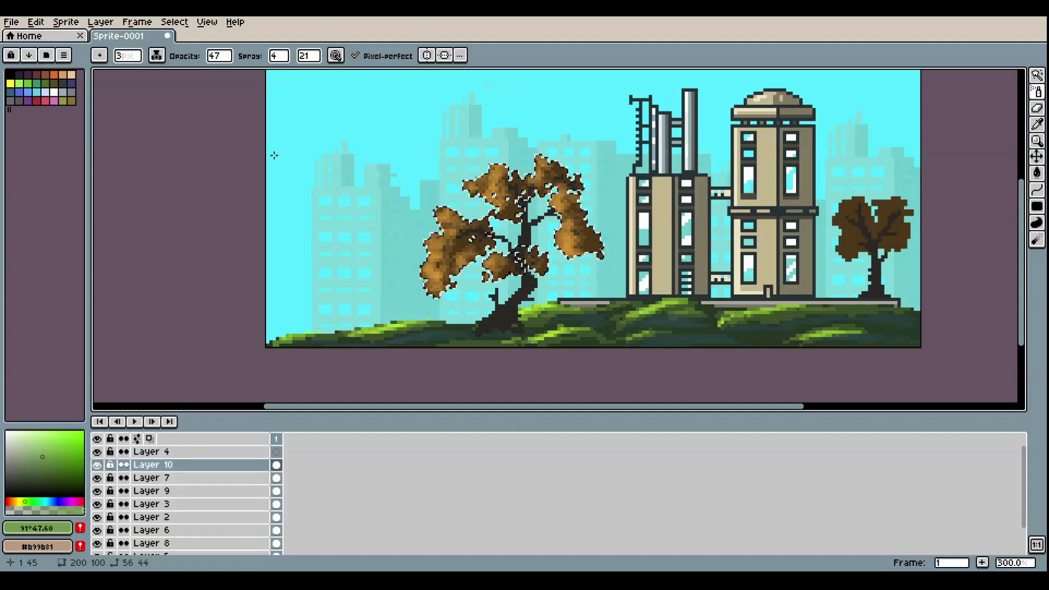
pyautogui.click(238, 59)
pyautogui.moveTo(232, 71); pyautogui.dragTo(217, 71)
pyautogui.moveTo(507, 198); pyautogui.dragTo(507, 195)
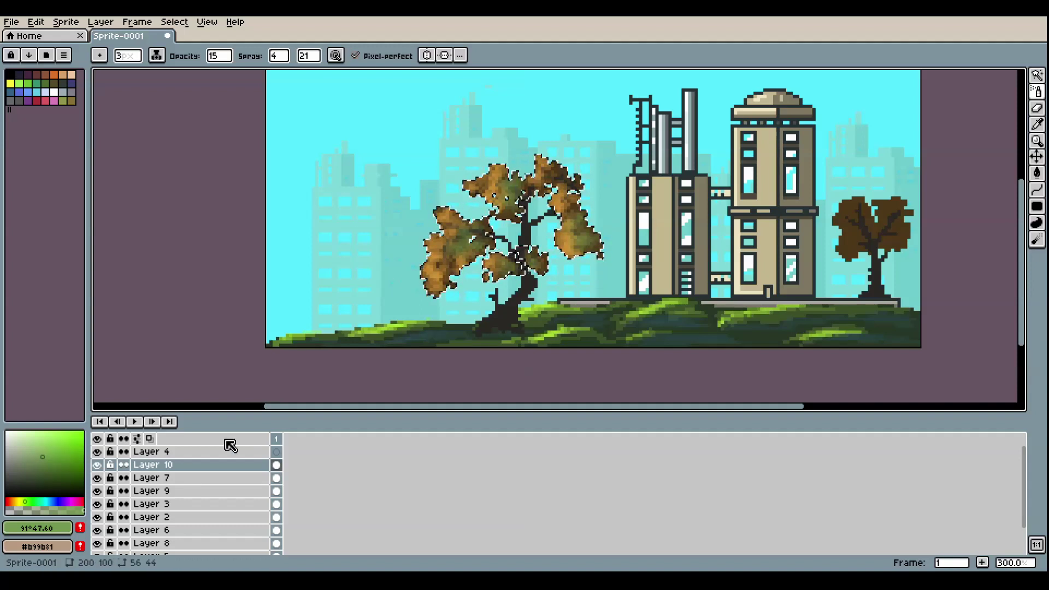
# Clear the selection and select the small tree's brown foliage on Layer 8 with the Magic Wand tool
pyautogui.click(97, 530)
pyautogui.click(97, 530)
pyautogui.click(97, 541)
pyautogui.click(97, 541)
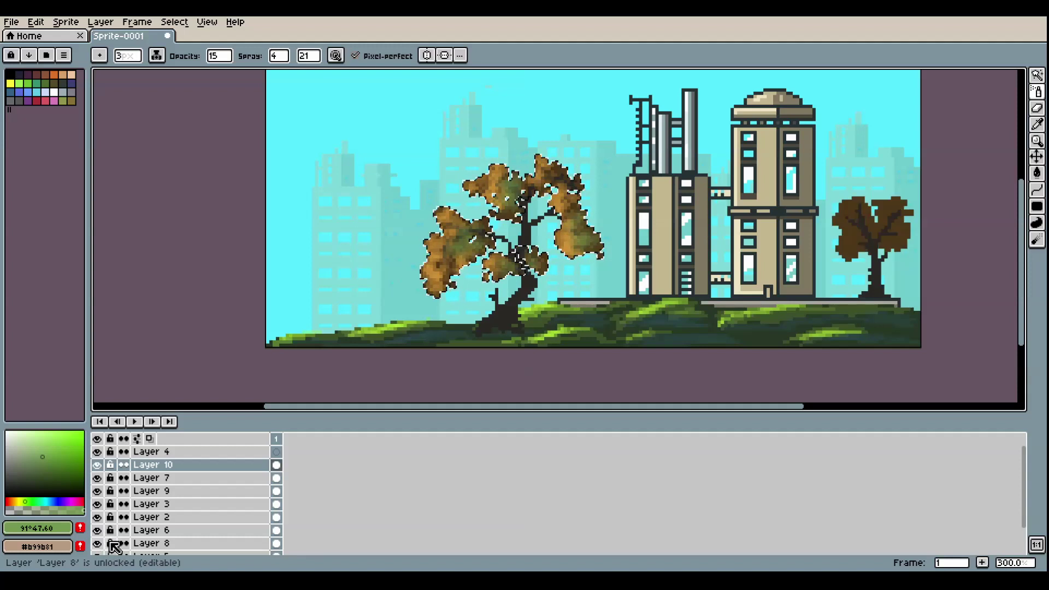
pyautogui.click(141, 543)
pyautogui.hotkey('ctrl', 'd')
pyautogui.click(1038, 77)
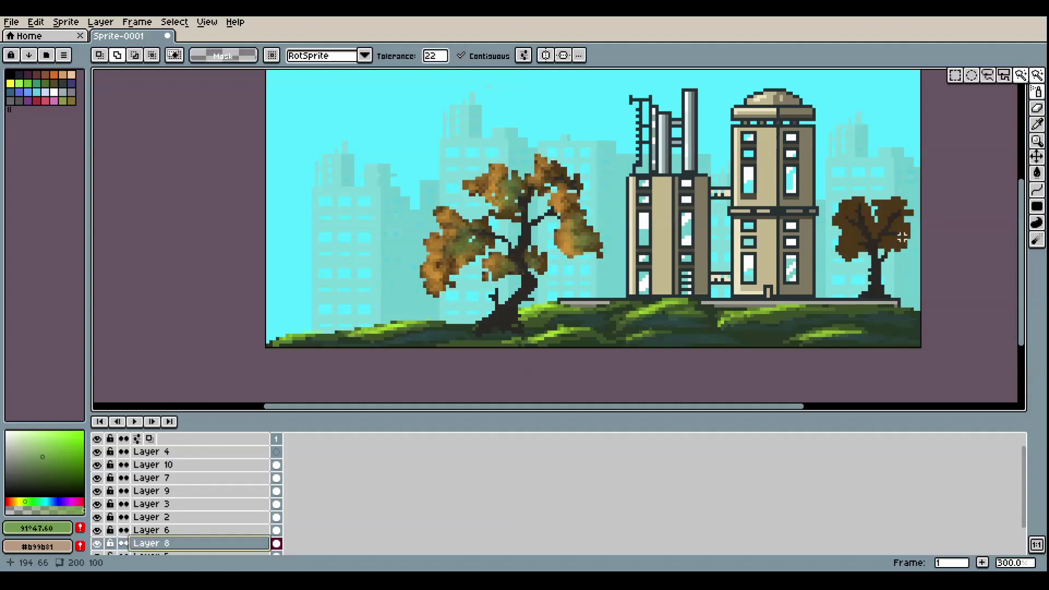
# On a new layer above Layer 2, spray golden highlights (hue 40°, saturation 91, value 71) at opacity 15 on the small tree's selected foliage
pyautogui.click(97, 517)
pyautogui.click(97, 517)
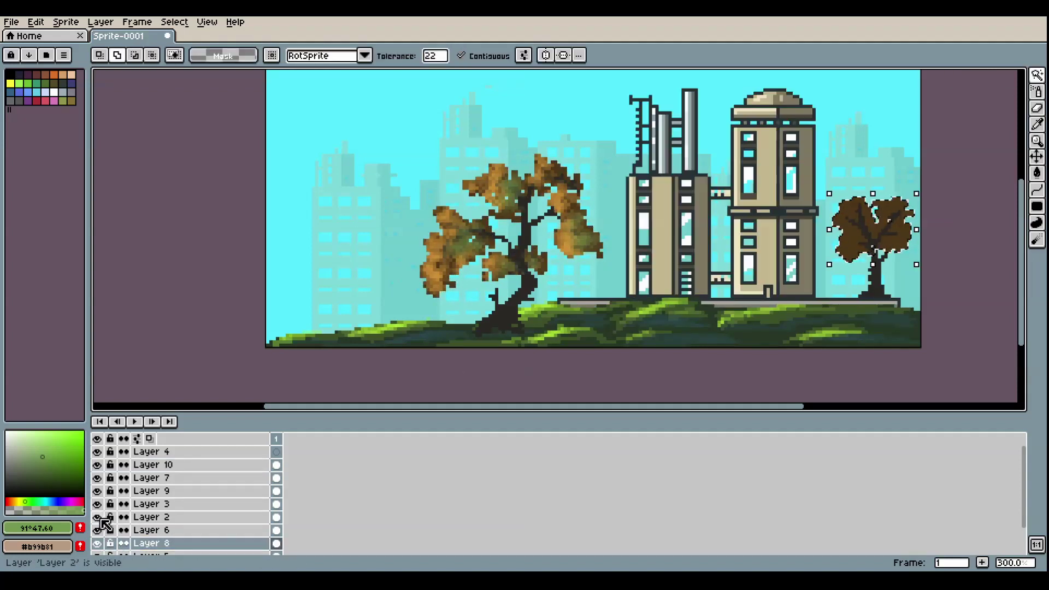
pyautogui.rightClick(144, 519)
pyautogui.click(164, 463)
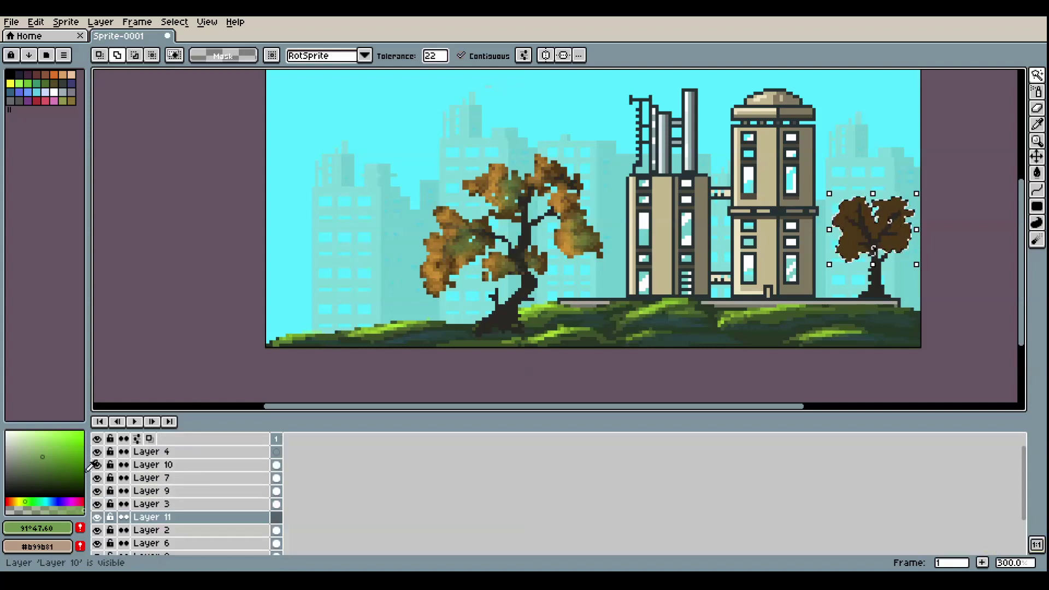
pyautogui.click(14, 501)
pyautogui.click(81, 444)
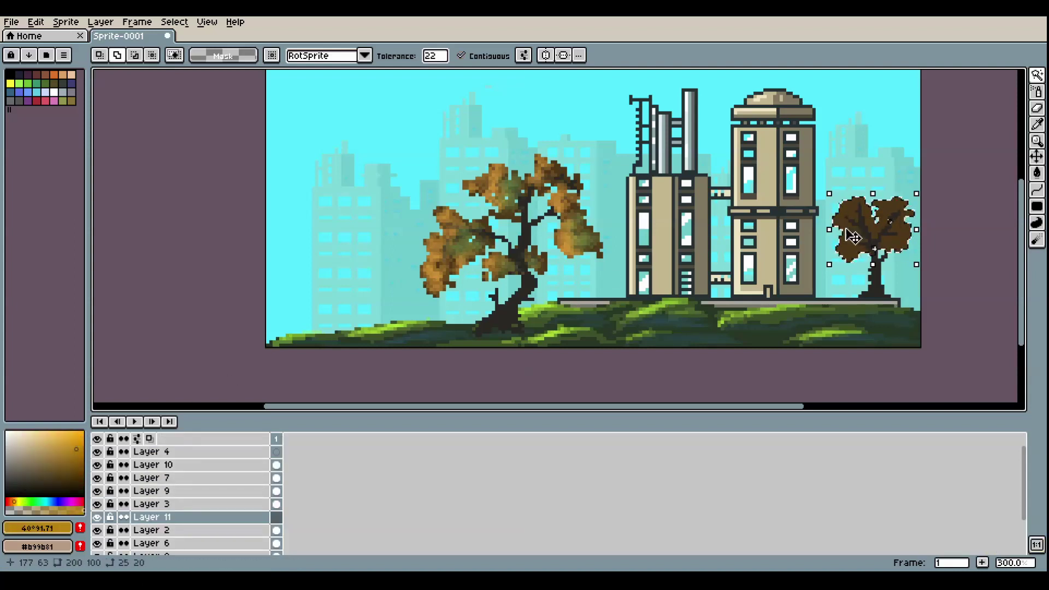
pyautogui.click(1035, 109)
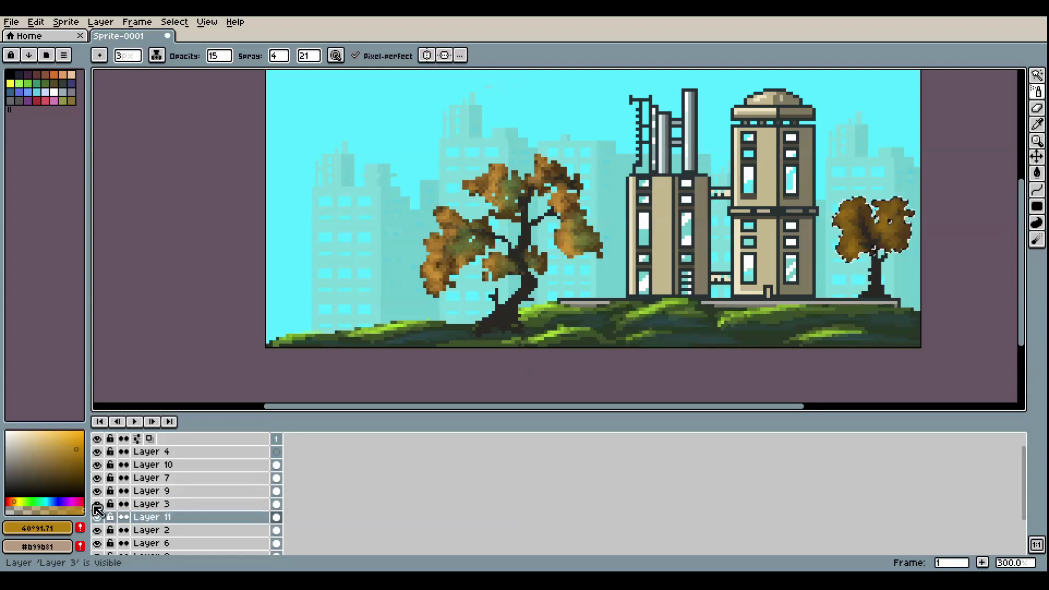
# Spray dark green shading (hue 96°, saturation 57, value 35) over the middle of the small tree's foliage
pyautogui.click(26, 501)
pyautogui.click(50, 474)
pyautogui.moveTo(858, 226)
pyautogui.mouseDown()
pyautogui.moveTo(854, 251)
pyautogui.moveTo(889, 221)
pyautogui.moveTo(874, 249)
pyautogui.moveTo(899, 209)
pyautogui.moveTo(873, 250)
pyautogui.mouseUp()
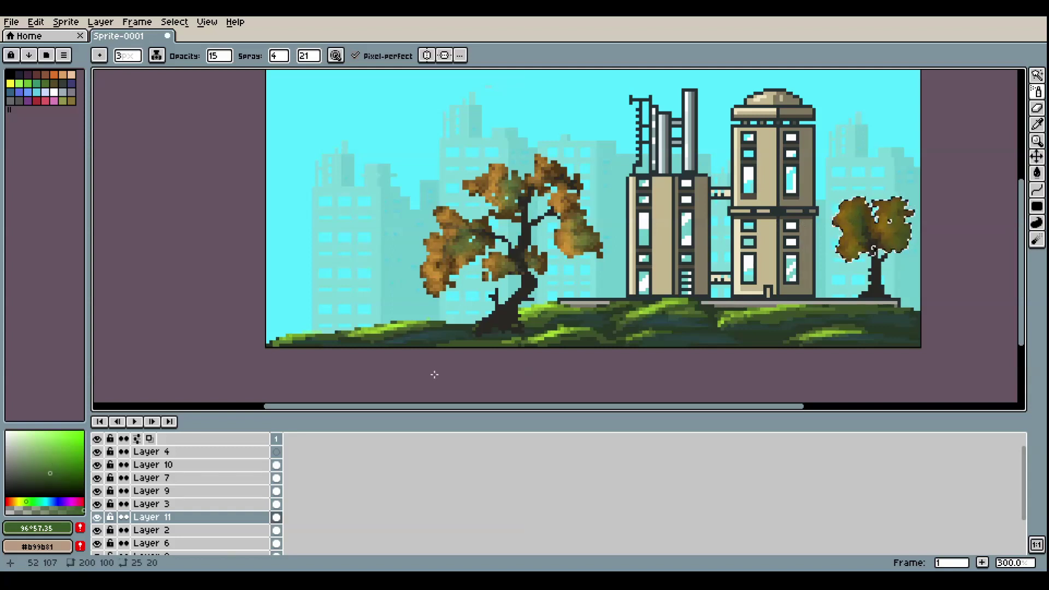
# On a new layer above Layer 4, draw 1 px orange leaf highlights (hue 35°, saturation 83, value 90) at opacity 255 on both deselected trees
pyautogui.click(12, 502)
pyautogui.click(70, 438)
pyautogui.moveTo(68, 440); pyautogui.dragTo(70, 437)
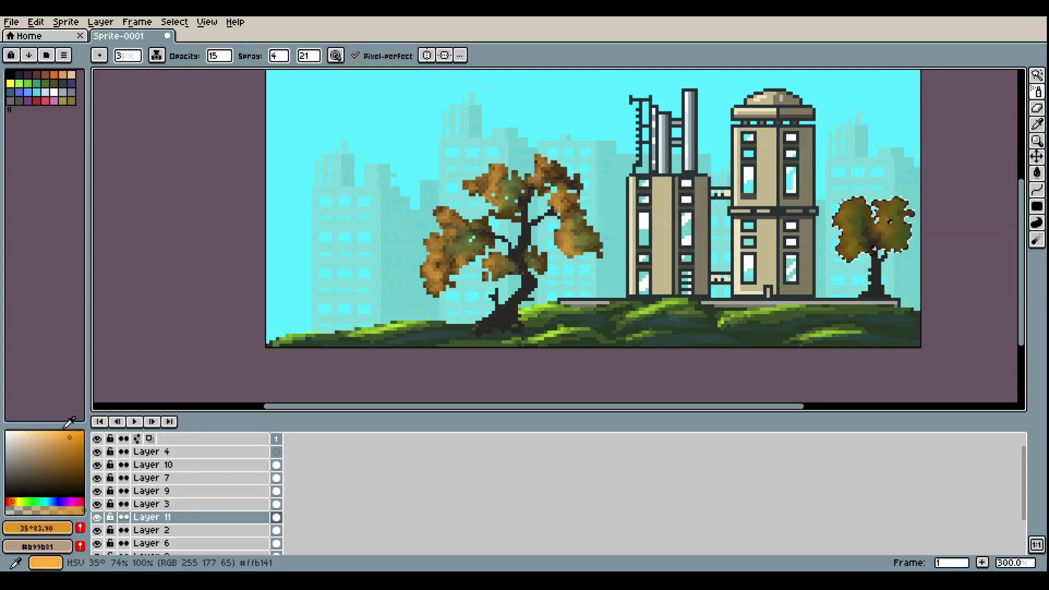
pyautogui.hotkey('ctrl', 'd')
pyautogui.click(1004, 92)
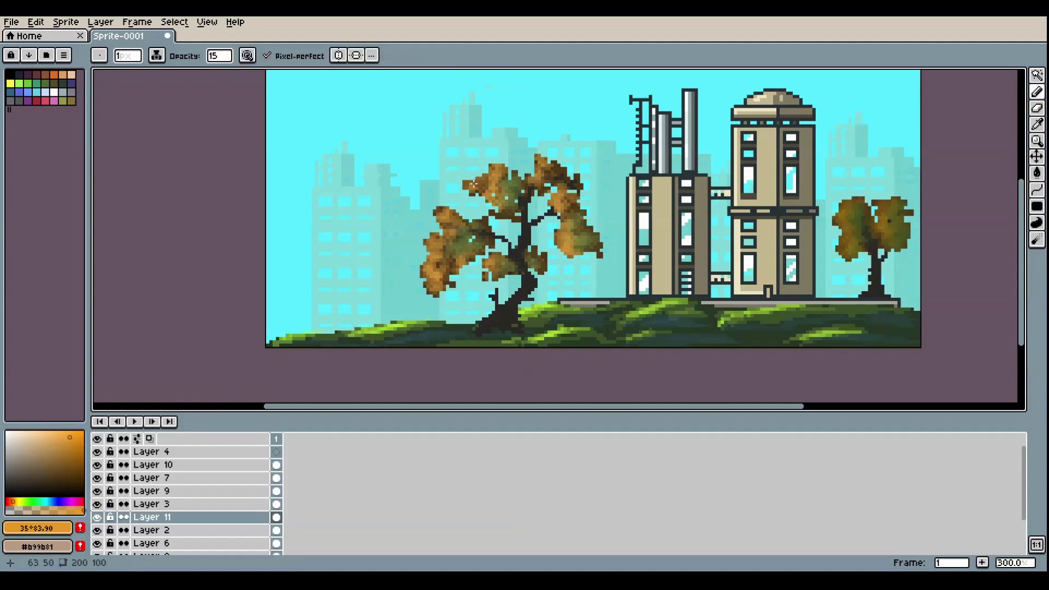
pyautogui.moveTo(221, 56); pyautogui.dragTo(383, 87)
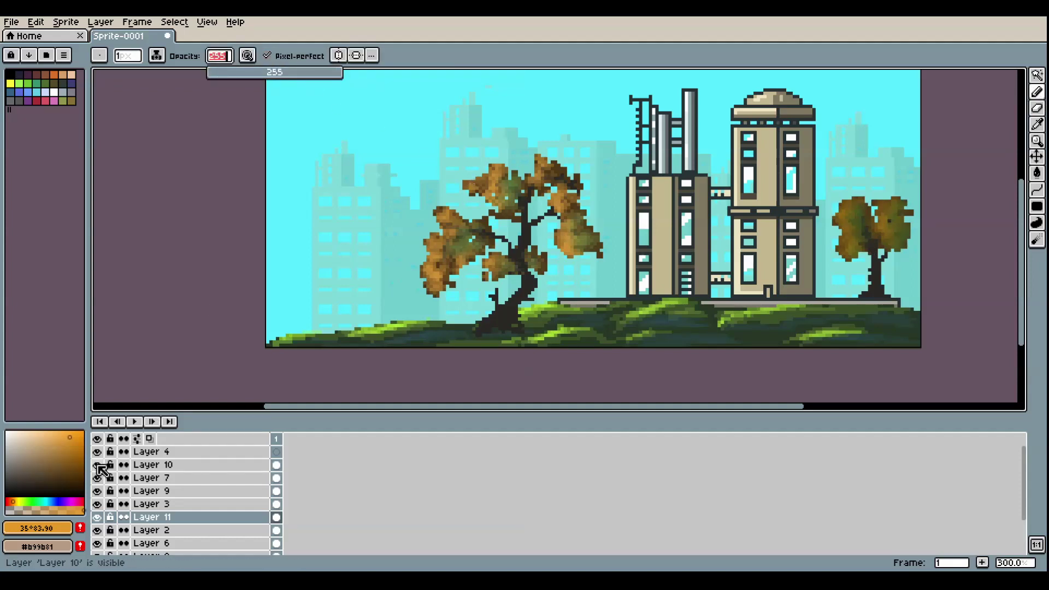
pyautogui.click(153, 451)
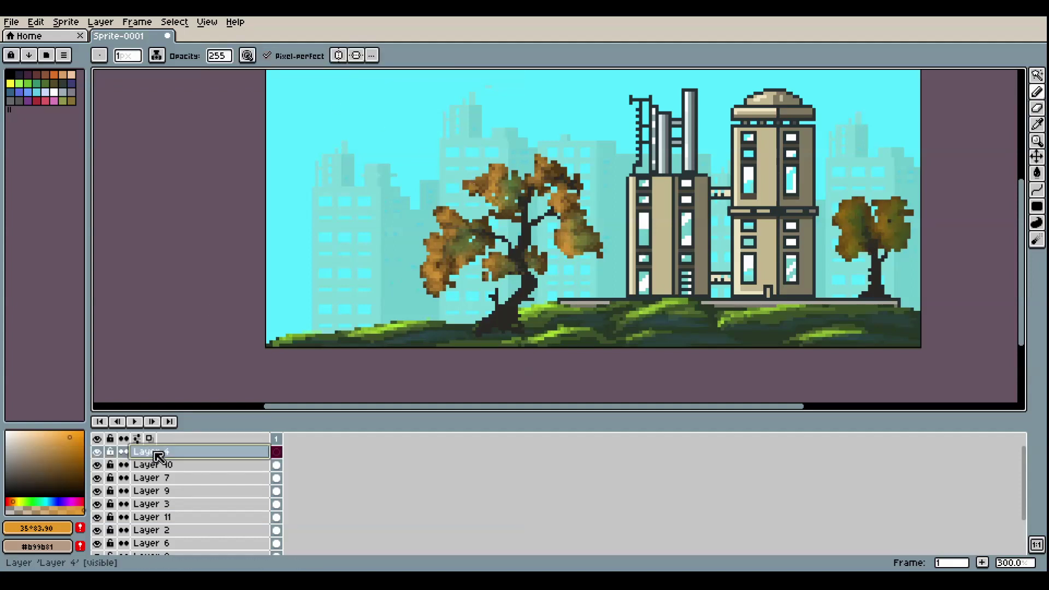
pyautogui.hotkey('shift', 'n')
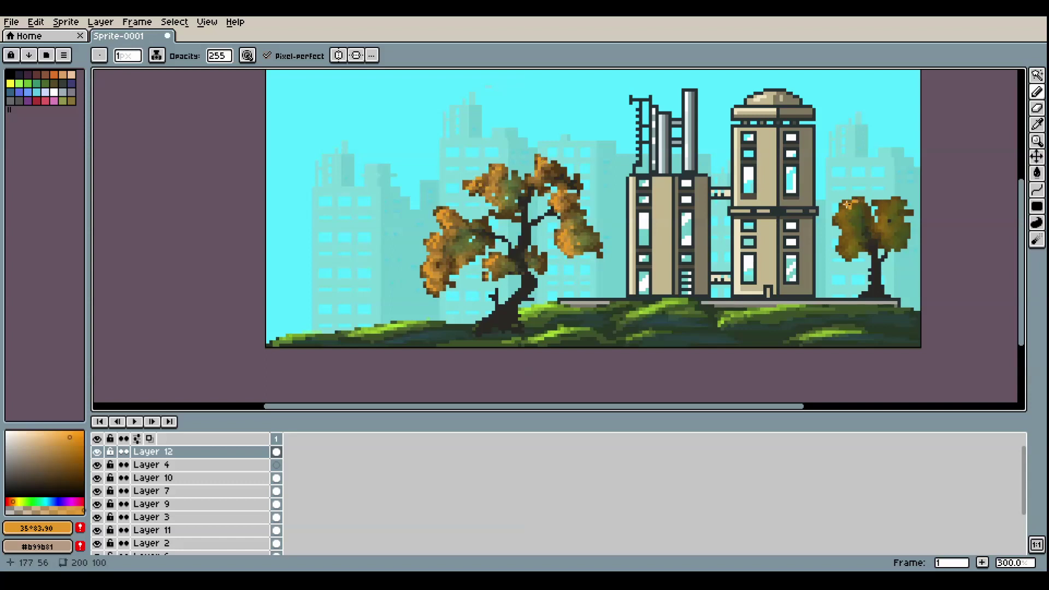
pyautogui.moveTo(844, 222); pyautogui.dragTo(841, 242)
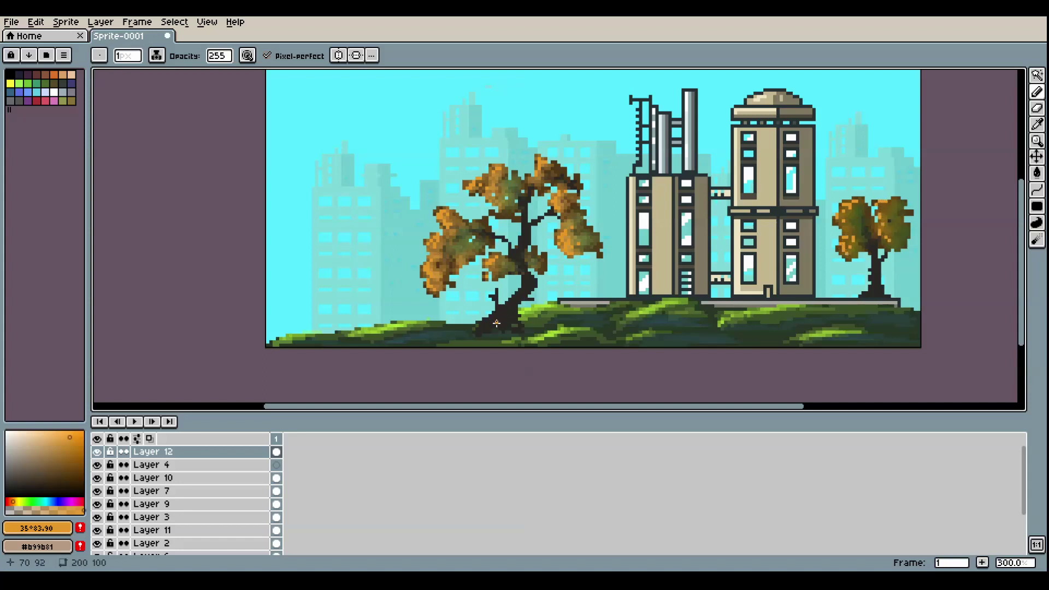
# Select the large tree's dark trunk on Layer 7 with the Magic Wand tool
pyautogui.click(150, 491)
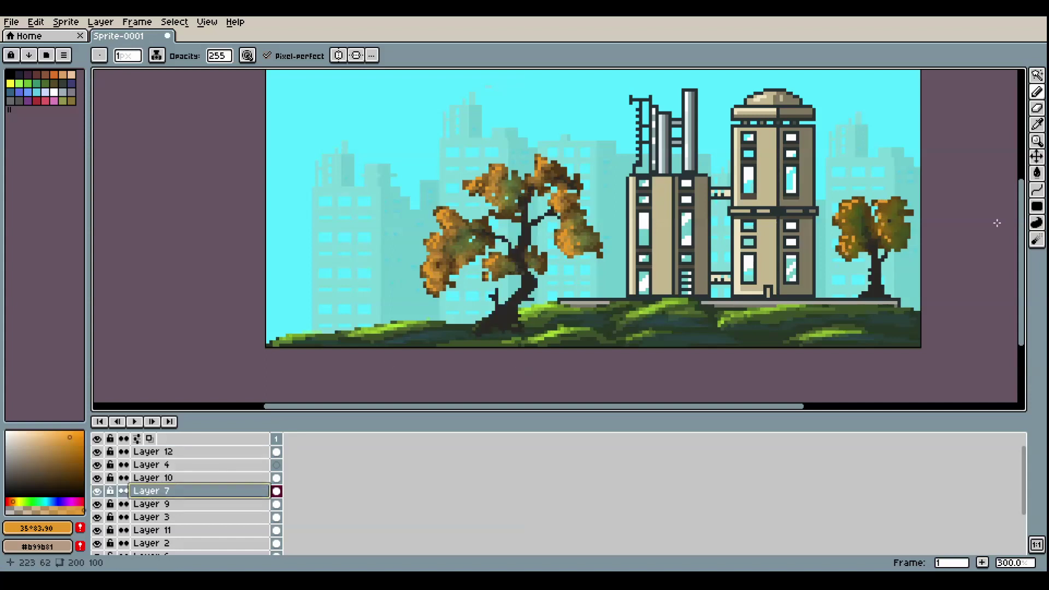
pyautogui.click(1037, 75)
pyautogui.click(513, 327)
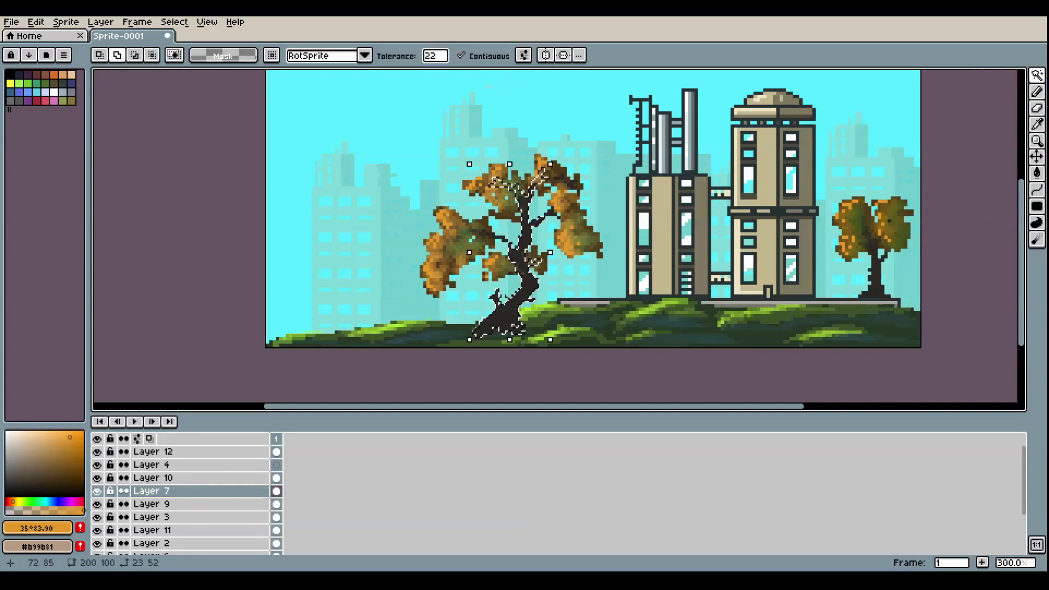
# Shade the selected trunk with 1 px light brown strokes (hue 35°, saturation 40, value 61) at opacities of 26 and 52
pyautogui.moveTo(27, 471); pyautogui.dragTo(37, 456)
pyautogui.click(1036, 222)
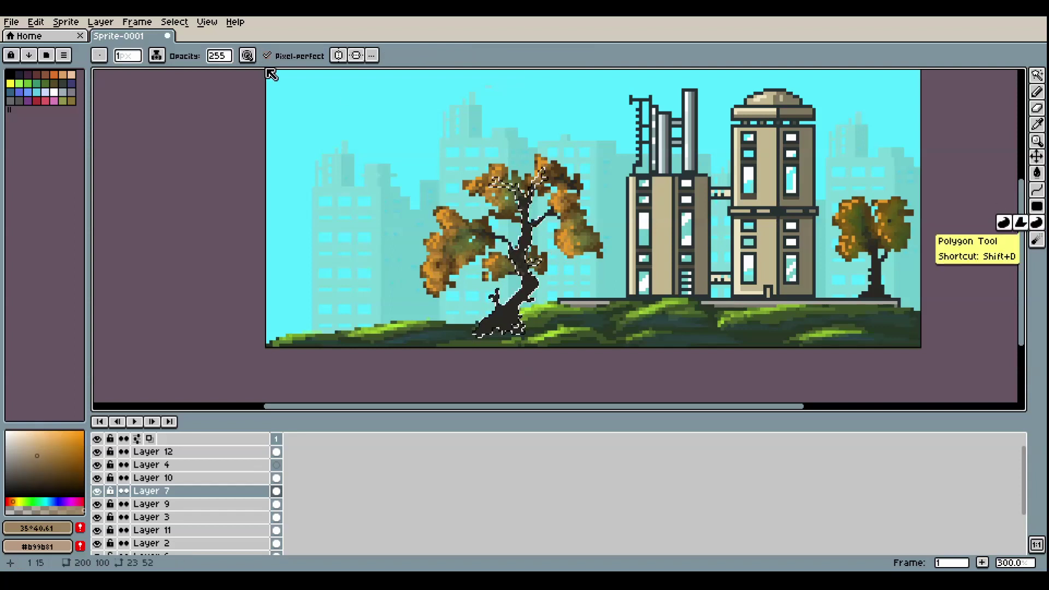
pyautogui.moveTo(223, 55); pyautogui.dragTo(222, 79)
pyautogui.moveTo(499, 316); pyautogui.dragTo(486, 323)
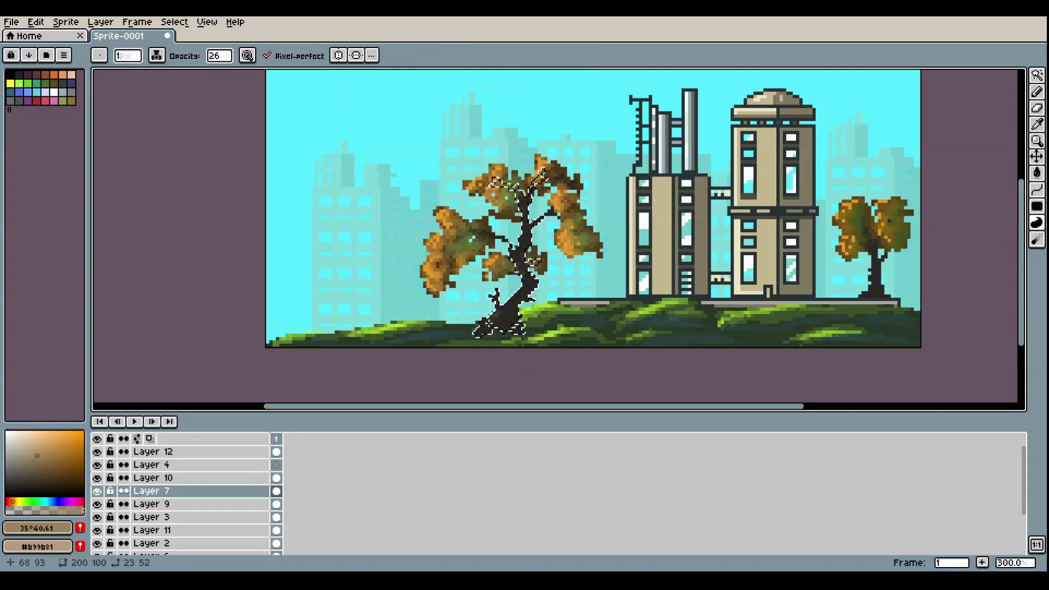
pyautogui.click(226, 57)
pyautogui.click(236, 72)
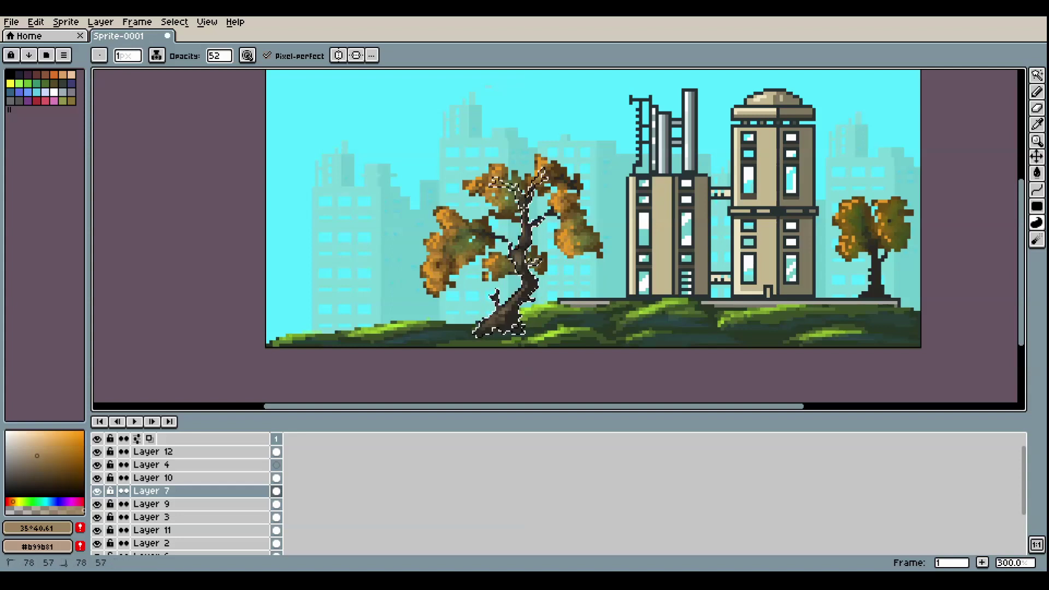
# Shade the selected large trunk's right edge with 1 px teal strokes (hue 187°, saturation 76, value 85) at opacity 84, and deselect it
pyautogui.click(46, 502)
pyautogui.click(45, 465)
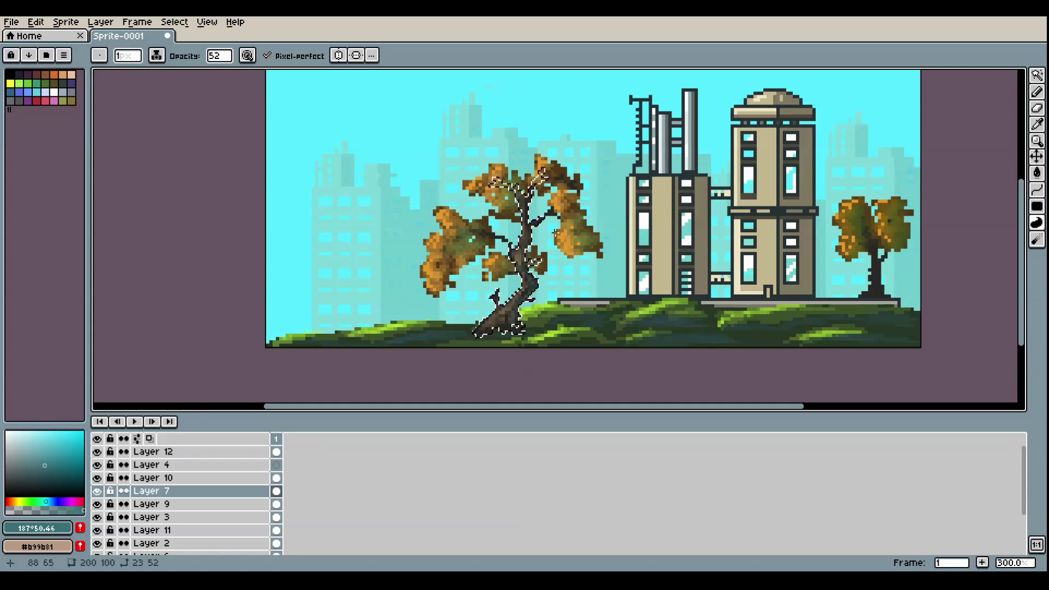
pyautogui.click(64, 440)
pyautogui.click(219, 55)
pyautogui.click(252, 73)
pyautogui.moveTo(536, 281); pyautogui.dragTo(529, 293)
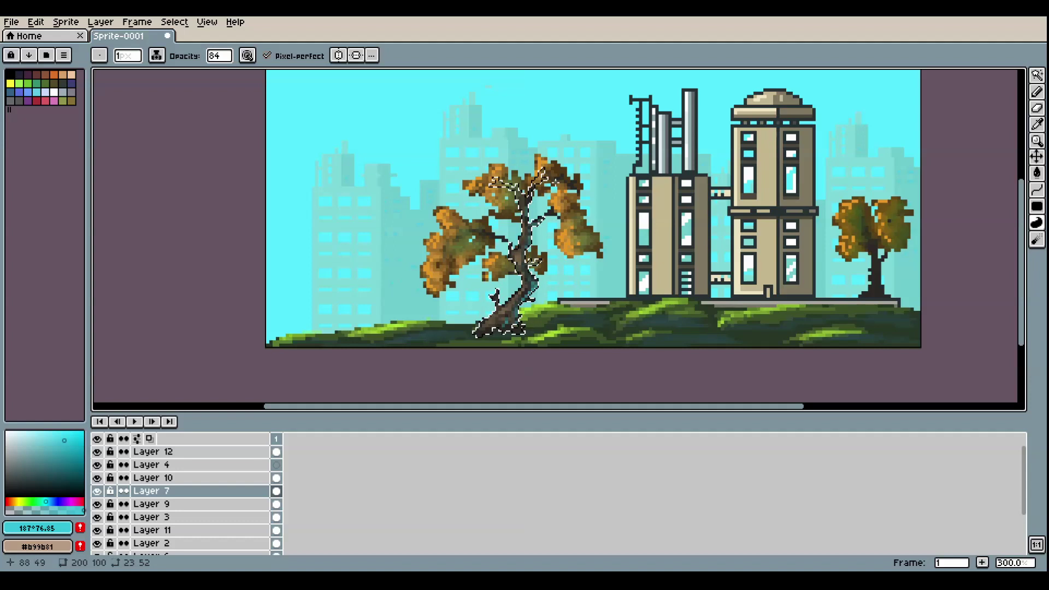
pyautogui.hotkey('ctrl', 'd')
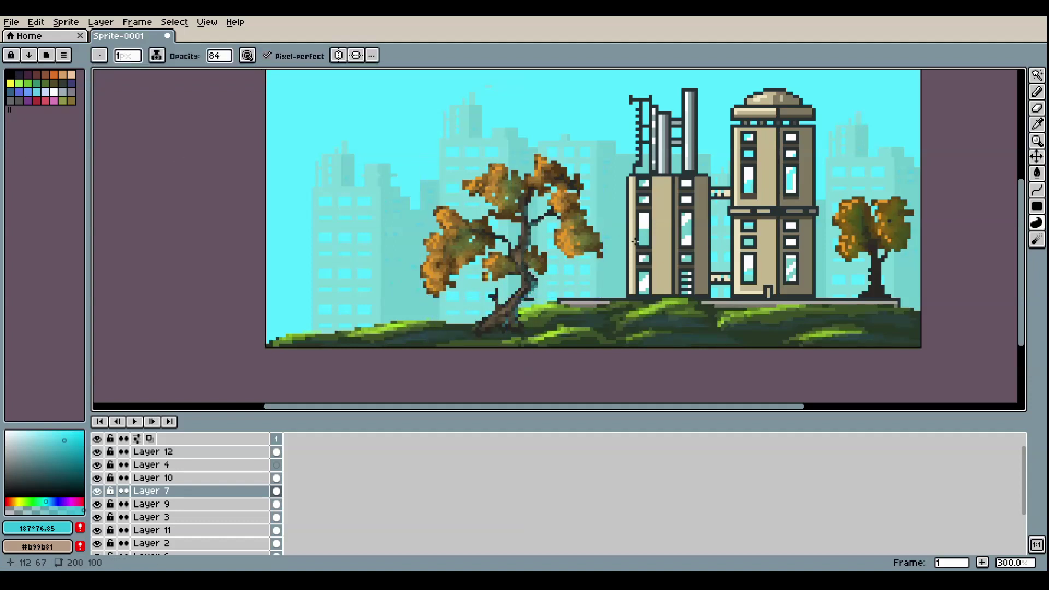
# Lighten the left side of the small tree's trunk with 1 px brown strokes (hue 45°, saturation 53, value 48) at opacity 84
pyautogui.moveTo(770, 256); pyautogui.dragTo(477, 267)
pyautogui.scroll(2, 477, 267)
pyautogui.moveTo(568, 281); pyautogui.dragTo(398, 281)
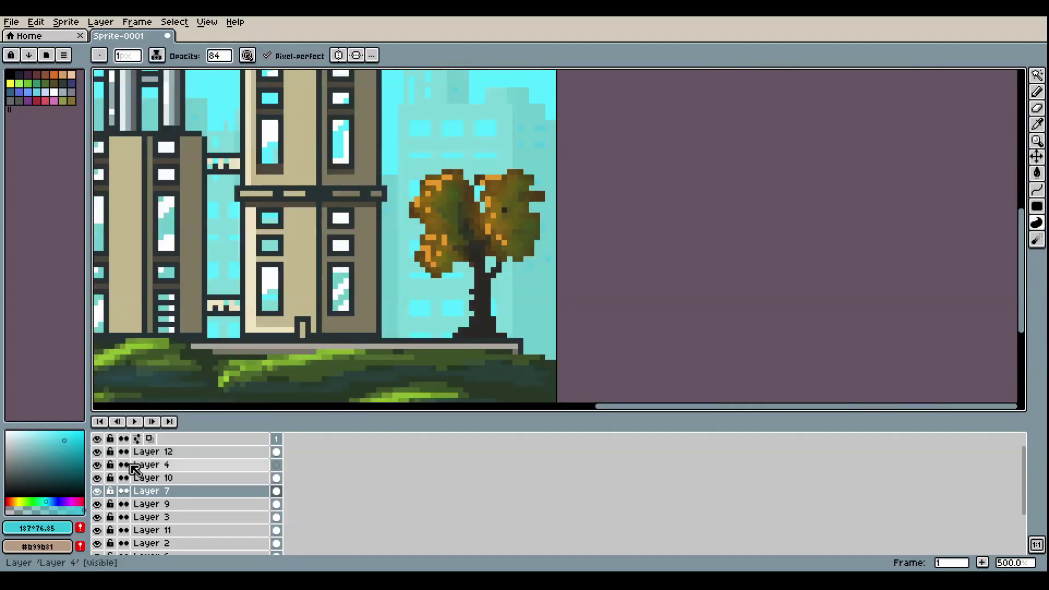
pyautogui.click(15, 502)
pyautogui.click(48, 460)
pyautogui.click(46, 465)
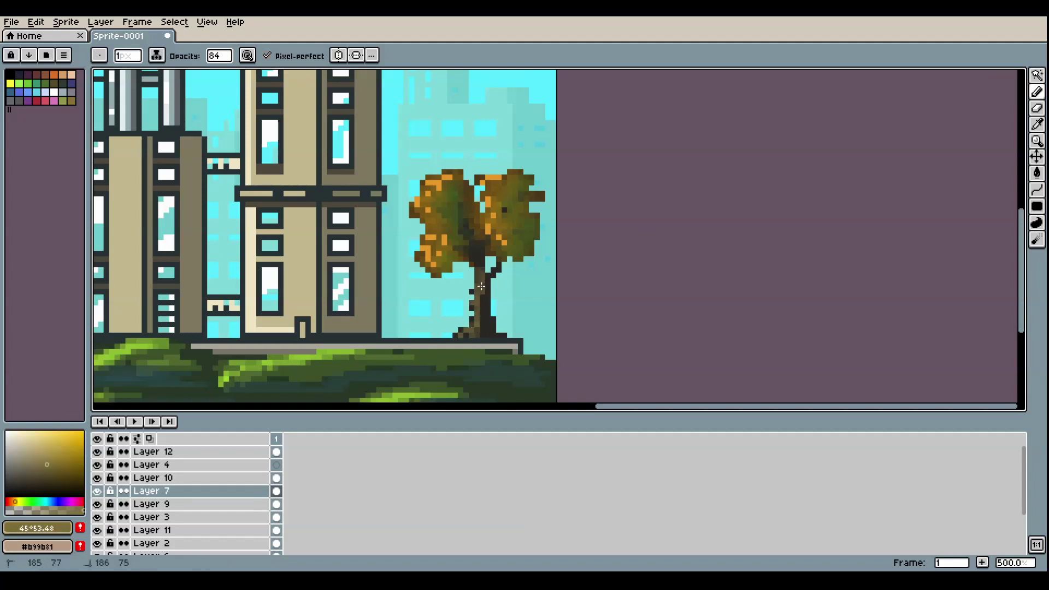
# Shade the right side and top of the small tree's trunk with 1 px teal strokes (hue 192°, saturation 59, value 58)
pyautogui.click(47, 502)
pyautogui.click(52, 458)
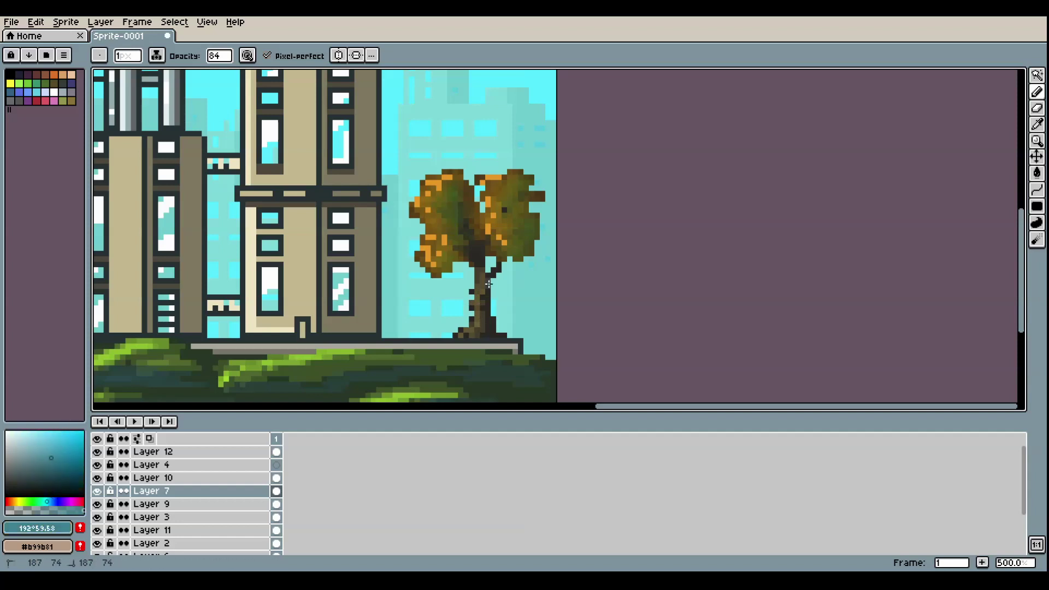
pyautogui.moveTo(481, 265)
pyautogui.mouseDown()
pyautogui.moveTo(481, 247)
pyautogui.moveTo(479, 256)
pyautogui.mouseUp()
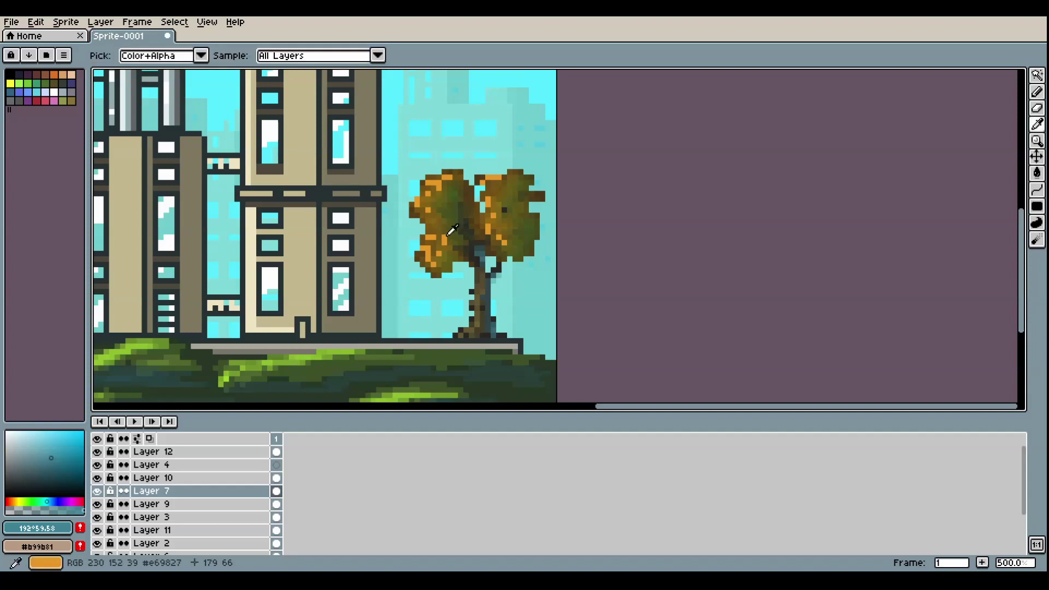
# Scatter fallen-leaf pixels on the grass beneath the small tree at opacity 171, using foliage colours #e69827 and #725d17 sampled from it
pyautogui.keyDown('alt'); pyautogui.click(485, 241); pyautogui.keyUp('alt')
pyautogui.hotkey('ctrl', 'z')
pyautogui.click(218, 57)
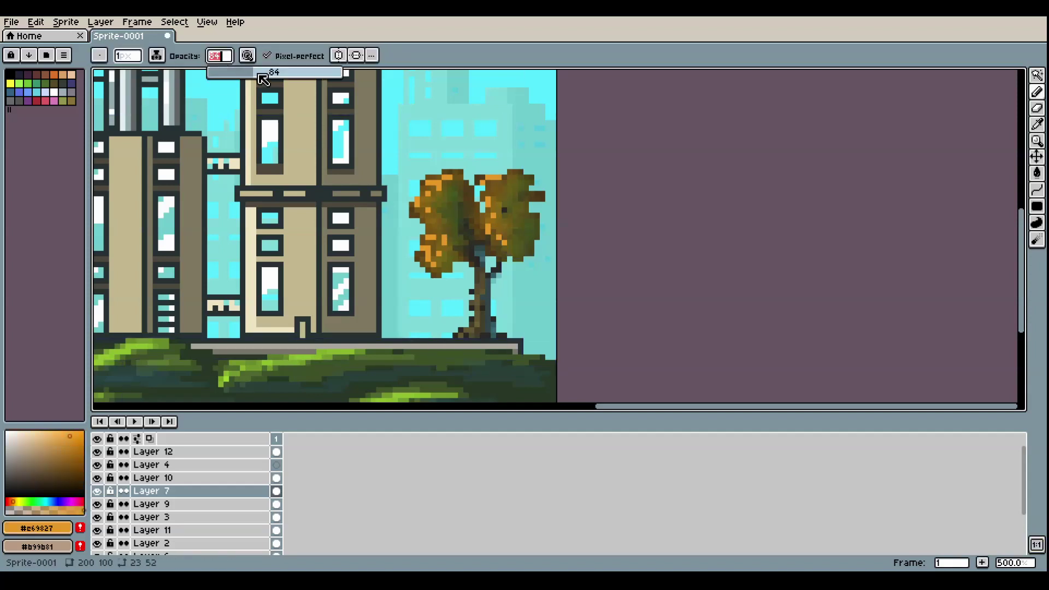
pyautogui.click(298, 77)
pyautogui.click(450, 352)
pyautogui.moveTo(439, 357); pyautogui.dragTo(434, 357)
pyautogui.keyDown('alt'); pyautogui.click(514, 241); pyautogui.keyUp('alt')
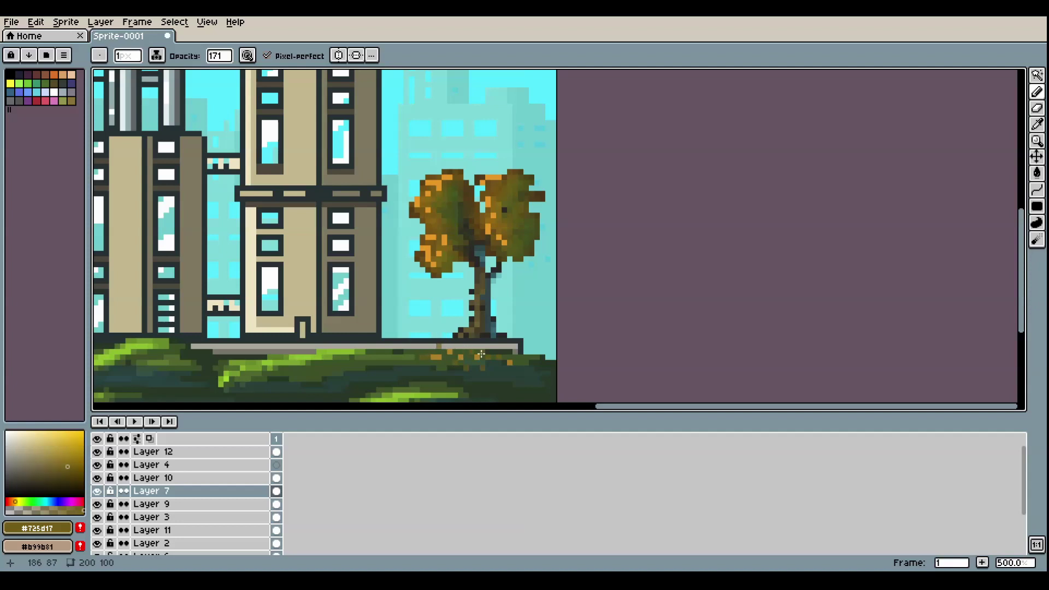
pyautogui.keyDown('alt'); pyautogui.click(509, 257); pyautogui.keyUp('alt')
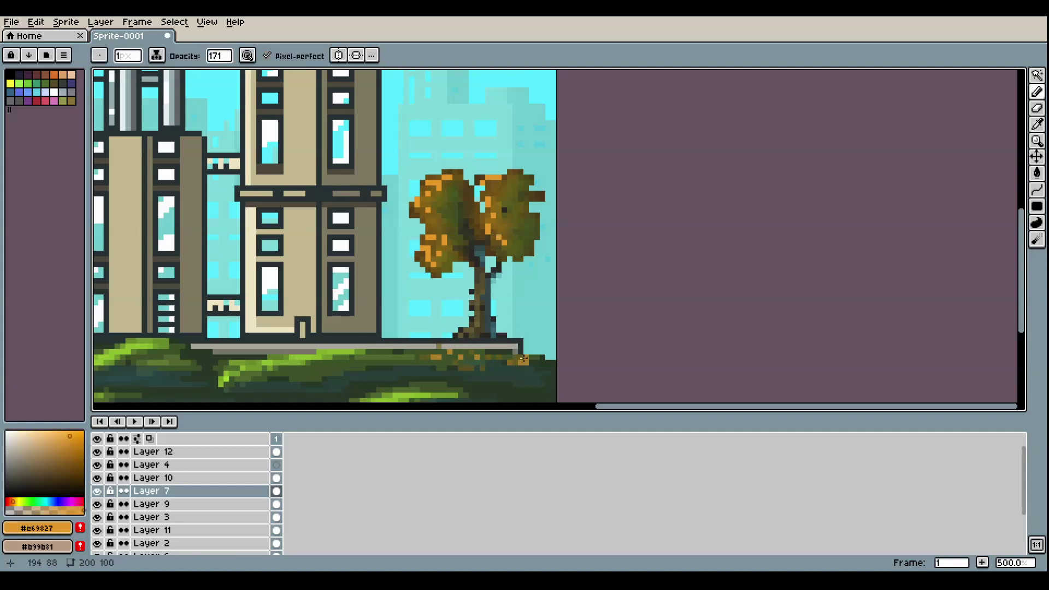
pyautogui.click(406, 362)
pyautogui.hotkey('ctrl', 'z')
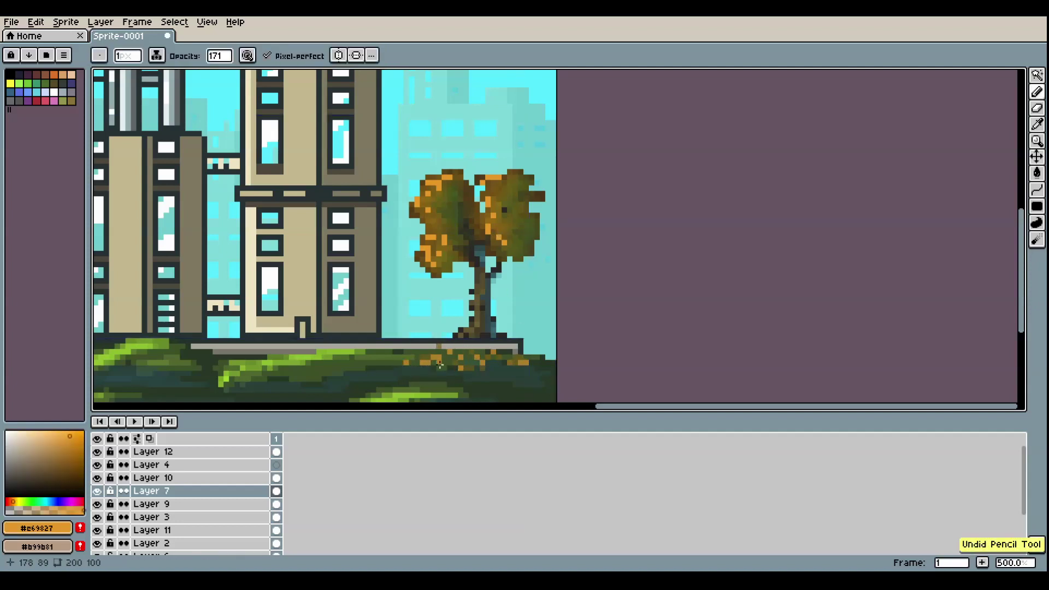
pyautogui.click(442, 367)
# Dot 1 px orange falling leaves in the air on both sides of the small tree's trunk at opacities of 84 and 197
pyautogui.click(218, 59)
pyautogui.write('84')
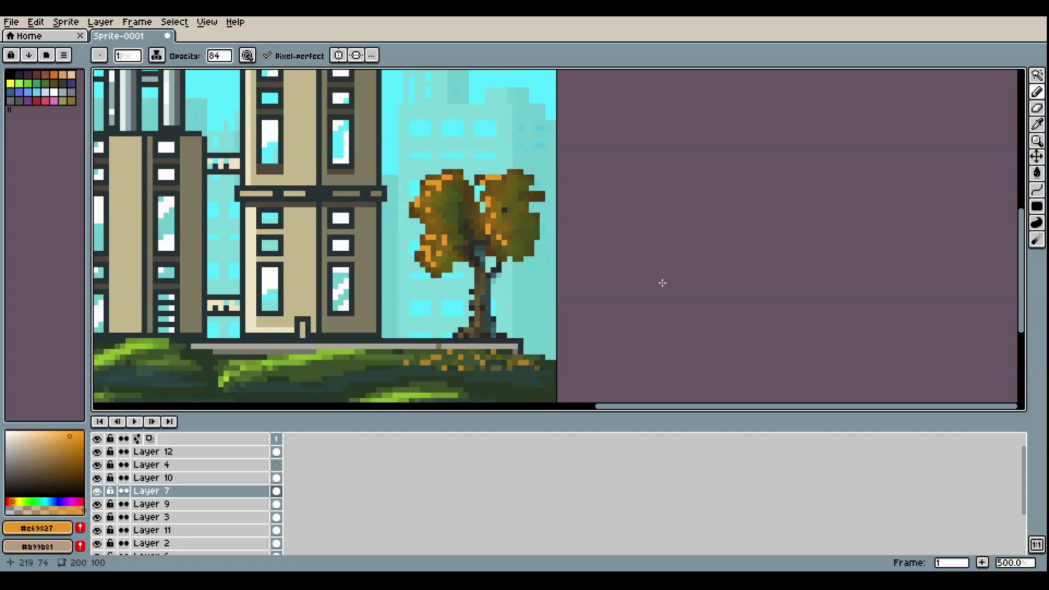
pyautogui.click(445, 287)
pyautogui.click(428, 308)
pyautogui.click(438, 303)
pyautogui.moveTo(223, 59); pyautogui.dragTo(311, 76)
pyautogui.hotkey('ctrl', 'z')
pyautogui.hotkey('ctrl', 'z')
pyautogui.click(521, 286)
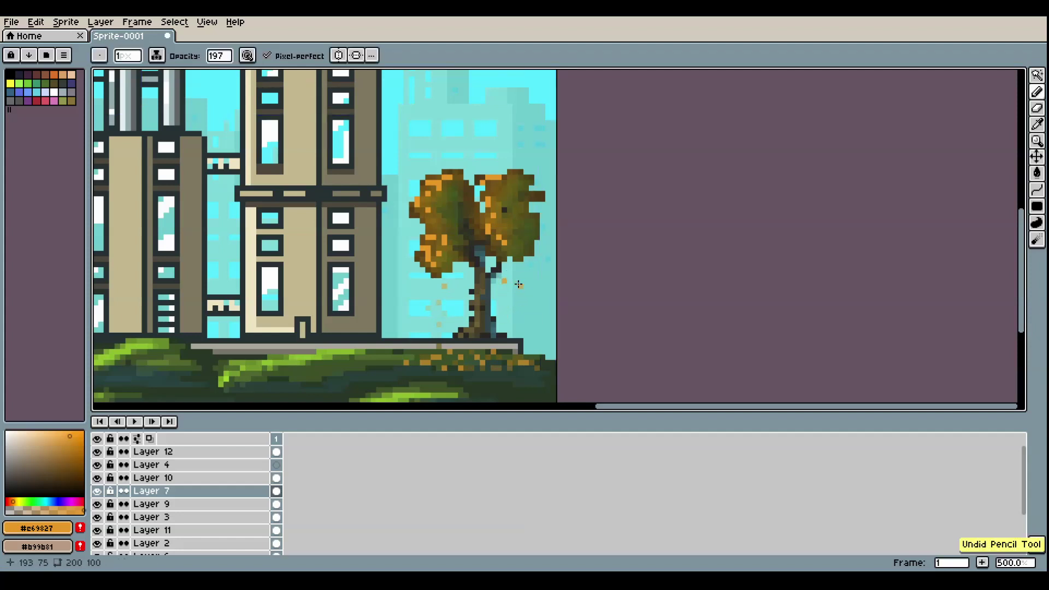
pyautogui.click(510, 303)
pyautogui.click(460, 276)
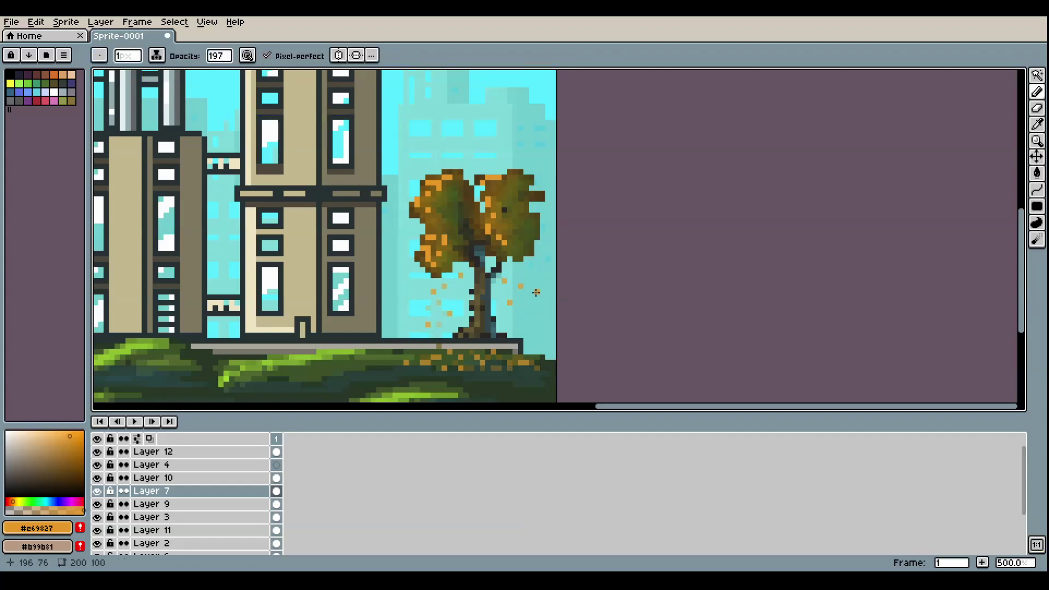
# Scatter #e69827 fallen-leaf pixels over the ground around the large tree's base at opacities of 197 and 91
pyautogui.moveTo(306, 291); pyautogui.dragTo(791, 229)
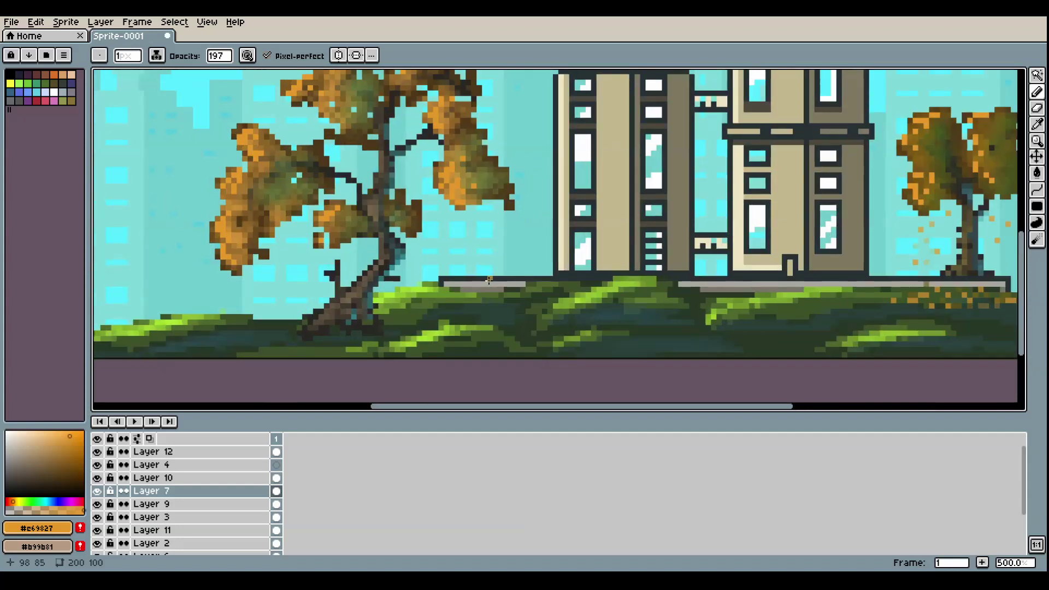
pyautogui.click(444, 328)
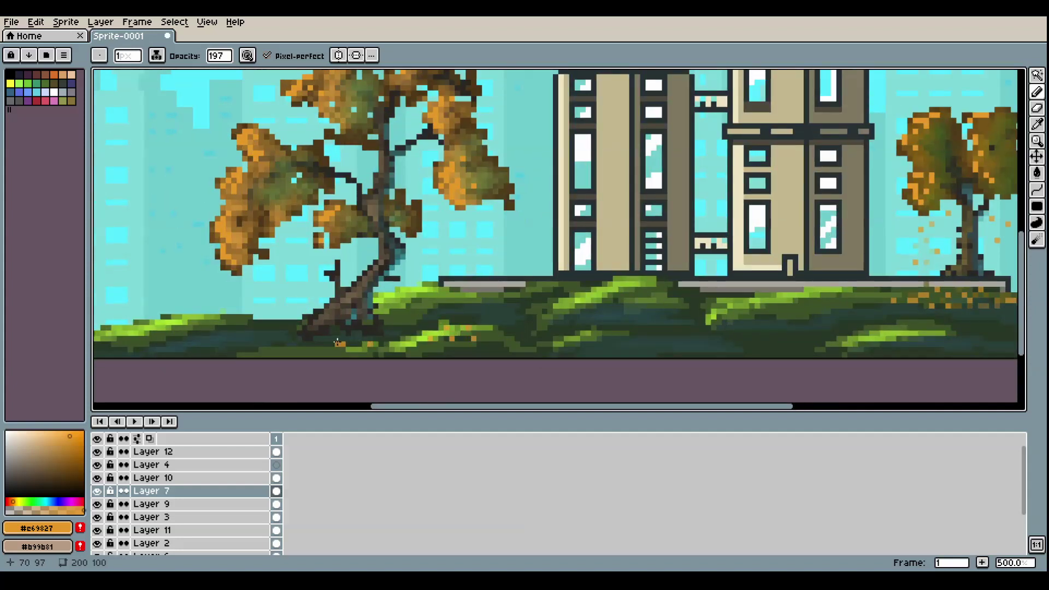
pyautogui.click(222, 55)
pyautogui.click(256, 76)
pyautogui.click(312, 348)
pyautogui.click(288, 327)
pyautogui.moveTo(265, 338); pyautogui.dragTo(255, 344)
pyautogui.click(277, 344)
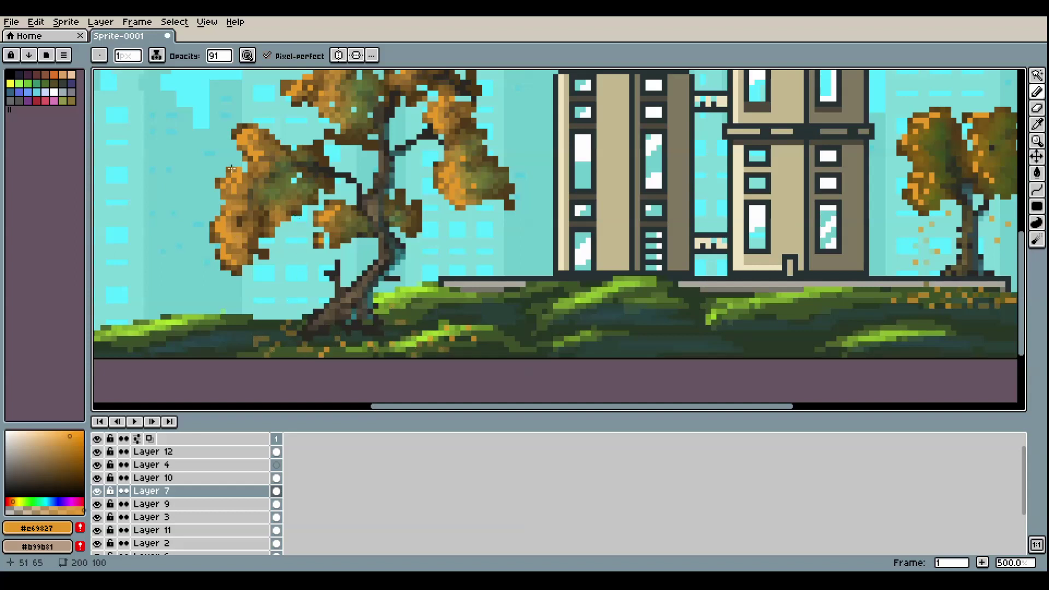
# Add lighter orange fallen leaves (hue 35°, saturation 63, value 95) at opacity 173 on the ground below the large tree
pyautogui.click(223, 57)
pyautogui.click(297, 75)
pyautogui.moveTo(47, 442); pyautogui.dragTo(54, 434)
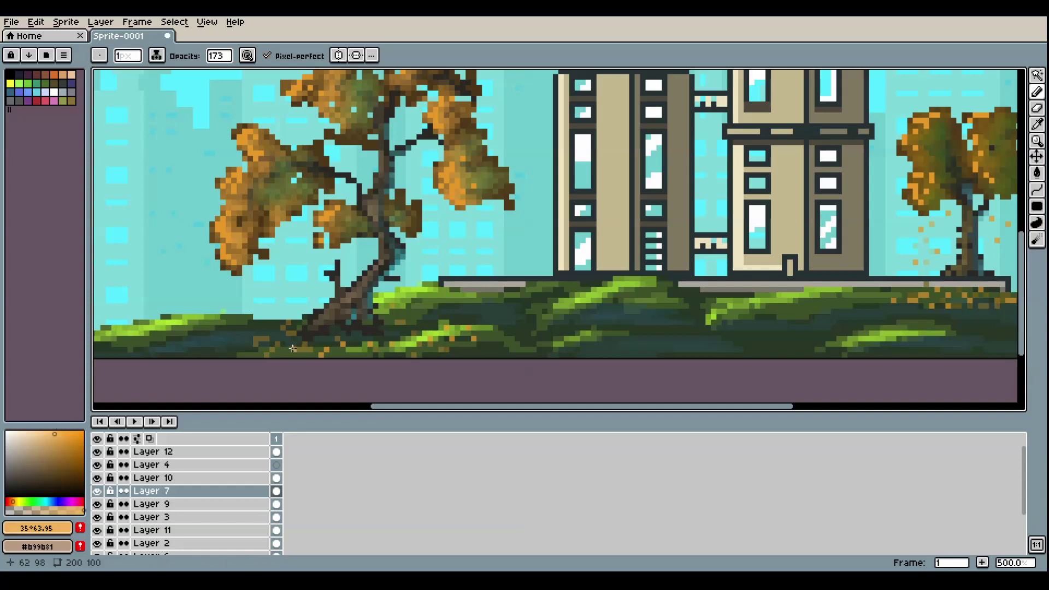
pyautogui.moveTo(293, 349); pyautogui.dragTo(255, 352)
# Highlight the upper left edge of the large tree's trunk with light orange 1 px strokes at opacity 99
pyautogui.click(218, 55)
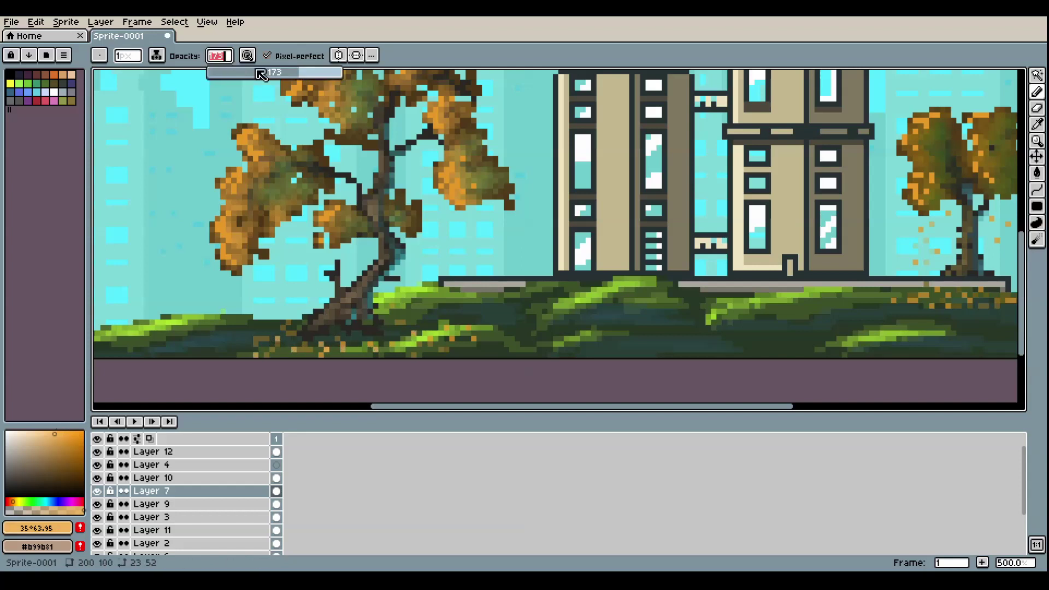
pyautogui.moveTo(299, 70); pyautogui.dragTo(259, 70)
pyautogui.moveTo(316, 324); pyautogui.dragTo(361, 283)
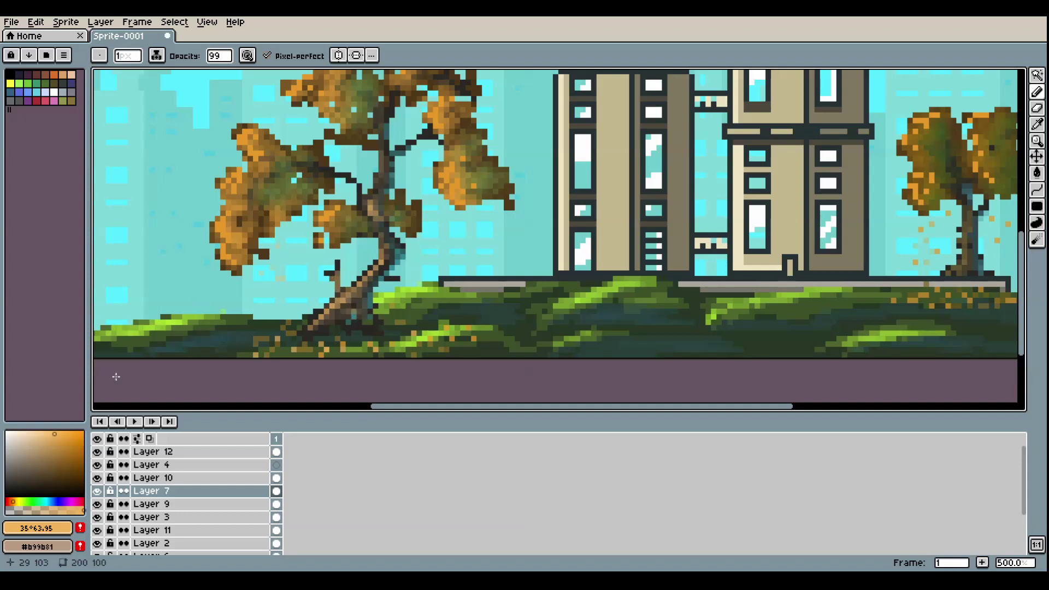
# Dot light orange falling leaves in the air around the large tree's foliage at opacity 210
pyautogui.click(219, 55)
pyautogui.moveTo(259, 70); pyautogui.dragTo(320, 70)
pyautogui.scroll(-2, 276, 309)
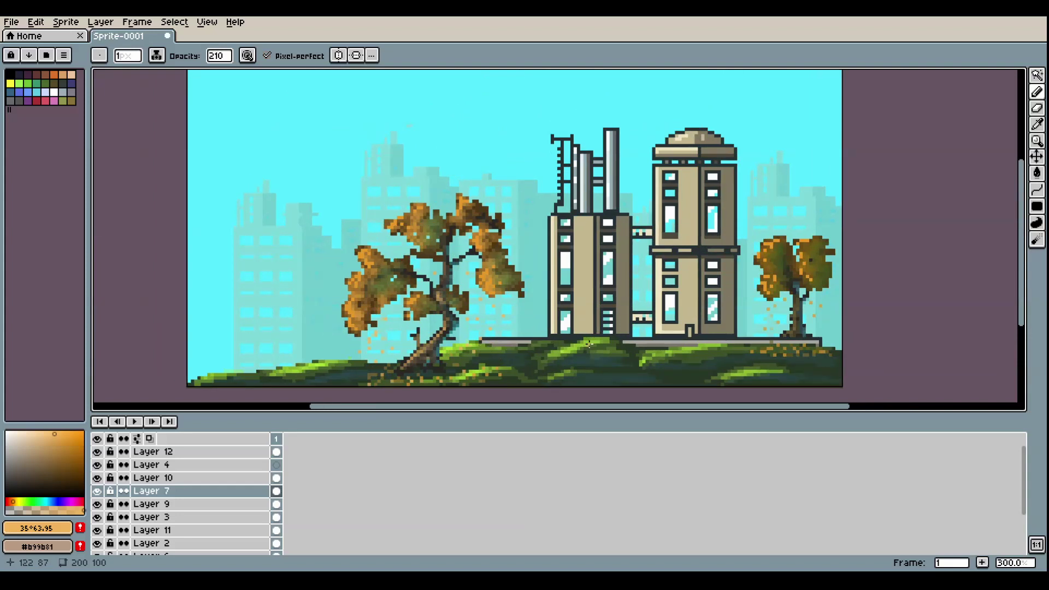
pyautogui.moveTo(598, 334); pyautogui.dragTo(624, 343)
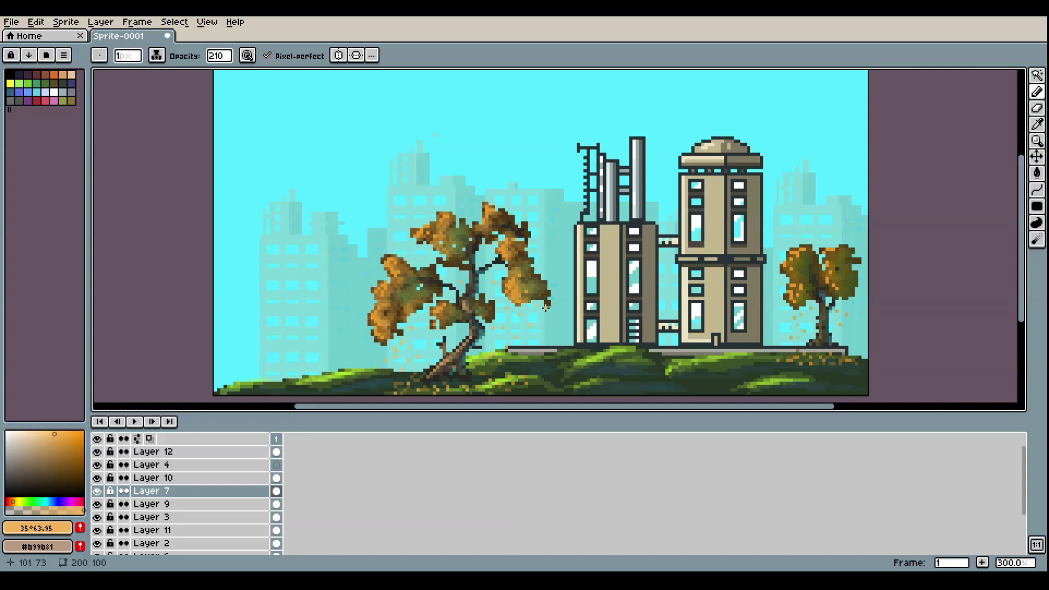
pyautogui.click(390, 261)
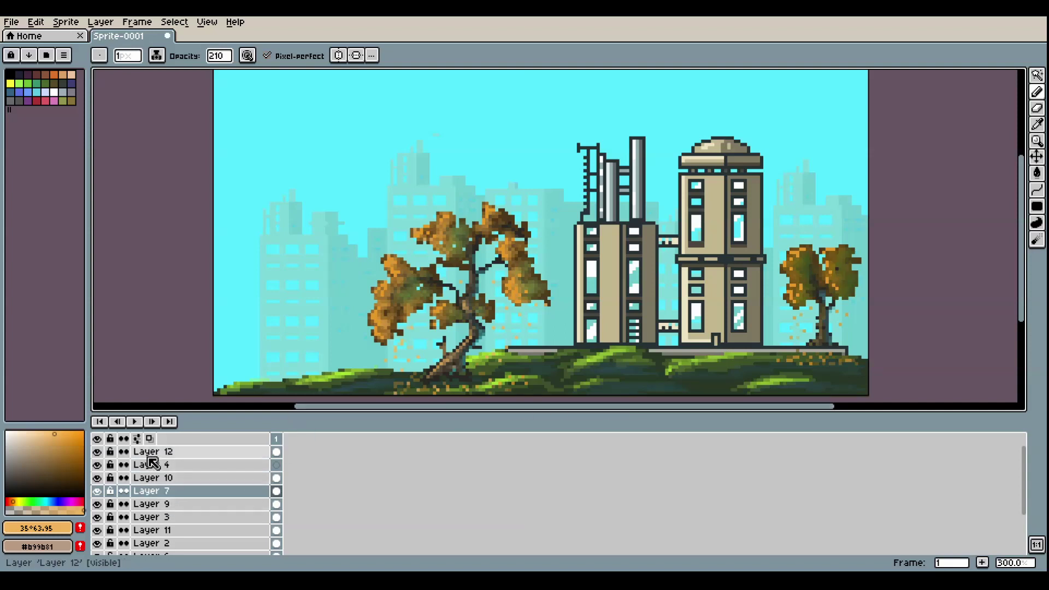
# Create a new layer above Layer 12 and choose the Filled Ellipse tool with off-white (hue 35°, saturation 4, value 90)
pyautogui.moveTo(1021, 234)
pyautogui.mouseDown()
pyautogui.moveTo(1021, 219)
pyautogui.moveTo(1025, 230)
pyautogui.mouseUp()
pyautogui.click(18, 435)
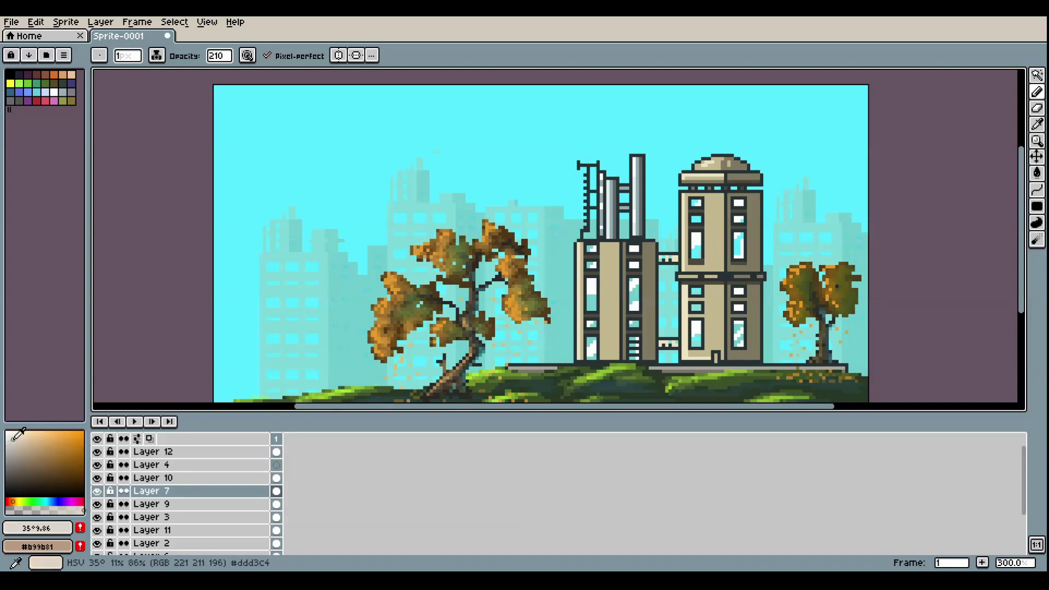
pyautogui.moveTo(18, 435); pyautogui.dragTo(8, 437)
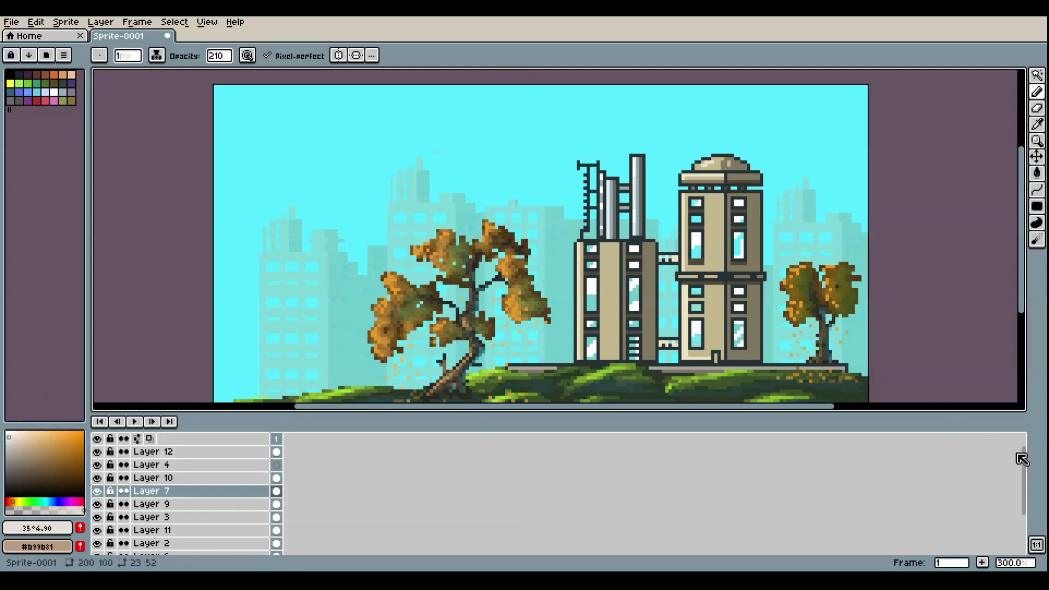
pyautogui.rightClick(164, 451)
pyautogui.click(183, 459)
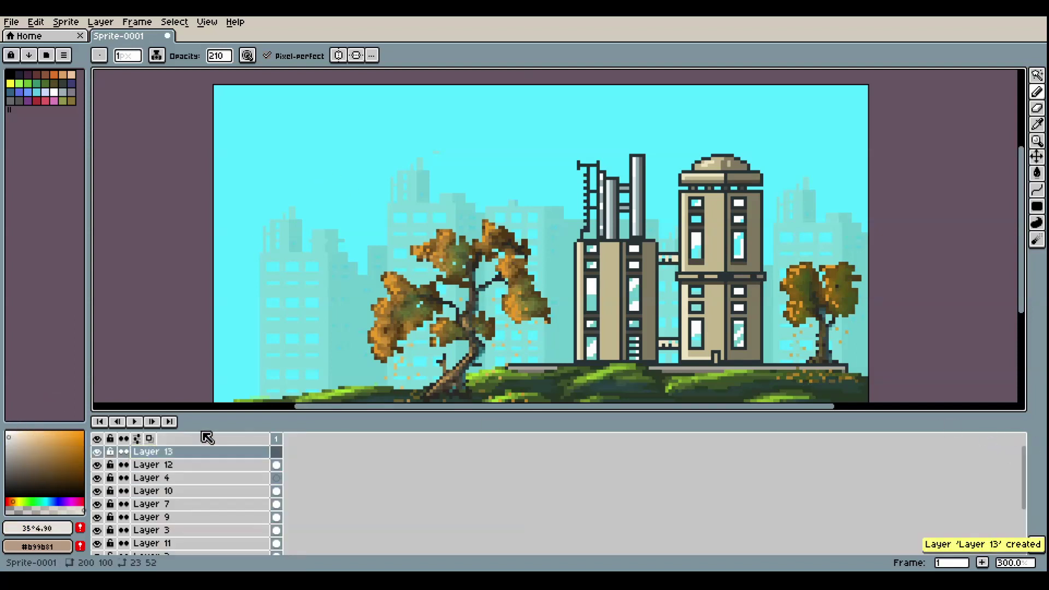
pyautogui.moveTo(344, 249); pyautogui.dragTo(466, 306)
pyautogui.scroll(1, 428, 267)
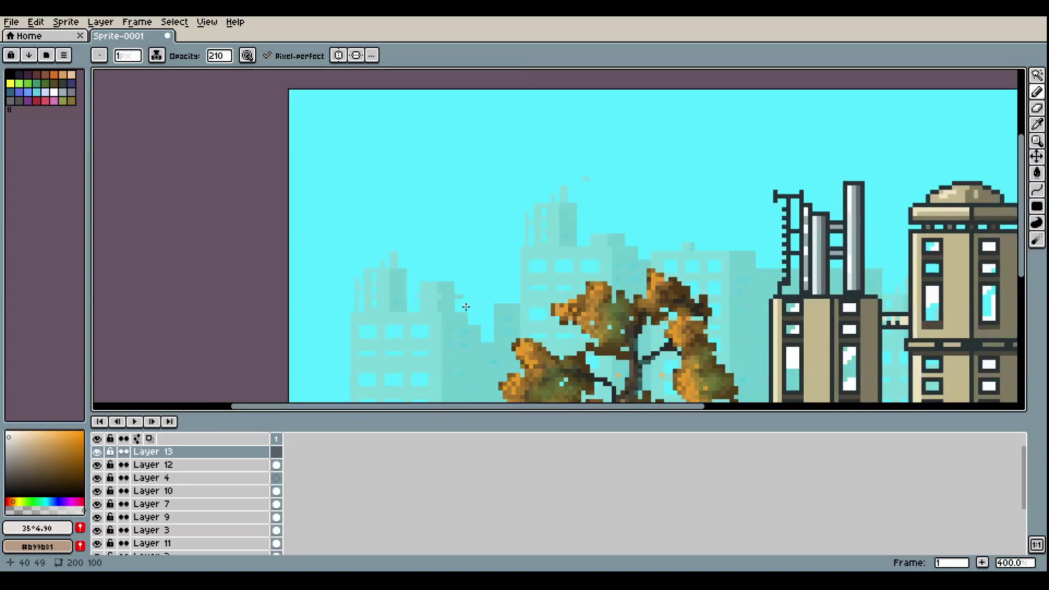
pyautogui.click(1036, 206)
pyautogui.click(1021, 206)
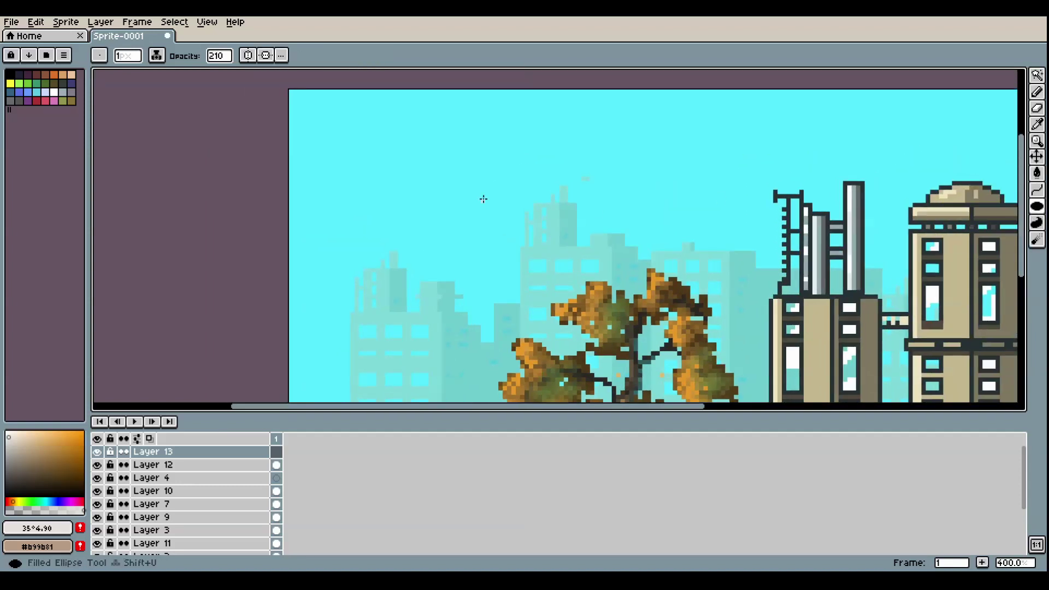
pyautogui.moveTo(340, 146); pyautogui.dragTo(360, 166)
pyautogui.hotkey('ctrl', 'z')
pyautogui.click(5, 431)
pyautogui.moveTo(326, 130); pyautogui.dragTo(383, 182)
pyautogui.moveTo(381, 123); pyautogui.dragTo(419, 150)
pyautogui.hotkey('ctrl', 'z')
pyautogui.hotkey('ctrl', 'z')
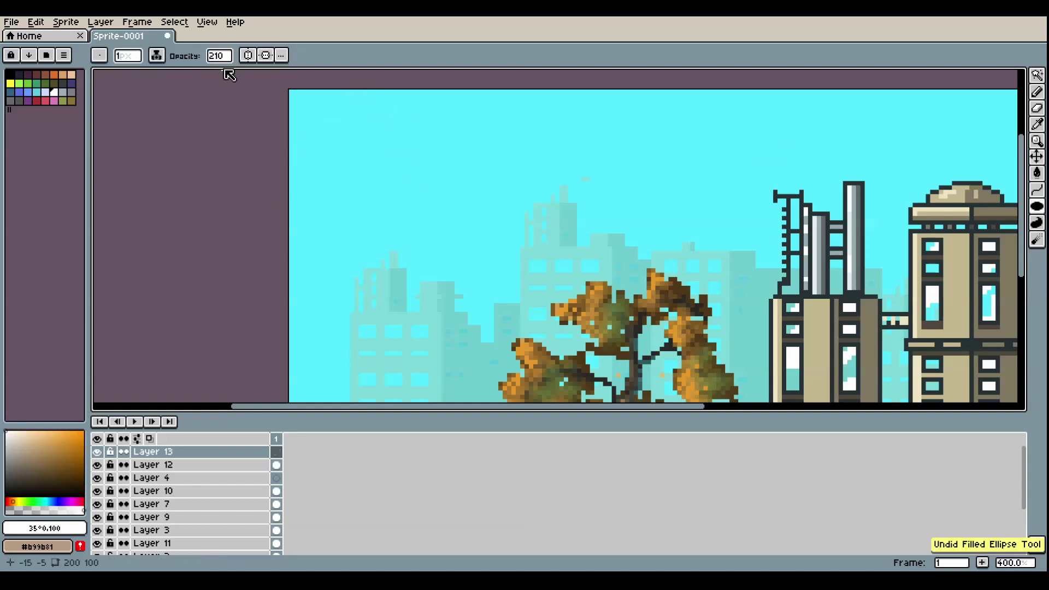
# Start a cloud in the upper left sky from overlapping off-white filled ellipses (hue 35°, saturation 1, value 95) at opacity 255
pyautogui.moveTo(218, 55); pyautogui.dragTo(351, 159)
pyautogui.click(6, 434)
pyautogui.moveTo(322, 127); pyautogui.dragTo(355, 147)
pyautogui.moveTo(348, 140); pyautogui.dragTo(371, 183)
pyautogui.moveTo(370, 166); pyautogui.dragTo(417, 200)
pyautogui.moveTo(392, 170); pyautogui.dragTo(444, 196)
pyautogui.moveTo(444, 165); pyautogui.dragTo(478, 148)
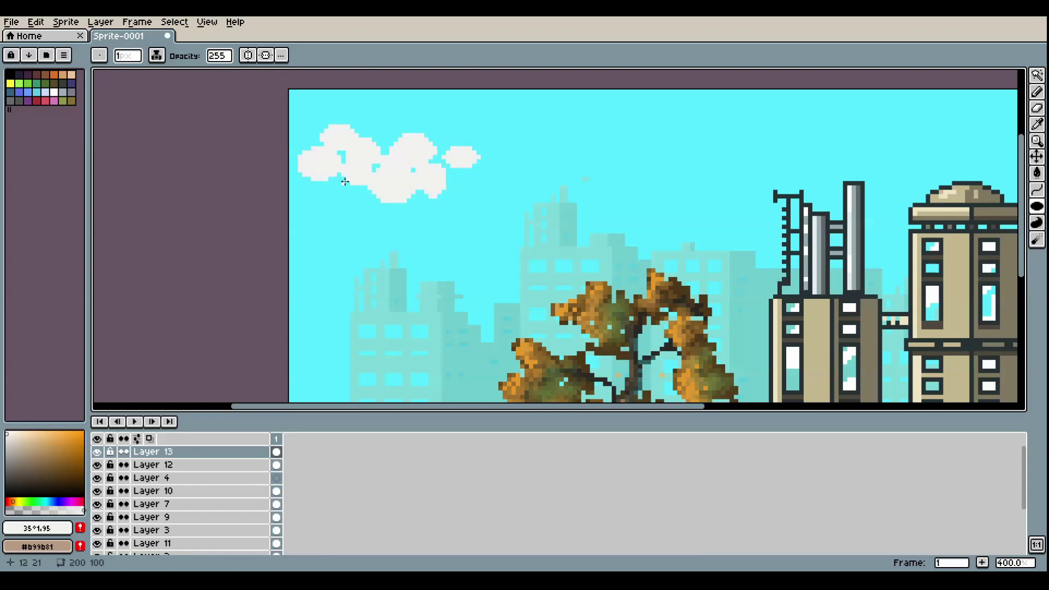
# Fill the gaps in the left cloud and extend it to the right with more overlapping filled ellipses
pyautogui.moveTo(327, 178); pyautogui.dragTo(353, 192)
pyautogui.moveTo(352, 185); pyautogui.dragTo(369, 201)
pyautogui.moveTo(378, 154); pyautogui.dragTo(392, 140)
pyautogui.moveTo(446, 163); pyautogui.dragTo(466, 187)
pyautogui.moveTo(457, 154); pyautogui.dragTo(505, 183)
pyautogui.moveTo(468, 166); pyautogui.dragTo(483, 183)
pyautogui.moveTo(497, 159); pyautogui.dragTo(527, 183)
pyautogui.moveTo(531, 174); pyautogui.dragTo(513, 154)
pyautogui.moveTo(497, 131); pyautogui.dragTo(525, 107)
pyautogui.moveTo(396, 136); pyautogui.dragTo(369, 103)
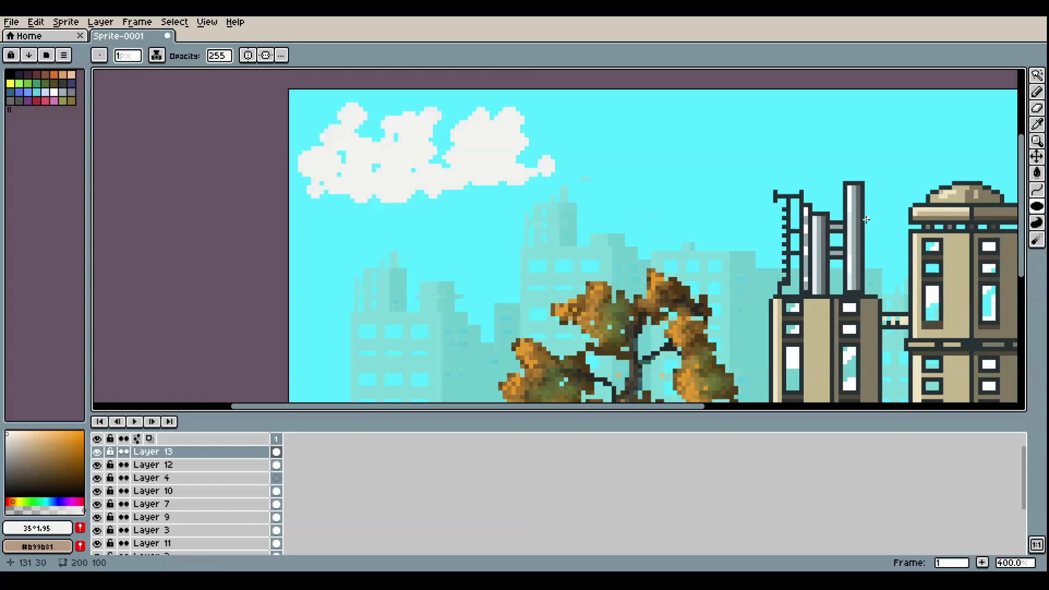
# Build a second off-white cloud from large overlapping filled ellipses in the sky above the metal chimneys
pyautogui.hscroll(4, 583, 196)
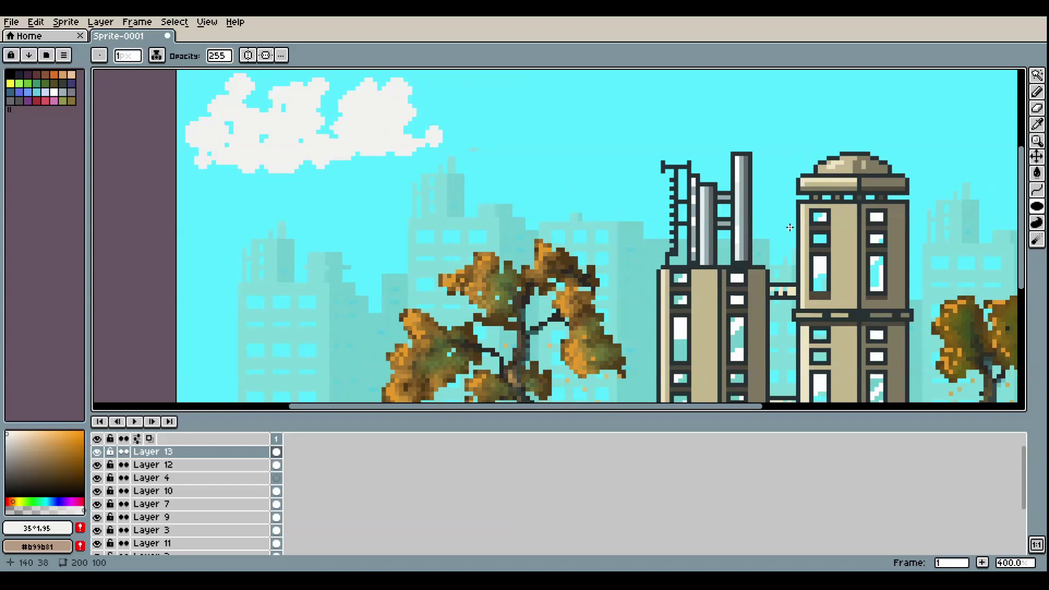
pyautogui.moveTo(578, 164); pyautogui.dragTo(662, 94)
pyautogui.moveTo(649, 117); pyautogui.dragTo(719, 149)
pyautogui.moveTo(708, 118); pyautogui.dragTo(751, 88)
pyautogui.moveTo(602, 157); pyautogui.dragTo(545, 198)
pyautogui.moveTo(593, 165); pyautogui.dragTo(529, 118)
pyautogui.moveTo(562, 131); pyautogui.dragTo(534, 157)
pyautogui.moveTo(587, 120); pyautogui.dragTo(549, 92)
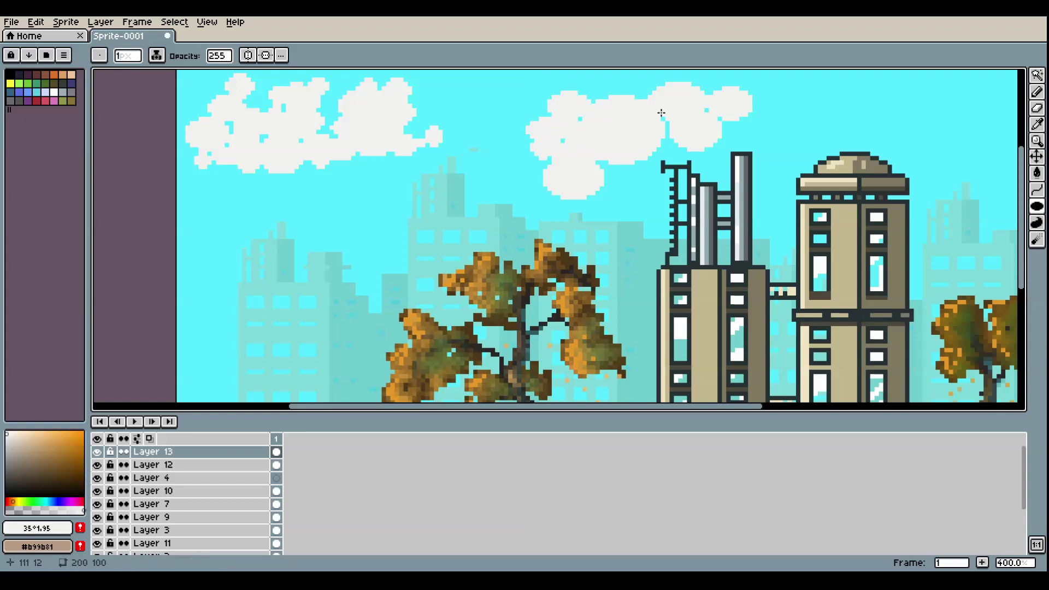
# Round out the second cloud's top, underside and right end with smaller filled ellipses
pyautogui.moveTo(645, 102); pyautogui.dragTo(620, 80)
pyautogui.moveTo(722, 126); pyautogui.dragTo(746, 141)
pyautogui.moveTo(742, 101); pyautogui.dragTo(773, 126)
pyautogui.moveTo(742, 115); pyautogui.dragTo(794, 119)
pyautogui.moveTo(685, 133); pyautogui.dragTo(655, 153)
pyautogui.moveTo(675, 116); pyautogui.dragTo(656, 144)
pyautogui.moveTo(637, 157); pyautogui.dragTo(601, 203)
pyautogui.moveTo(554, 159); pyautogui.dragTo(535, 175)
# Draw thin flat cloud wisps trailing from the second cloud above the domed tower and off the first cloud's right end
pyautogui.moveTo(790, 106); pyautogui.dragTo(824, 100)
pyautogui.moveTo(822, 101); pyautogui.dragTo(834, 102)
pyautogui.moveTo(847, 110); pyautogui.dragTo(908, 111)
pyautogui.moveTo(882, 103); pyautogui.dragTo(924, 111)
pyautogui.moveTo(898, 110); pyautogui.dragTo(966, 109)
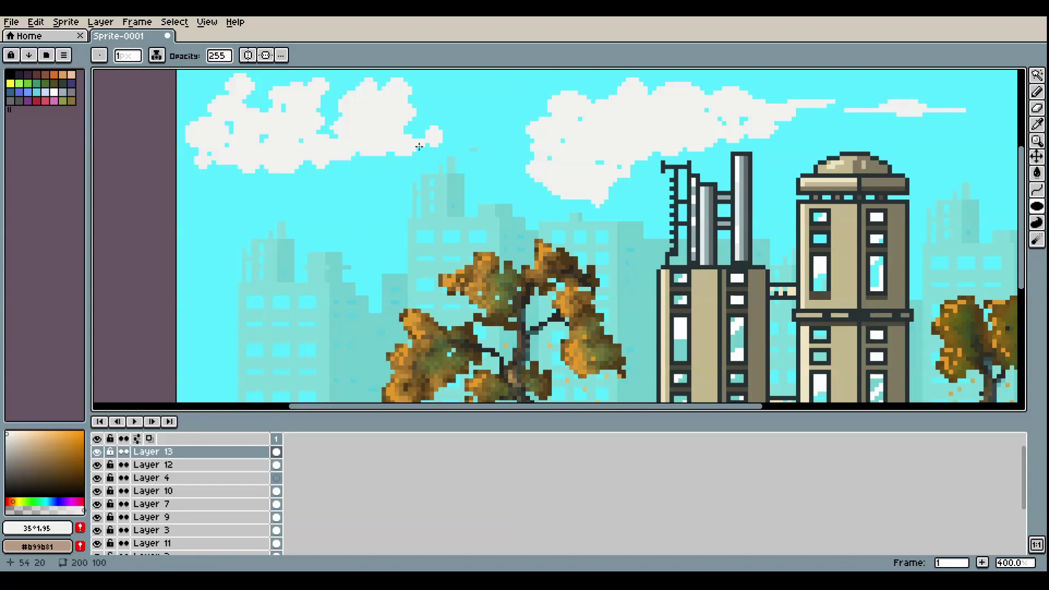
pyautogui.moveTo(464, 137); pyautogui.dragTo(517, 138)
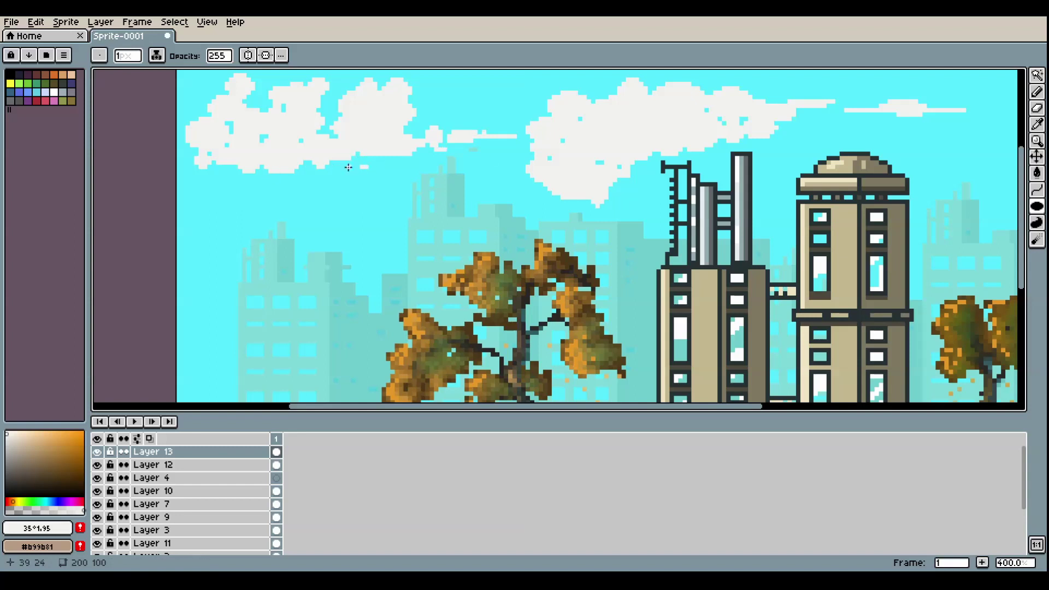
# Draw a long wavy off-white cloud wisp beneath the first cloud with the Contour tool
pyautogui.click(1036, 76)
pyautogui.click(1037, 189)
pyautogui.click(1037, 223)
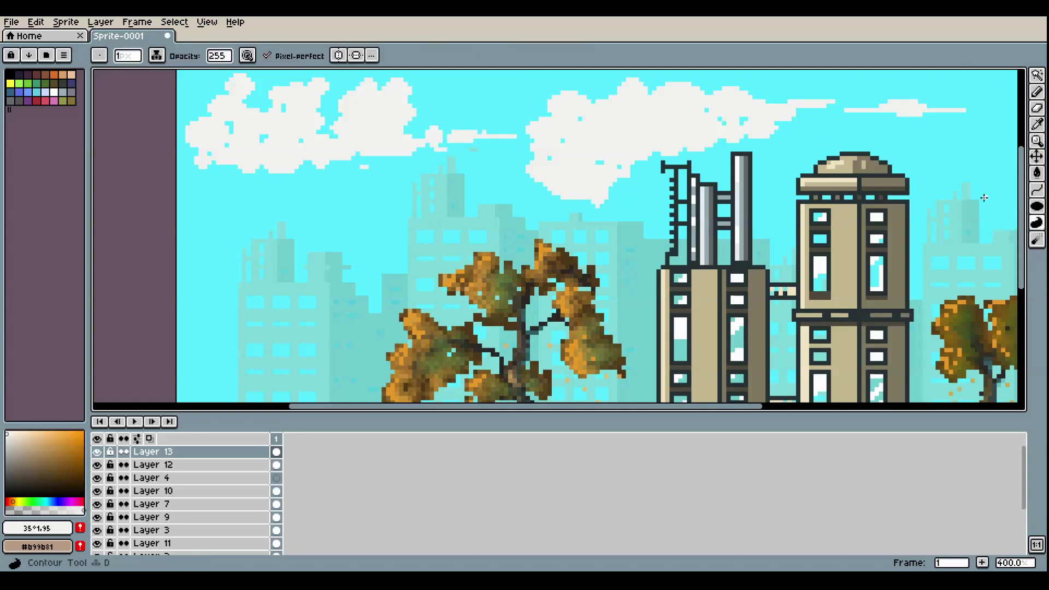
pyautogui.moveTo(195, 219)
pyautogui.mouseDown()
pyautogui.moveTo(229, 207)
pyautogui.moveTo(454, 202)
pyautogui.mouseUp()
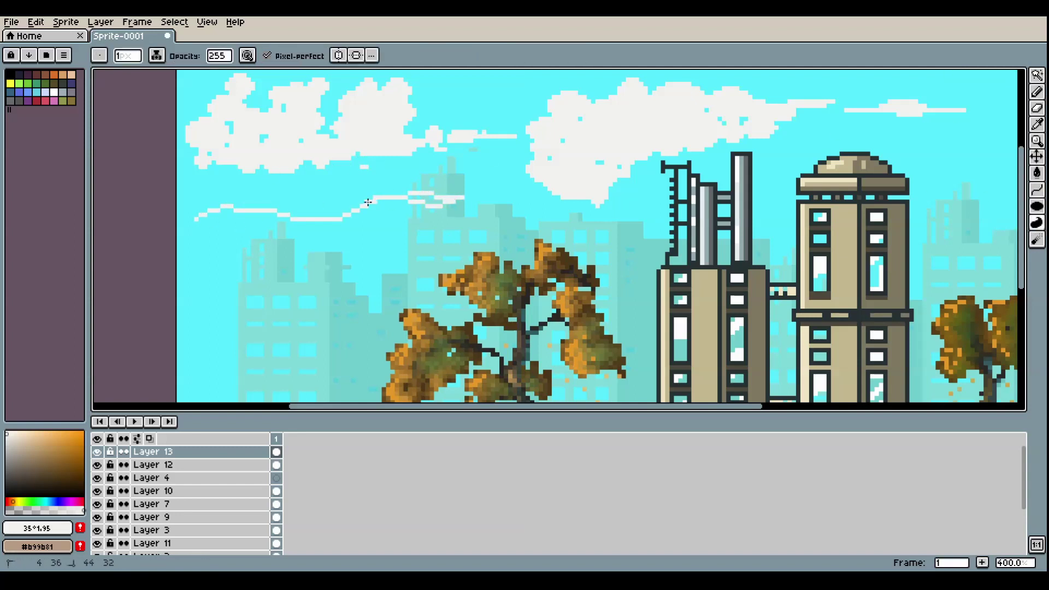
pyautogui.moveTo(368, 202); pyautogui.dragTo(190, 213)
# Draw a curling off-white cloud wisp in the sky beside the domed tower
pyautogui.moveTo(525, 407); pyautogui.dragTo(691, 406)
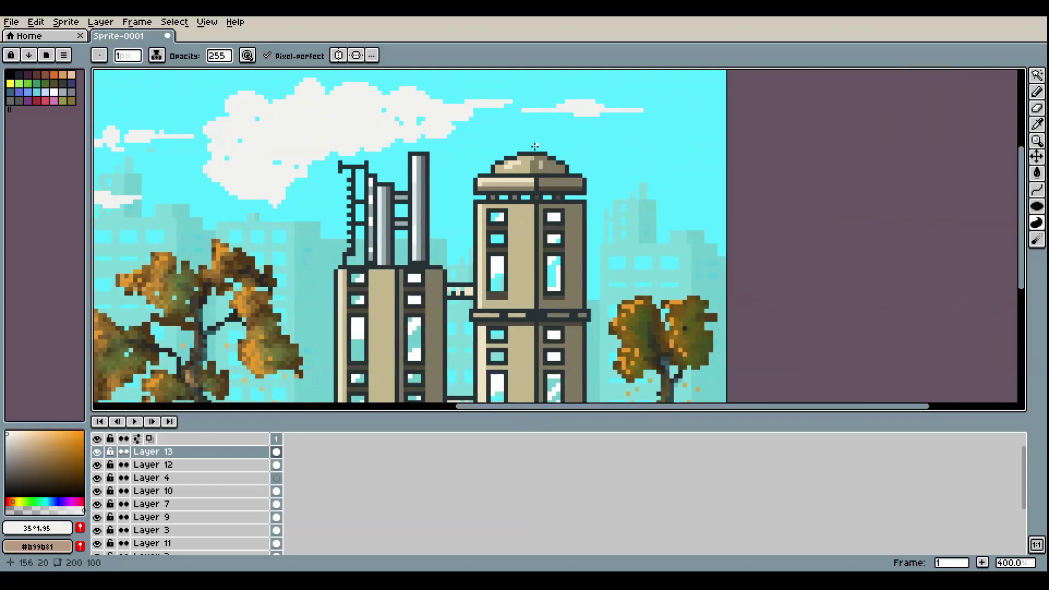
pyautogui.moveTo(610, 186); pyautogui.dragTo(694, 147)
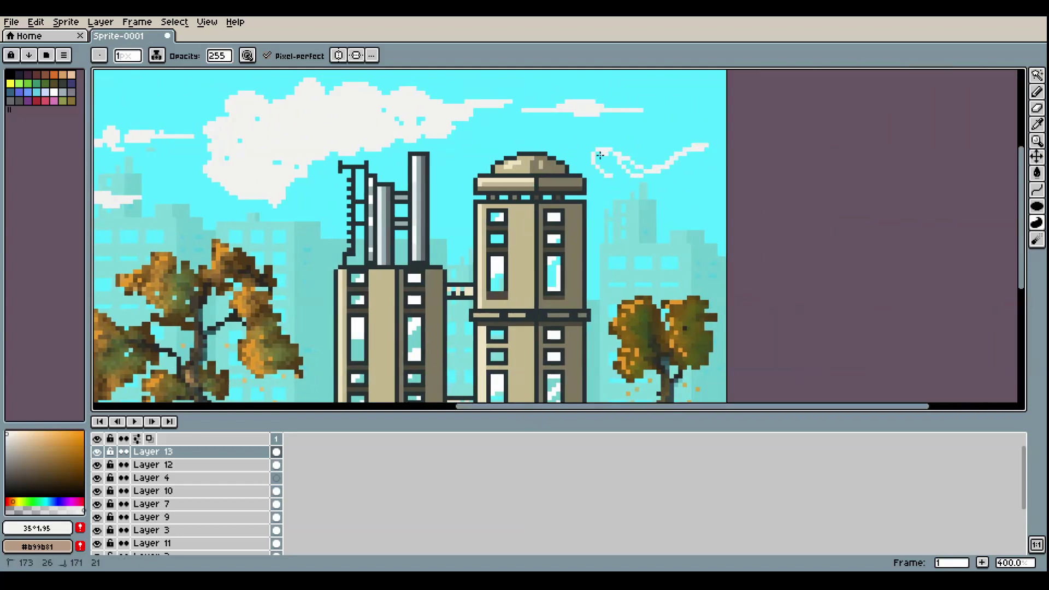
pyautogui.moveTo(600, 156); pyautogui.dragTo(601, 157)
# Add a short thin wisp above the long wavy one and a curled wisp beneath its left end
pyautogui.moveTo(596, 407); pyautogui.dragTo(381, 407)
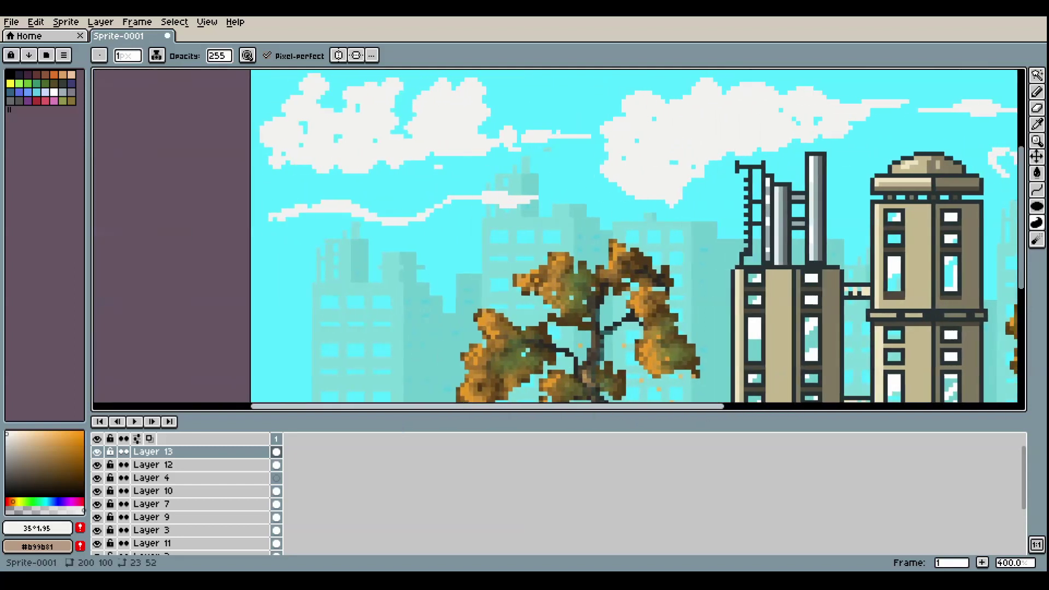
pyautogui.hotkey('ctrl', 'z')
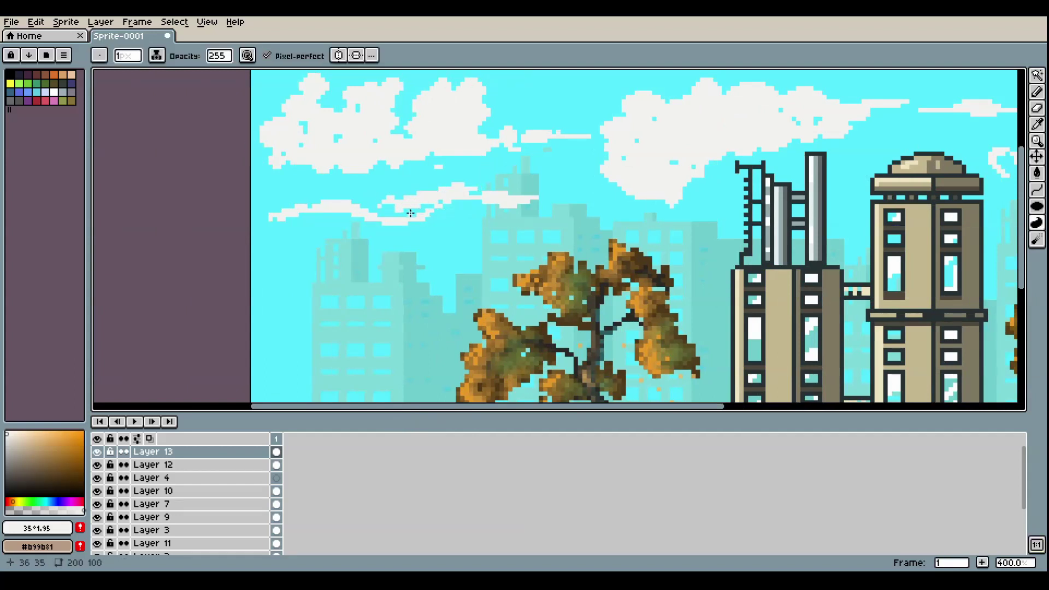
pyautogui.hotkey('ctrl', 'z')
pyautogui.moveTo(393, 196); pyautogui.dragTo(397, 200)
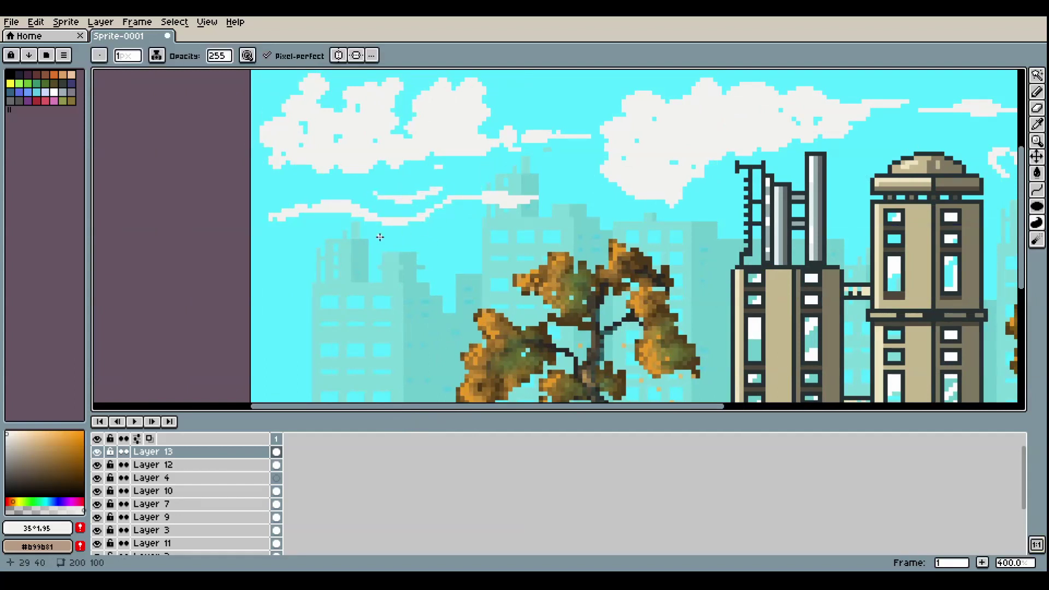
pyautogui.moveTo(326, 225); pyautogui.dragTo(262, 246)
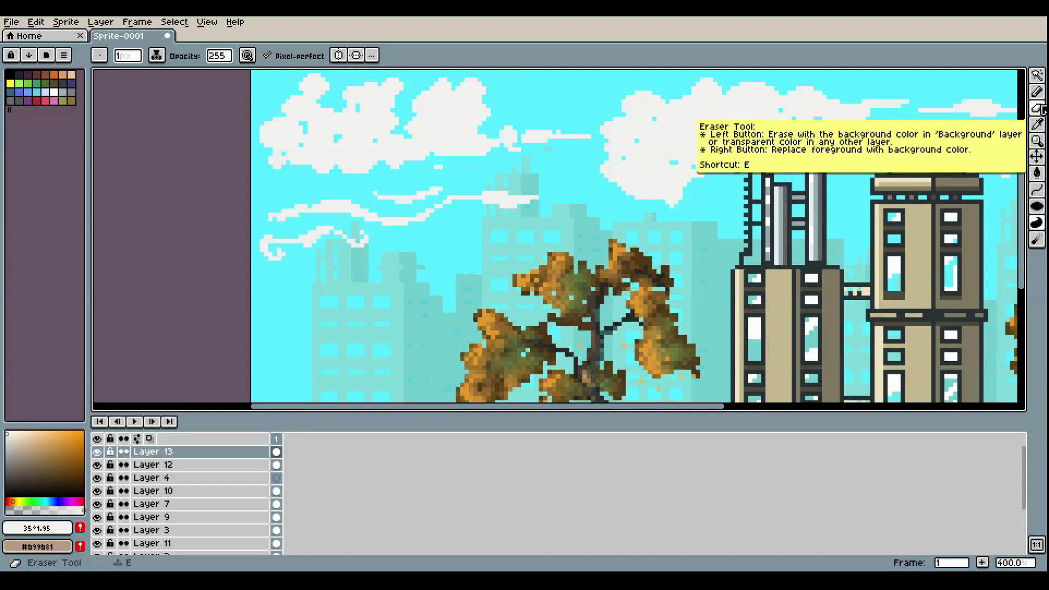
# Select both large clouds, their flat trailing wisps, the long wavy wisp and the curled wisps together with the Magic Wand
pyautogui.click(1036, 75)
pyautogui.click(731, 131)
pyautogui.click(454, 126)
pyautogui.click(492, 198)
pyautogui.click(396, 221)
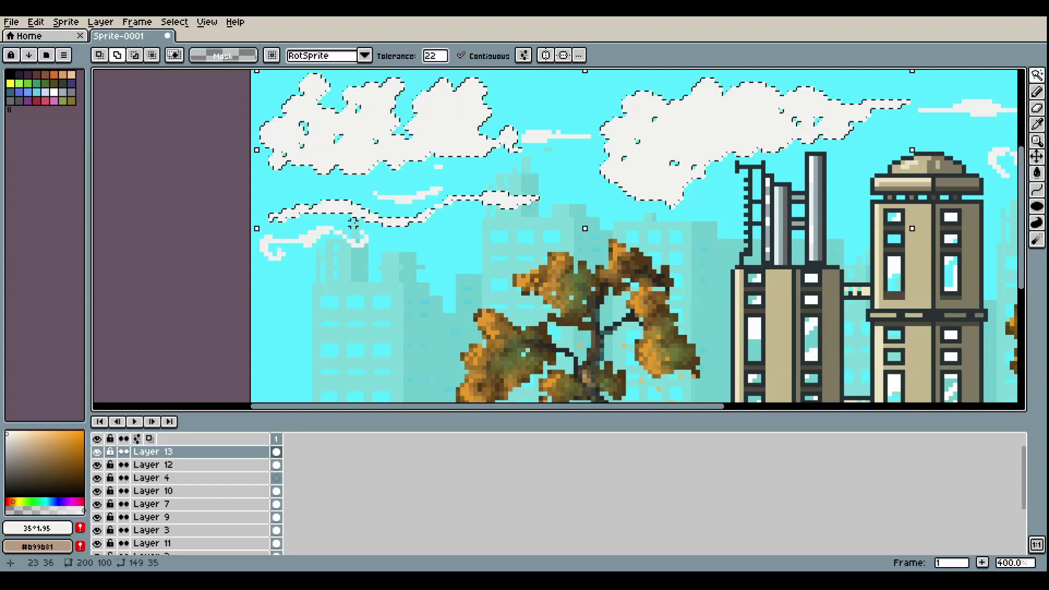
pyautogui.click(318, 235)
pyautogui.click(538, 137)
pyautogui.click(976, 109)
pyautogui.click(997, 171)
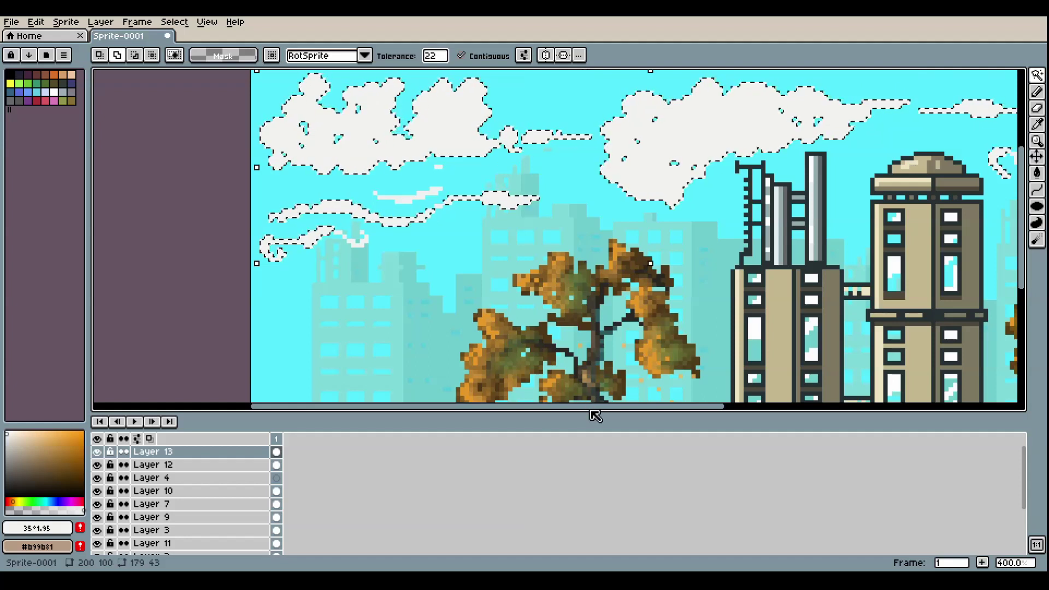
pyautogui.moveTo(677, 408); pyautogui.dragTo(809, 397)
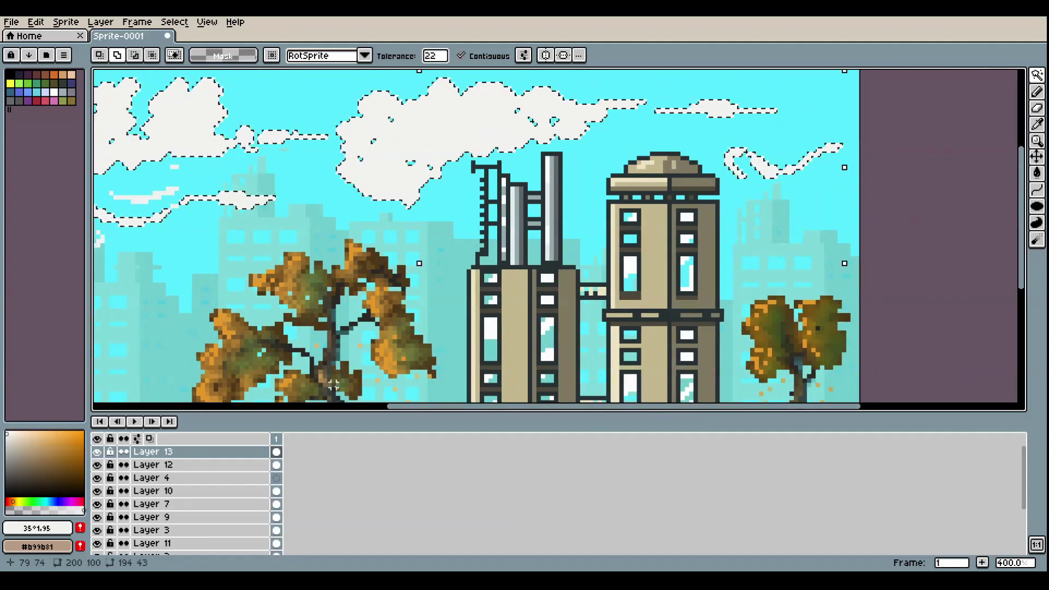
# Fill the selected cloud shapes with a light warm grey
pyautogui.moveTo(397, 407); pyautogui.dragTo(335, 417)
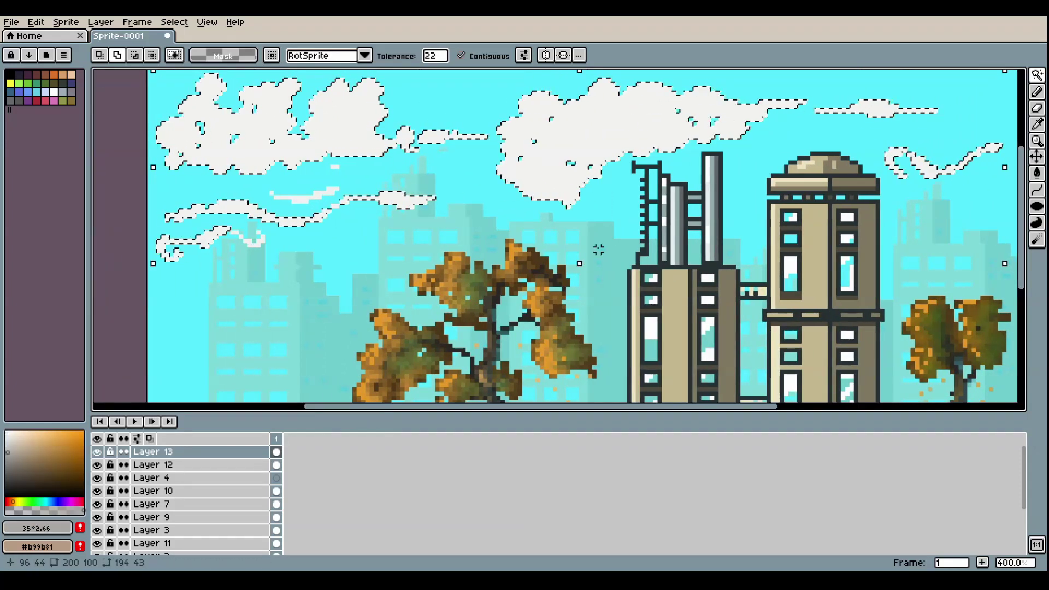
pyautogui.click(1040, 208)
pyautogui.click(1036, 173)
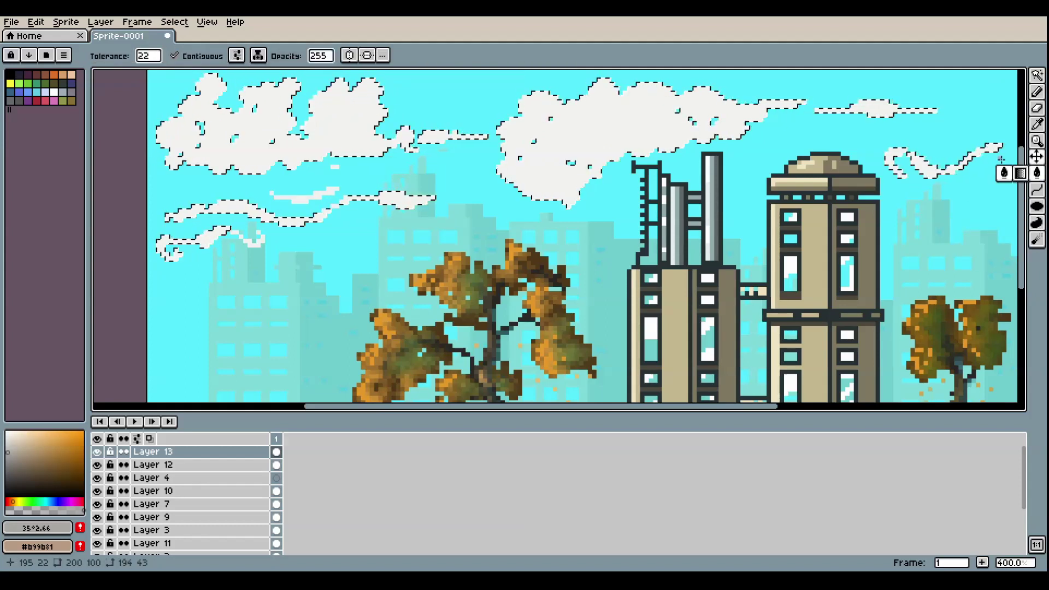
pyautogui.click(10, 441)
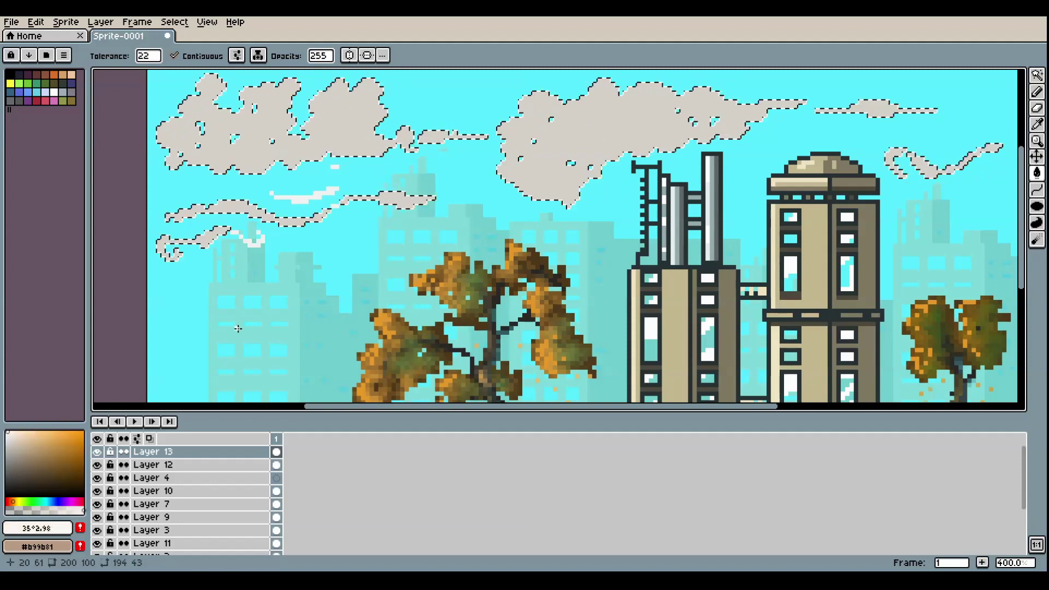
# Paint off-white (HSV 35, 2, 98) contour highlights on the first cloud's puffs and the wisps beneath it
pyautogui.click(1037, 222)
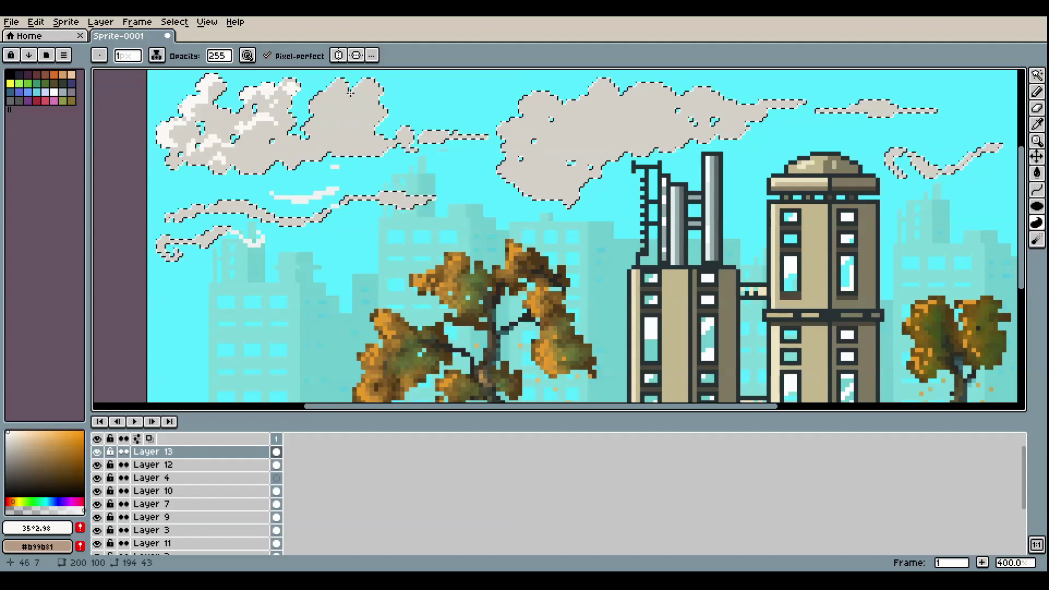
pyautogui.moveTo(327, 92)
pyautogui.mouseDown()
pyautogui.moveTo(312, 112)
pyautogui.moveTo(369, 97)
pyautogui.moveTo(330, 98)
pyautogui.moveTo(316, 101)
pyautogui.moveTo(380, 93)
pyautogui.moveTo(368, 88)
pyautogui.moveTo(357, 104)
pyautogui.moveTo(380, 80)
pyautogui.moveTo(375, 121)
pyautogui.moveTo(356, 120)
pyautogui.mouseUp()
pyautogui.hotkey('ctrl', 'z')
pyautogui.moveTo(350, 132)
pyautogui.mouseDown()
pyautogui.moveTo(318, 135)
pyautogui.moveTo(358, 126)
pyautogui.moveTo(300, 137)
pyautogui.mouseUp()
pyautogui.moveTo(259, 155); pyautogui.dragTo(242, 160)
pyautogui.moveTo(238, 202); pyautogui.dragTo(219, 203)
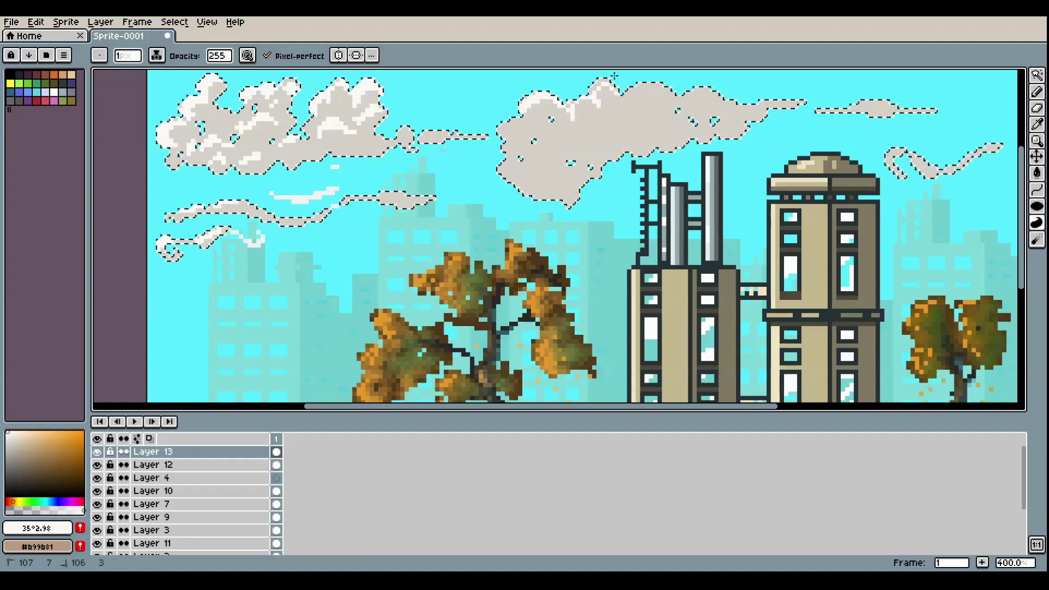
# Paint off-white highlights along the second cloud's upper puffs, left end, inner folds and trailing wisp
pyautogui.moveTo(614, 76); pyautogui.dragTo(602, 89)
pyautogui.moveTo(556, 138)
pyautogui.mouseDown()
pyautogui.moveTo(524, 137)
pyautogui.moveTo(498, 136)
pyautogui.moveTo(550, 118)
pyautogui.moveTo(502, 140)
pyautogui.mouseUp()
pyautogui.hotkey('ctrl', 'z')
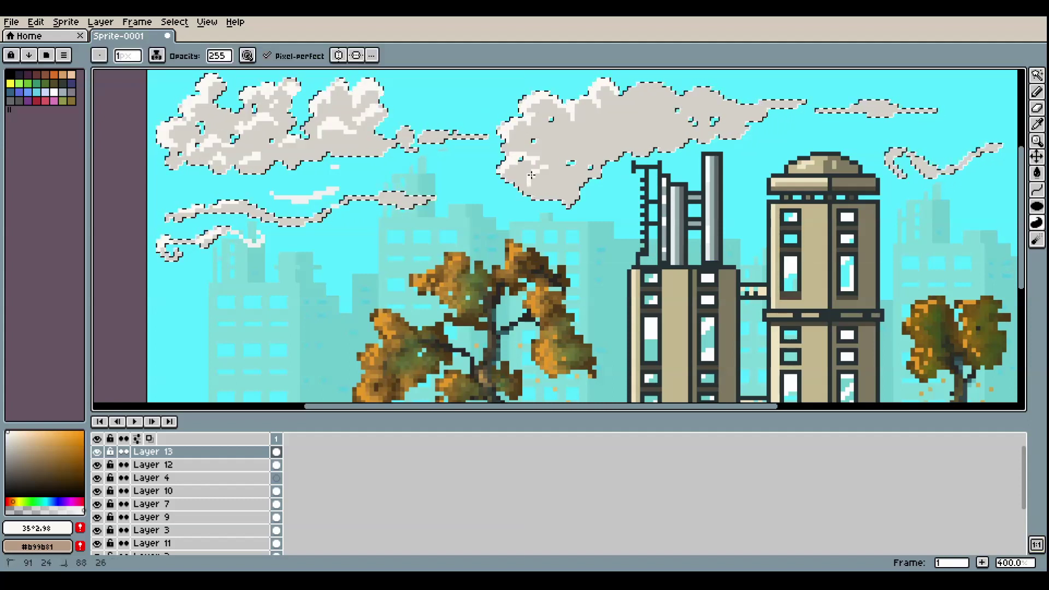
pyautogui.moveTo(531, 179); pyautogui.dragTo(531, 192)
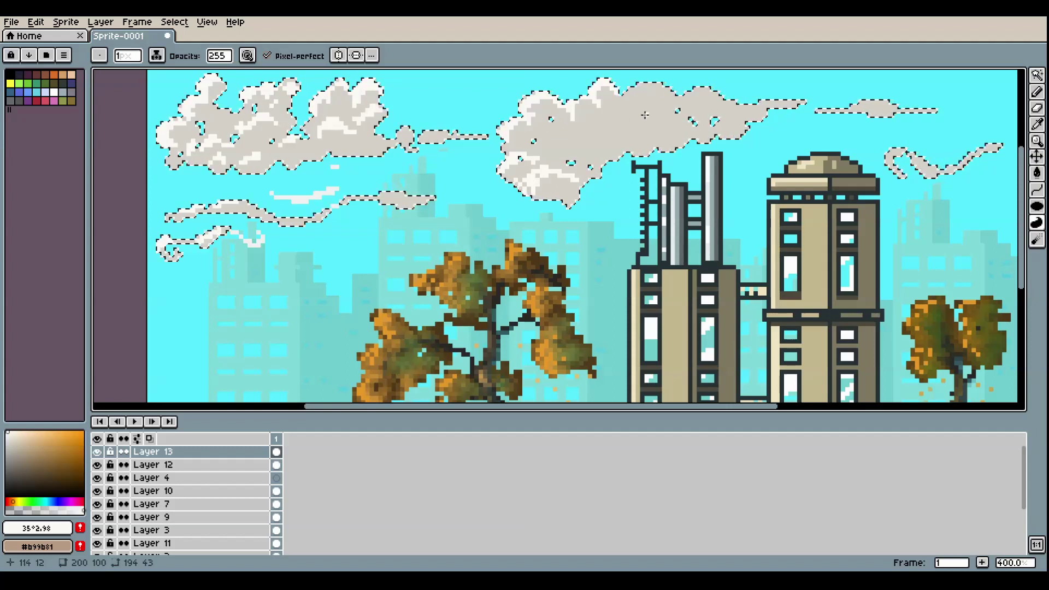
pyautogui.moveTo(673, 94)
pyautogui.mouseDown()
pyautogui.moveTo(626, 113)
pyautogui.moveTo(674, 87)
pyautogui.moveTo(690, 107)
pyautogui.mouseUp()
pyautogui.moveTo(801, 102); pyautogui.dragTo(759, 106)
pyautogui.moveTo(742, 117); pyautogui.dragTo(716, 129)
pyautogui.moveTo(674, 132)
pyautogui.mouseDown()
pyautogui.moveTo(637, 134)
pyautogui.moveTo(586, 128)
pyautogui.moveTo(586, 137)
pyautogui.moveTo(614, 129)
pyautogui.moveTo(642, 139)
pyautogui.moveTo(665, 128)
pyautogui.moveTo(546, 138)
pyautogui.moveTo(567, 136)
pyautogui.mouseUp()
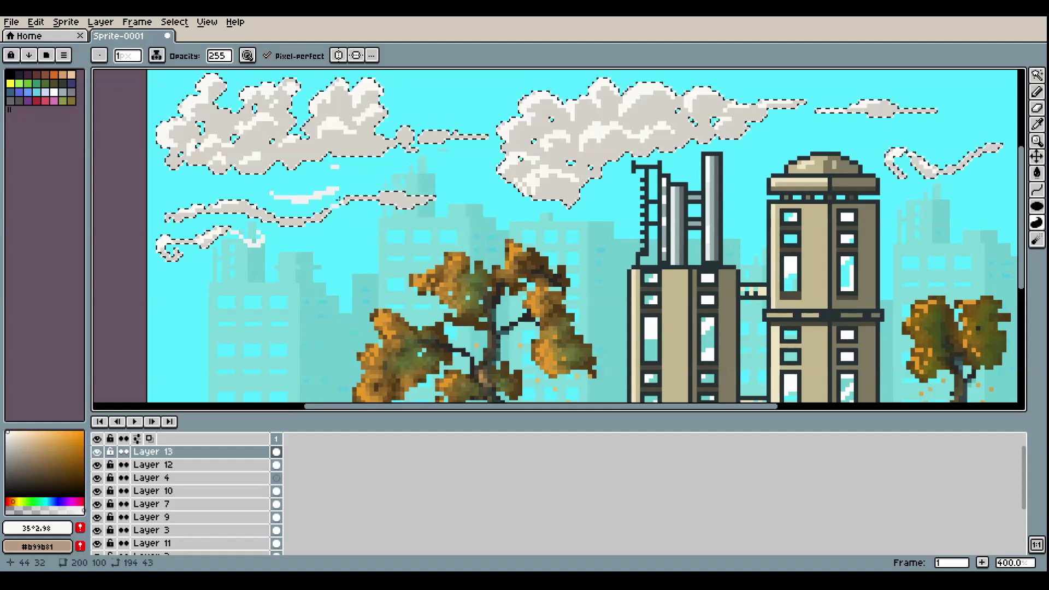
# Shade the undersides and folds of the clouds and wisps with pale cyan (HSV 187, 23, 86), and clear the selection
pyautogui.click(46, 501)
pyautogui.click(36, 442)
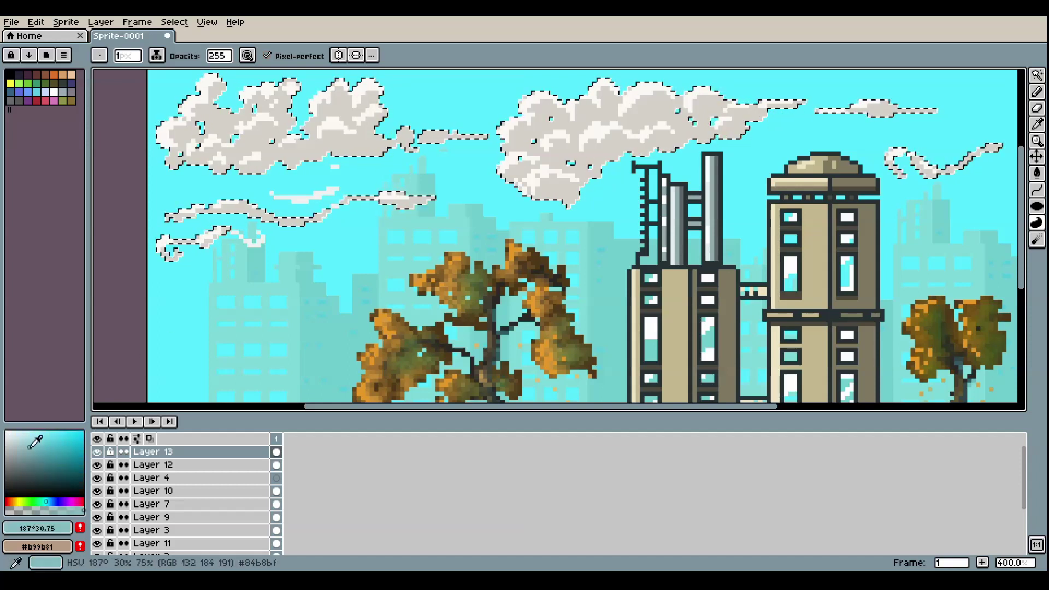
pyautogui.click(24, 440)
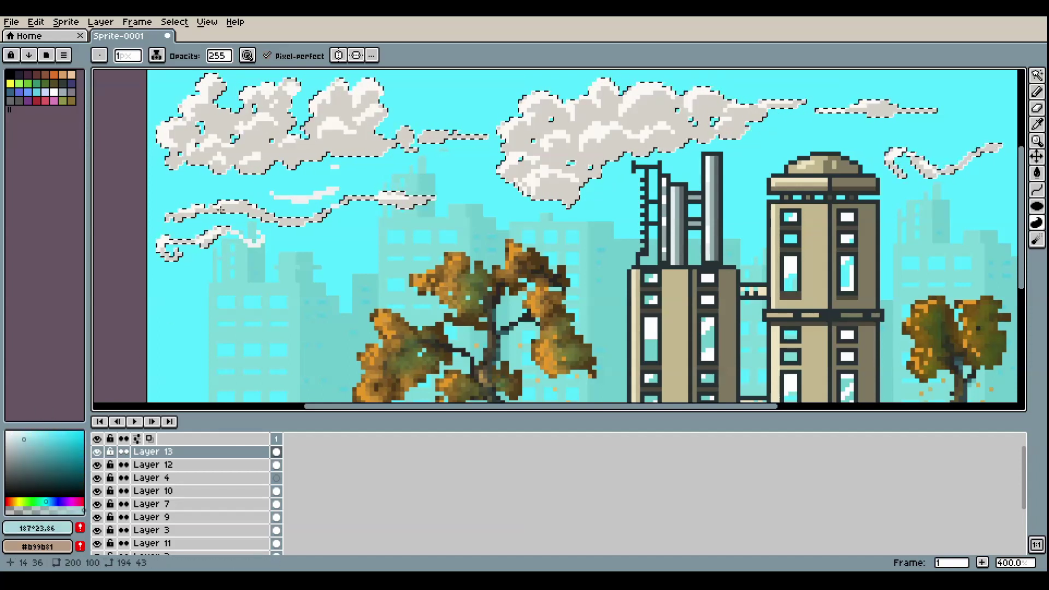
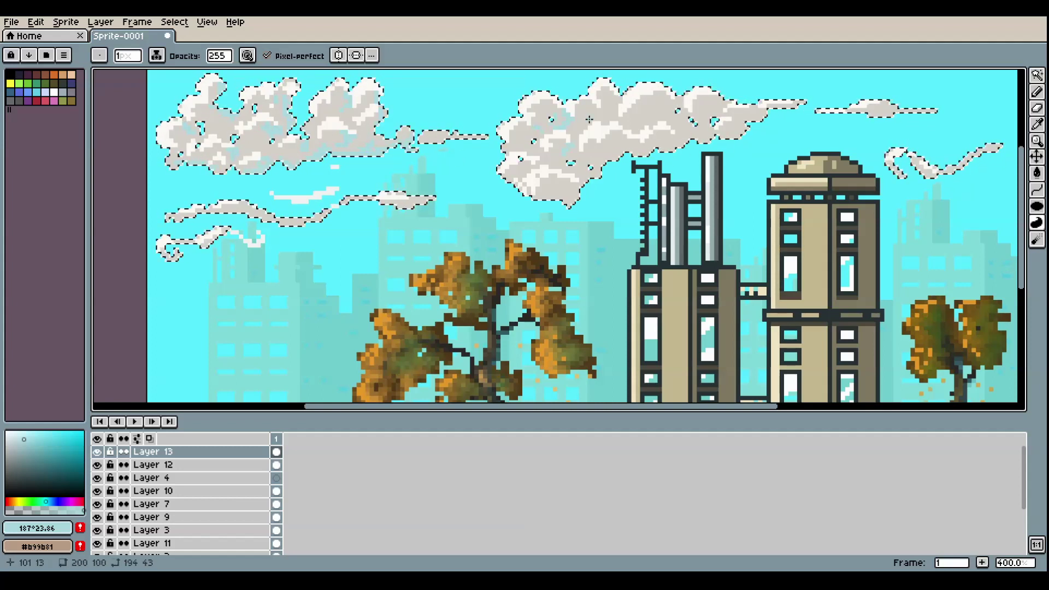
pyautogui.moveTo(674, 131); pyautogui.dragTo(669, 137)
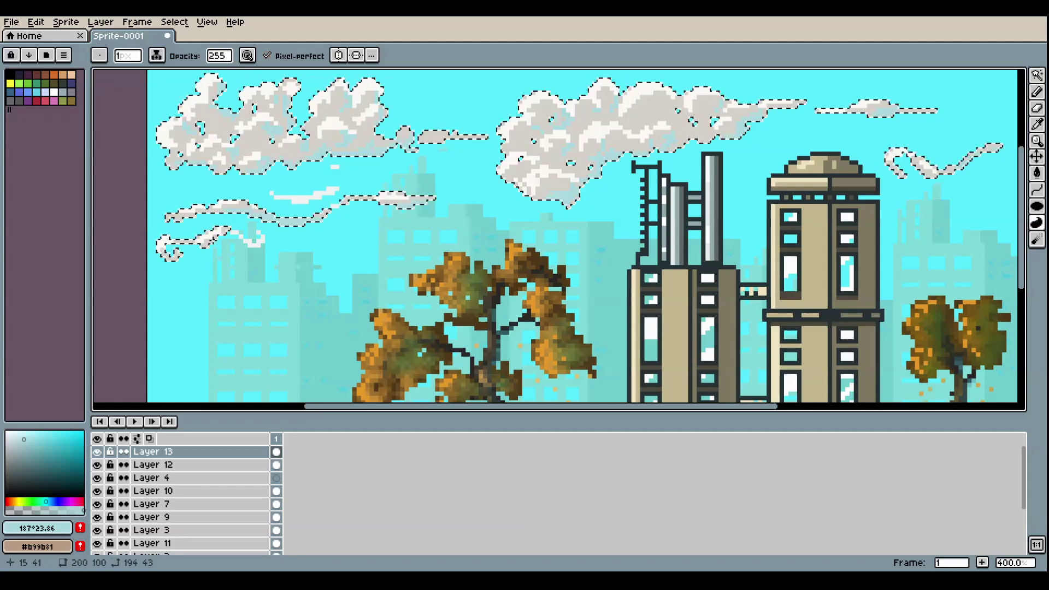
pyautogui.hotkey('ctrl', 'd')
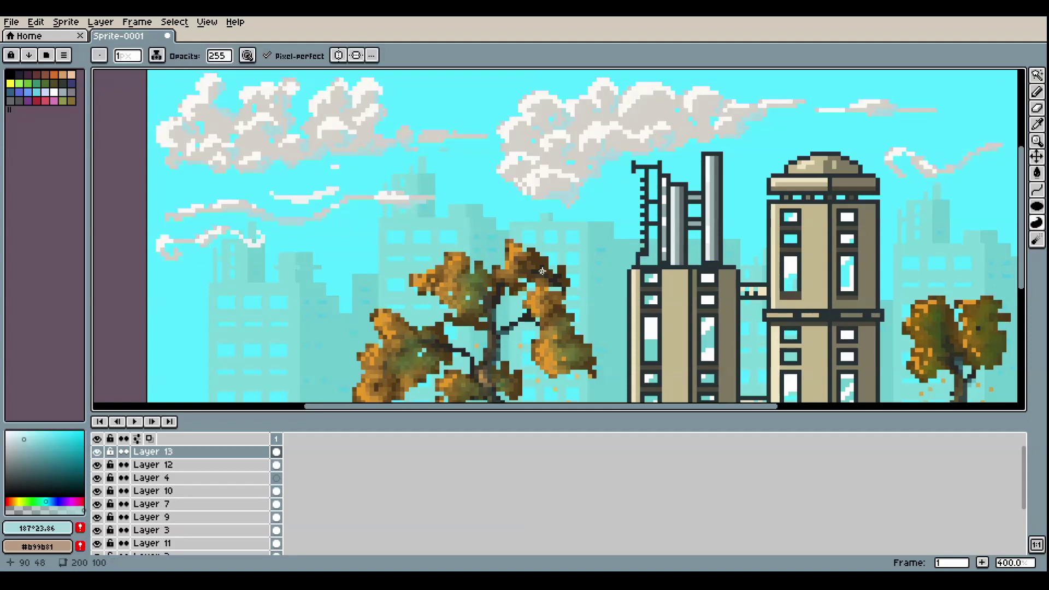
# Add a new layer above the cloud layer and hide all other layers
pyautogui.scroll(-1, 542, 271)
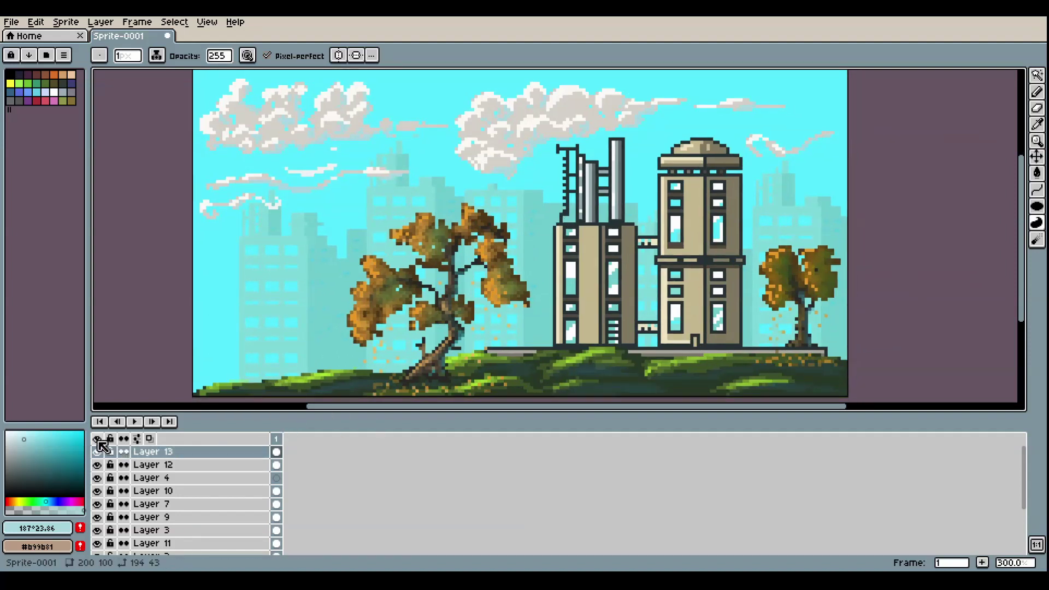
pyautogui.rightClick(164, 455)
pyautogui.click(180, 462)
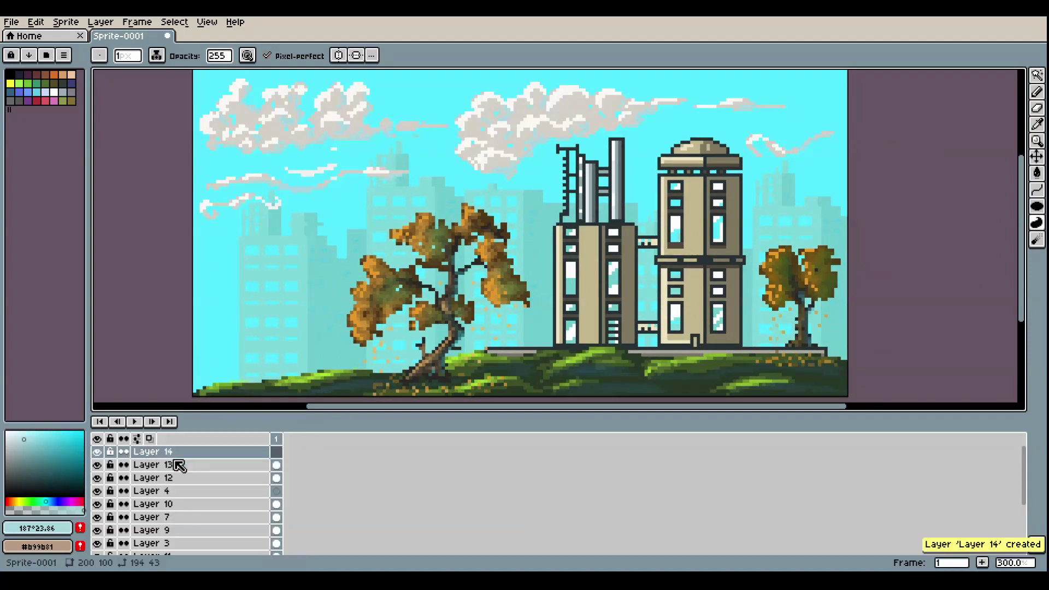
pyautogui.click(96, 439)
pyautogui.click(96, 452)
# Set up the Gradient tool with Bayer Matrix 2x2 dithering and a pale yellow foreground colour (HSV 40, 52, 100)
pyautogui.moveTo(1037, 206)
pyautogui.mouseDown()
pyautogui.moveTo(1037, 174)
pyautogui.moveTo(1021, 173)
pyautogui.mouseUp()
pyautogui.click(424, 56)
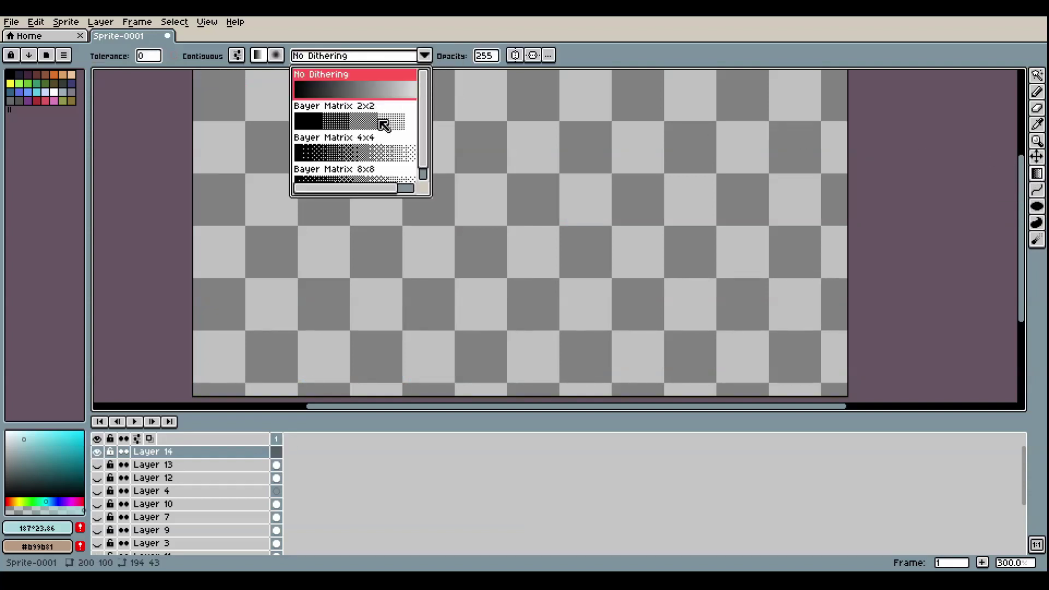
pyautogui.click(382, 123)
pyautogui.moveTo(43, 501); pyautogui.dragTo(14, 501)
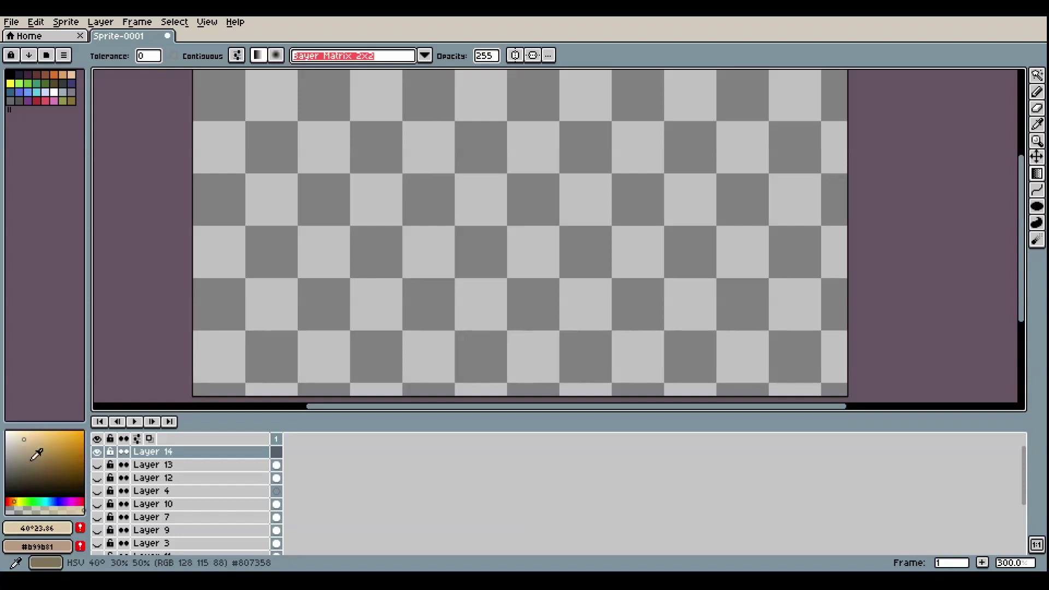
pyautogui.click(46, 431)
# Test a diagonal gradient across the new layer, undo it, and make the background colour fully transparent
pyautogui.moveTo(262, 82); pyautogui.dragTo(657, 290)
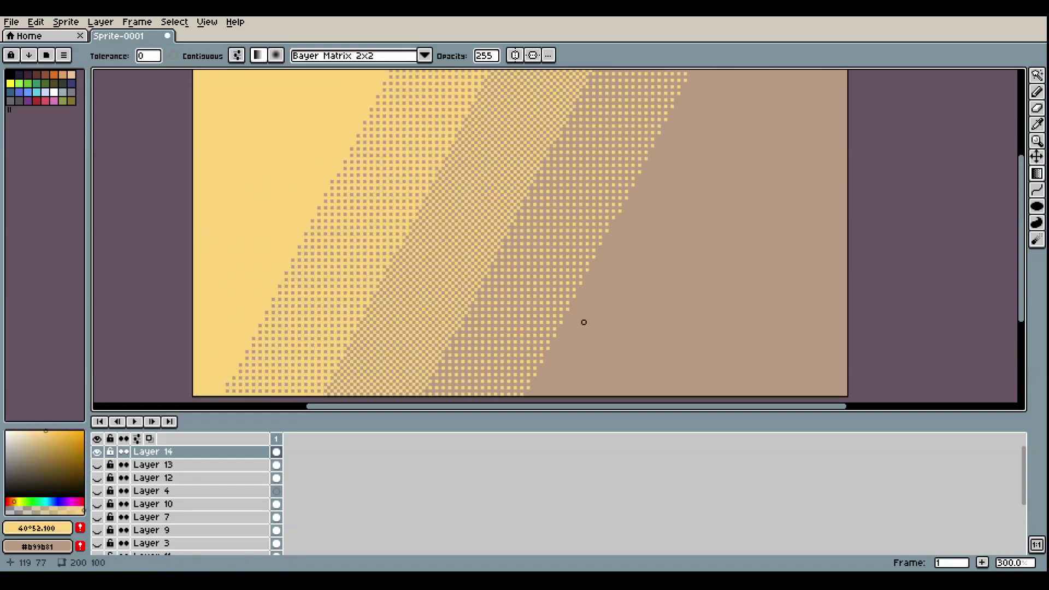
pyautogui.hotkey('ctrl', 'z')
pyautogui.click(37, 547)
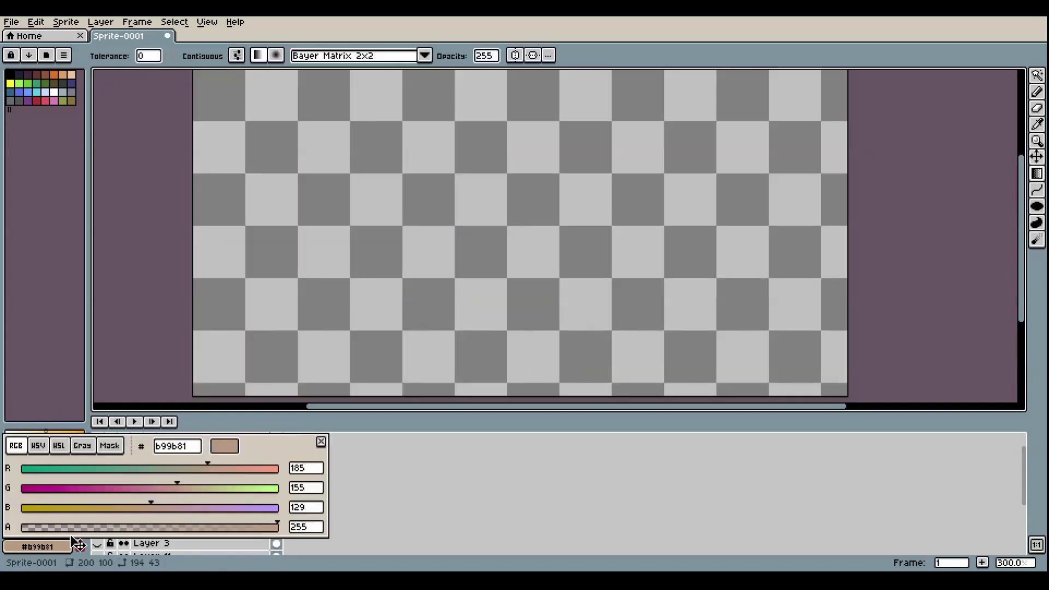
pyautogui.moveTo(163, 529); pyautogui.dragTo(21, 529)
pyautogui.click(331, 158)
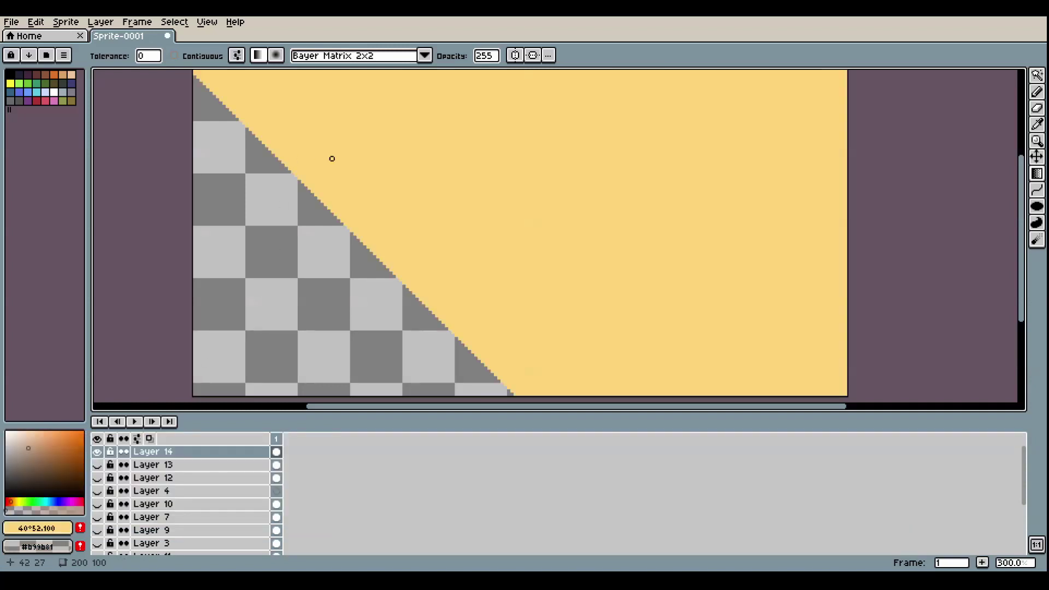
pyautogui.hotkey('ctrl', 'z')
pyautogui.moveTo(264, 135); pyautogui.dragTo(628, 330)
pyautogui.hotkey('ctrl', 'z')
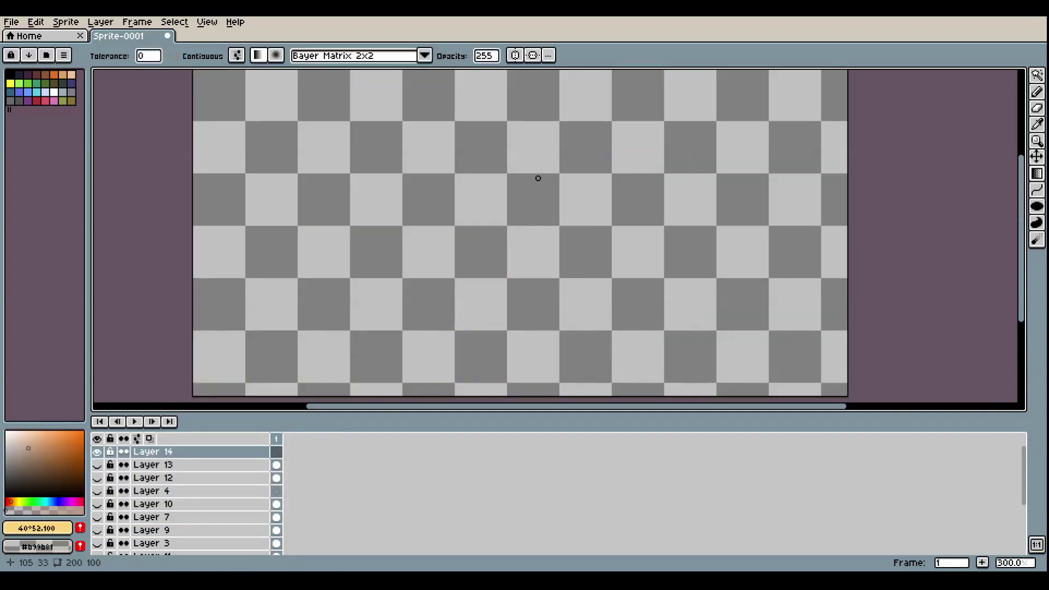
pyautogui.scroll(-1, 530, 229)
pyautogui.moveTo(293, 176); pyautogui.dragTo(665, 351)
pyautogui.hotkey('ctrl', 'z')
# Apply a diagonal Bayer Matrix 8x8 yellow-to-transparent gradient from the canvas's upper-left corner, and show all layers again
pyautogui.click(424, 55)
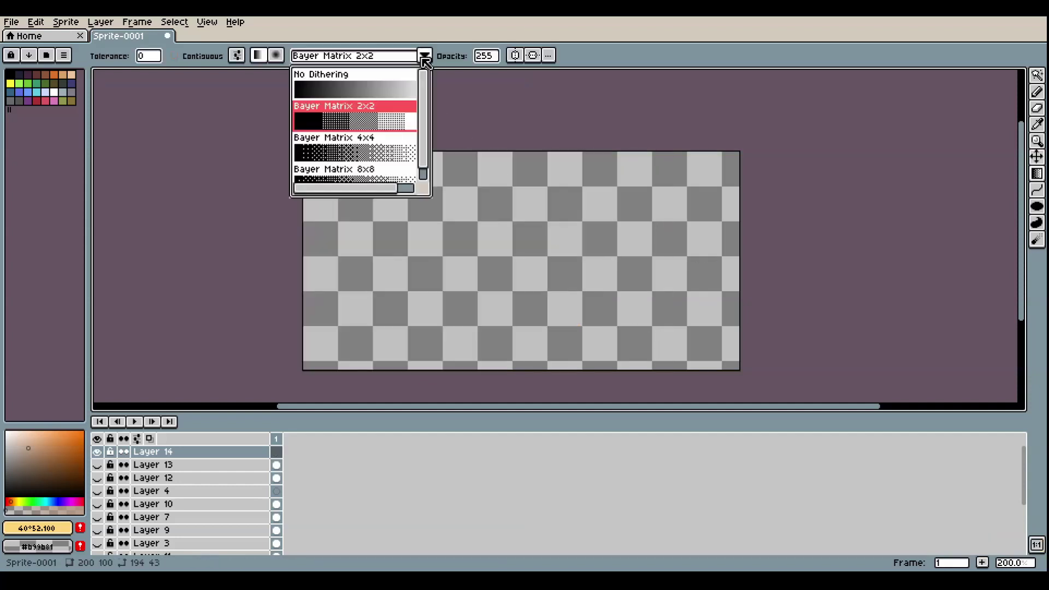
pyautogui.click(381, 174)
pyautogui.moveTo(299, 147); pyautogui.dragTo(497, 333)
pyautogui.click(96, 439)
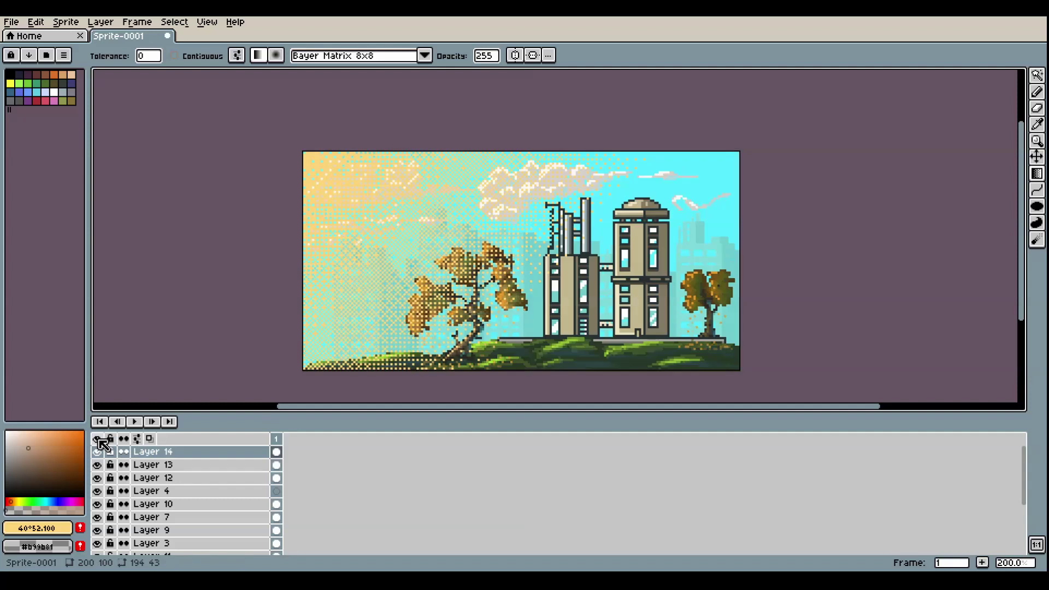
# Lower the gradient layer's opacity to 116
pyautogui.doubleClick(226, 452)
pyautogui.moveTo(885, 310); pyautogui.dragTo(833, 322)
pyautogui.hotkey('ctrl', 'z')
pyautogui.hotkey('ctrl', 'z')
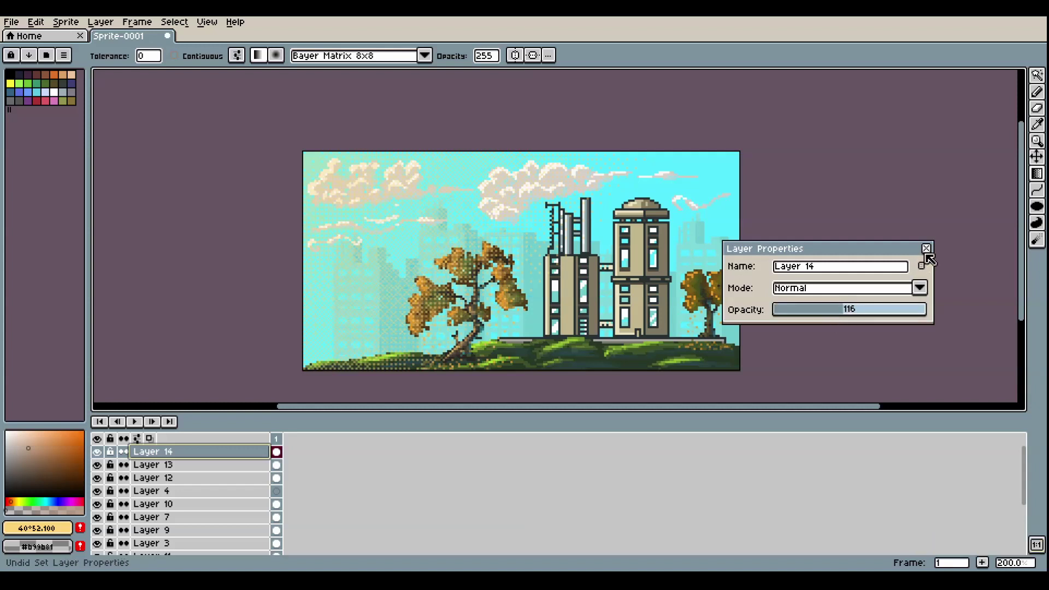
# Undo the gradient layer's opacity change and its Bayer Matrix 8x8 gradient, and show only that layer
pyautogui.click(926, 249)
pyautogui.hotkey('ctrl', 'z')
pyautogui.hotkey('ctrl', 'z')
pyautogui.keyDown('alt'); pyautogui.click(96, 452); pyautogui.keyUp('alt')
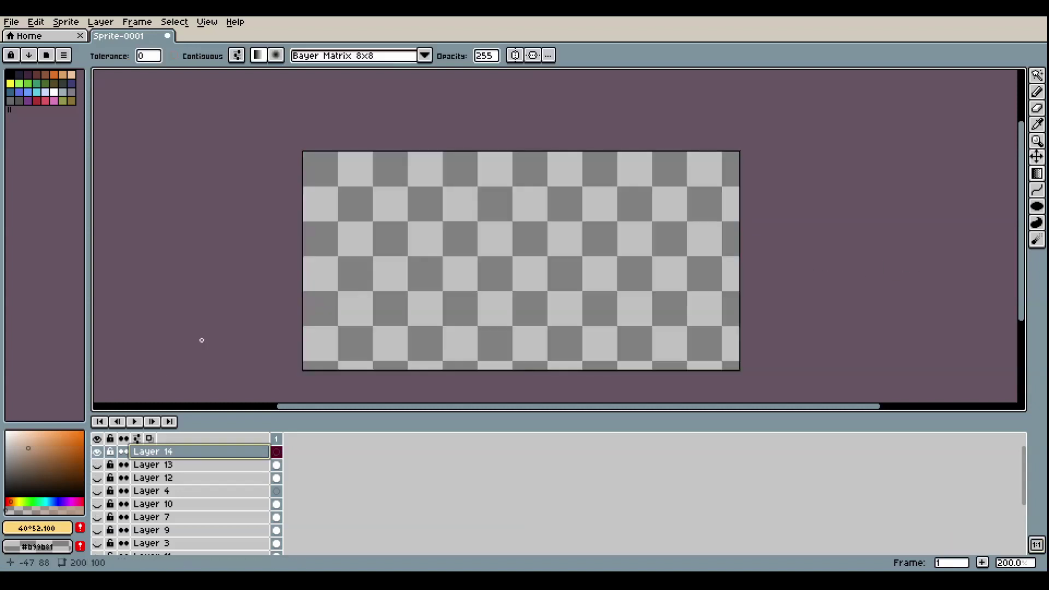
# Apply a diagonal yellow-to-transparent Bayer Matrix 2x2 gradient from beyond the canvas's upper-left corner to just below its lower edge, and show all layers again
pyautogui.click(424, 55)
pyautogui.click(377, 93)
pyautogui.moveTo(288, 134); pyautogui.dragTo(483, 381)
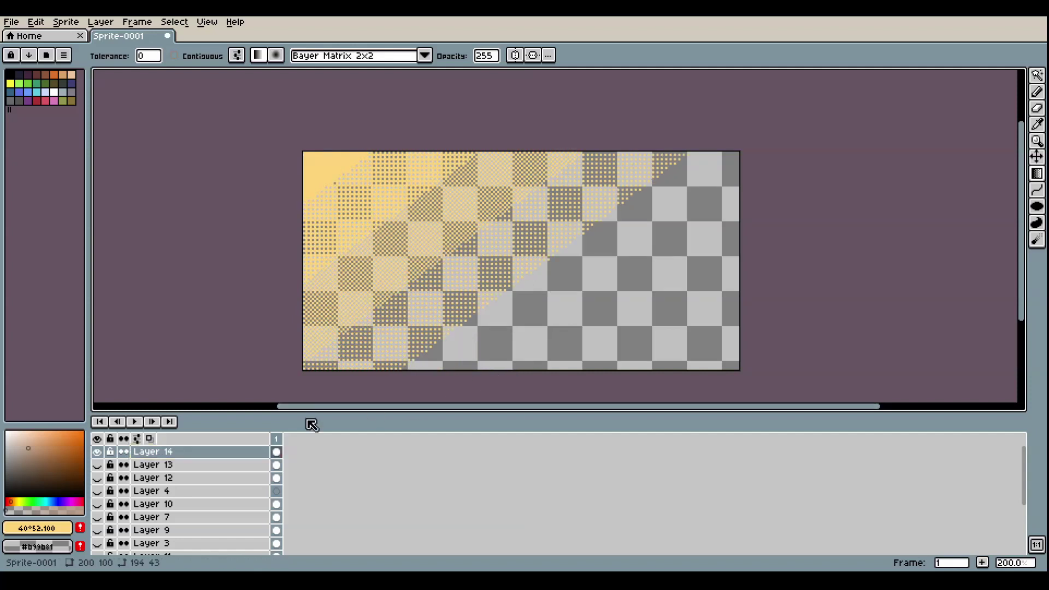
pyautogui.keyDown('alt'); pyautogui.click(97, 452); pyautogui.keyUp('alt')
# Lower the opacity of the 2x2 dithered gradient layer to 64
pyautogui.doubleClick(244, 452)
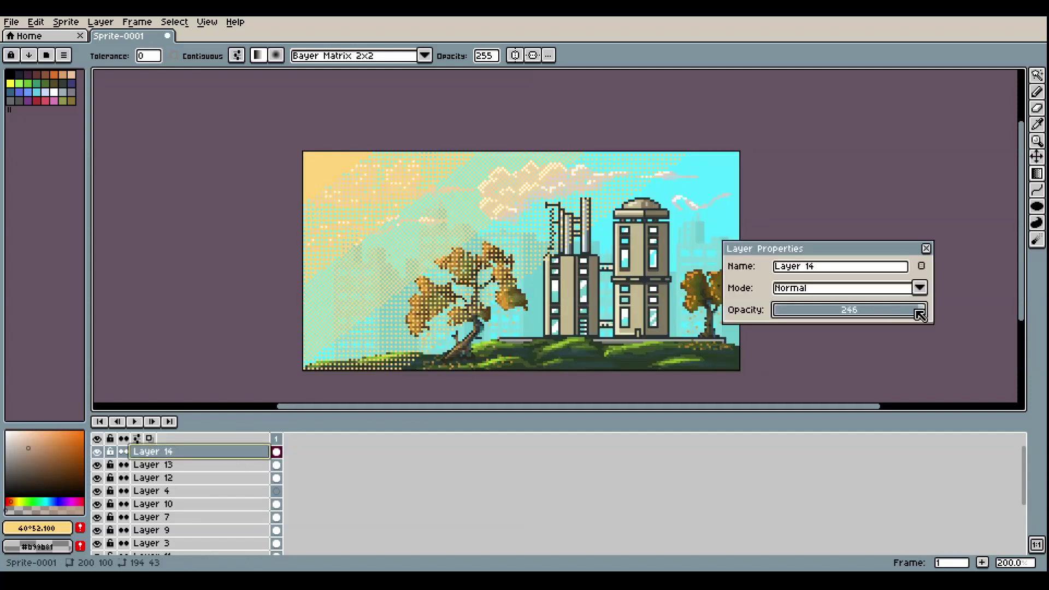
pyautogui.moveTo(923, 311); pyautogui.dragTo(820, 316)
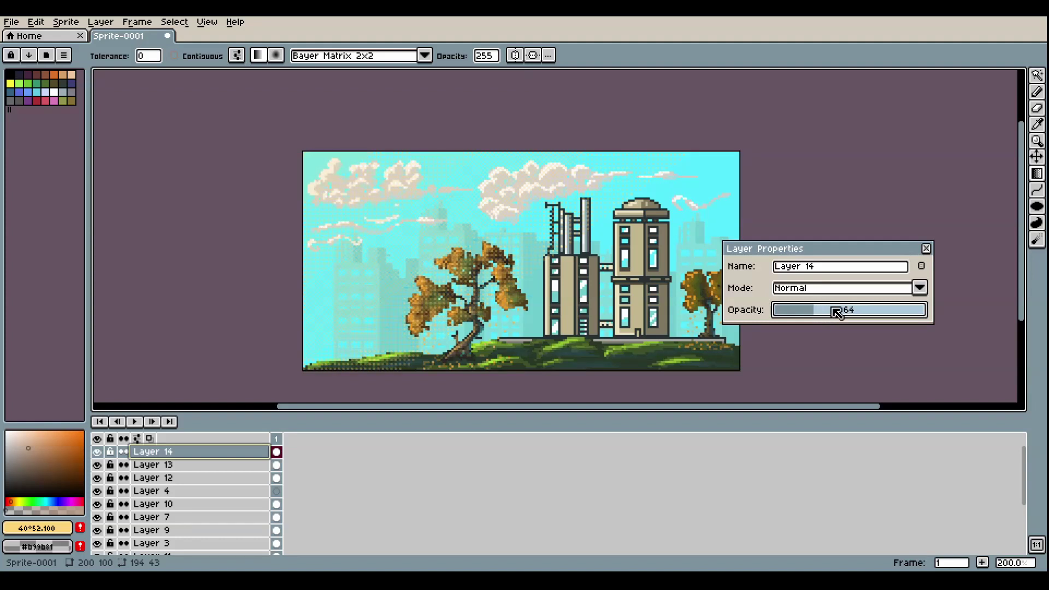
pyautogui.click(926, 249)
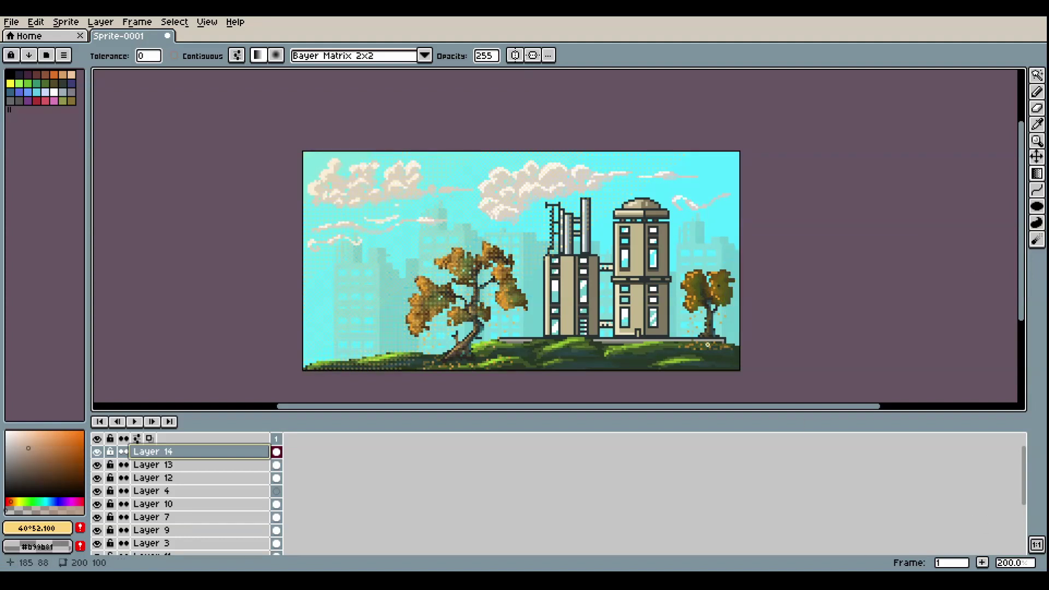
# Shrink the timeline to enlarge the canvas area and set the foreground colour to a translucent pale yellow (HSV 50, 47, 98)
pyautogui.moveTo(602, 413); pyautogui.dragTo(599, 509)
pyautogui.scroll(1, 598, 228)
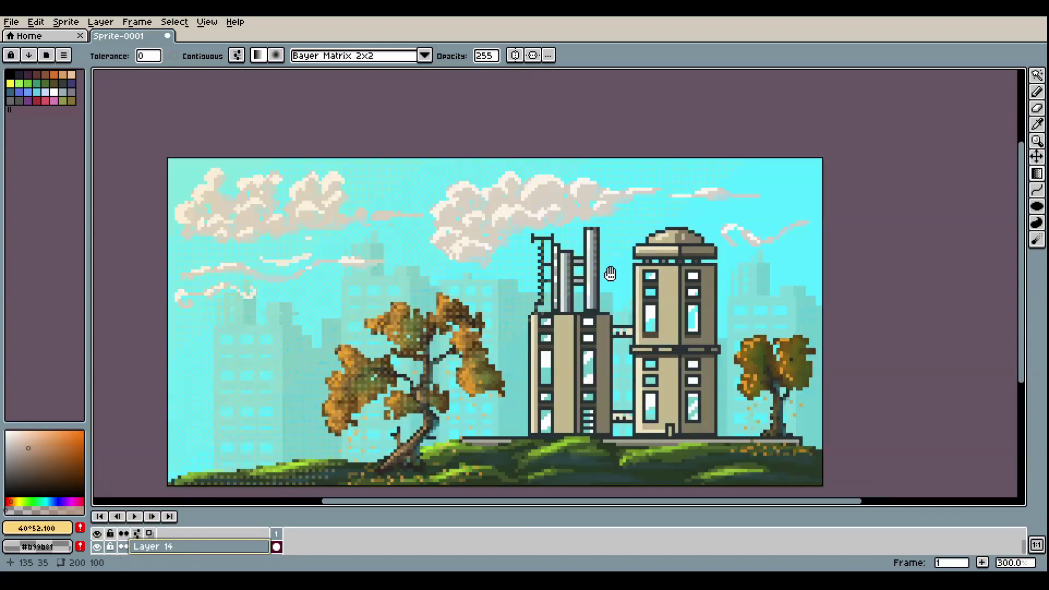
pyautogui.moveTo(74, 457); pyautogui.dragTo(42, 432)
pyautogui.moveTo(11, 501); pyautogui.dragTo(15, 502)
# Add a new layer above the gradient layer and choose the Pencil tool
pyautogui.rightClick(175, 545)
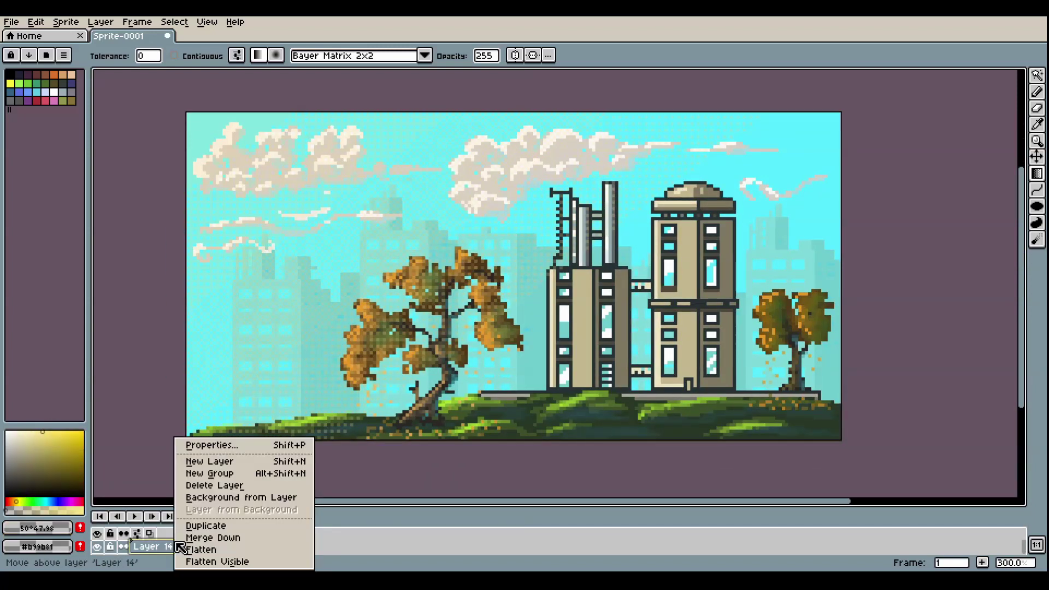
pyautogui.click(207, 462)
pyautogui.press('b')
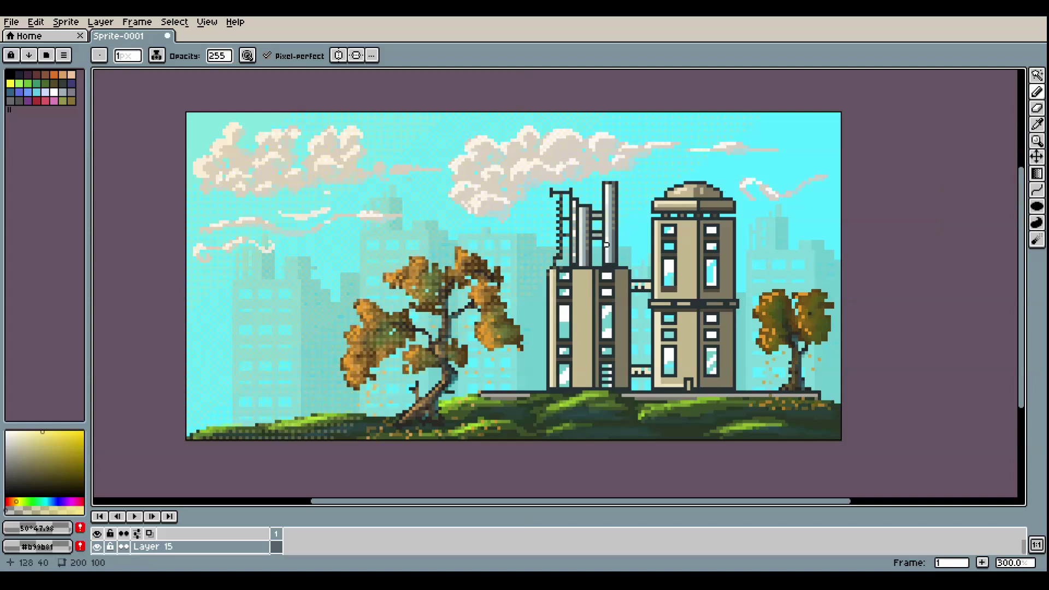
# Add another new layer on top and set the foreground colour to a translucent dark yellow (HSV 50, 83, 65)
pyautogui.rightClick(192, 546)
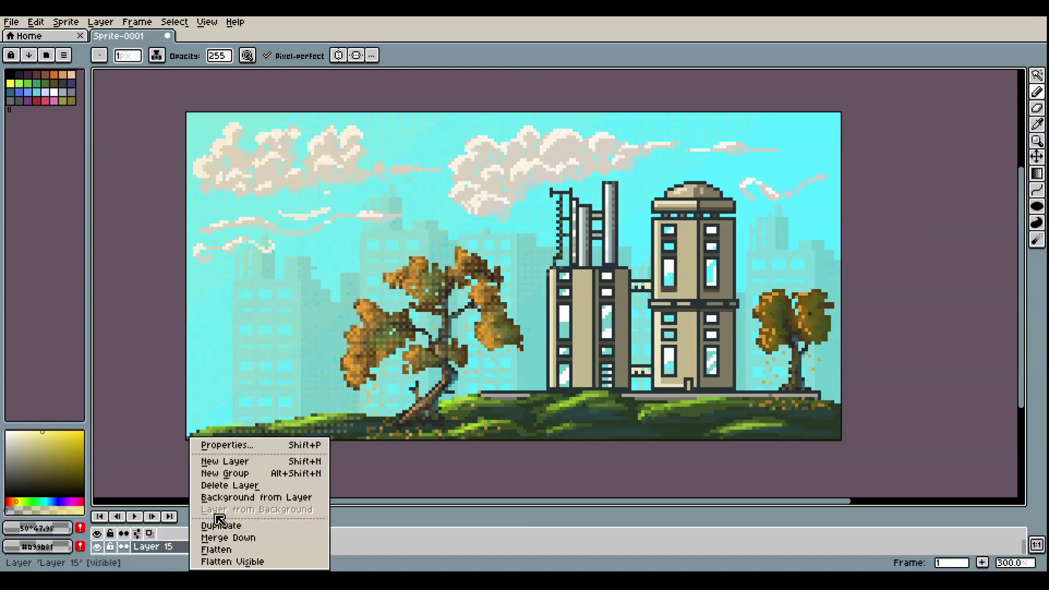
pyautogui.click(230, 467)
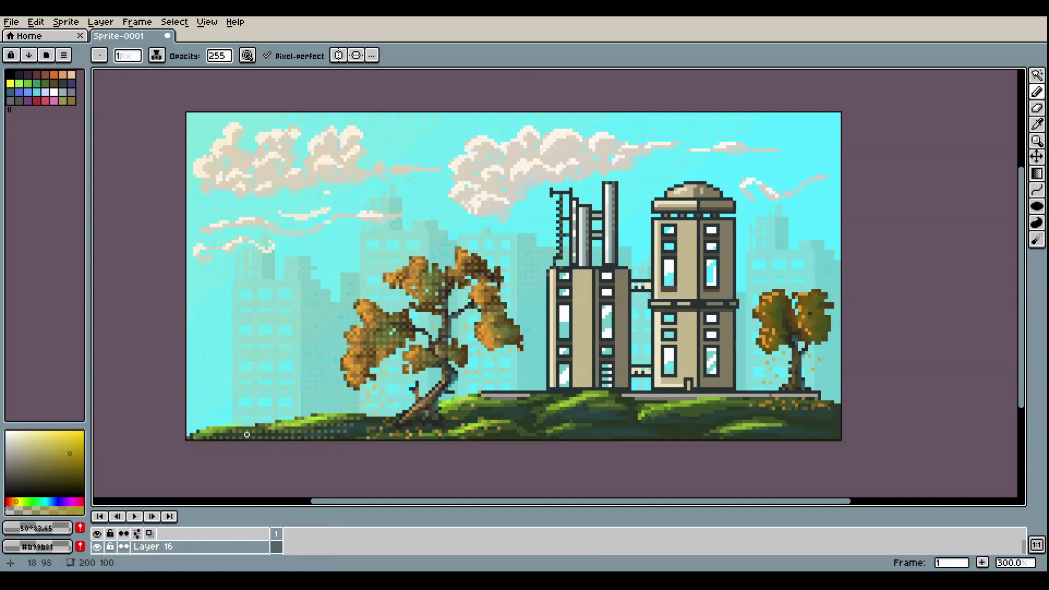
pyautogui.scroll(1, 799, 307)
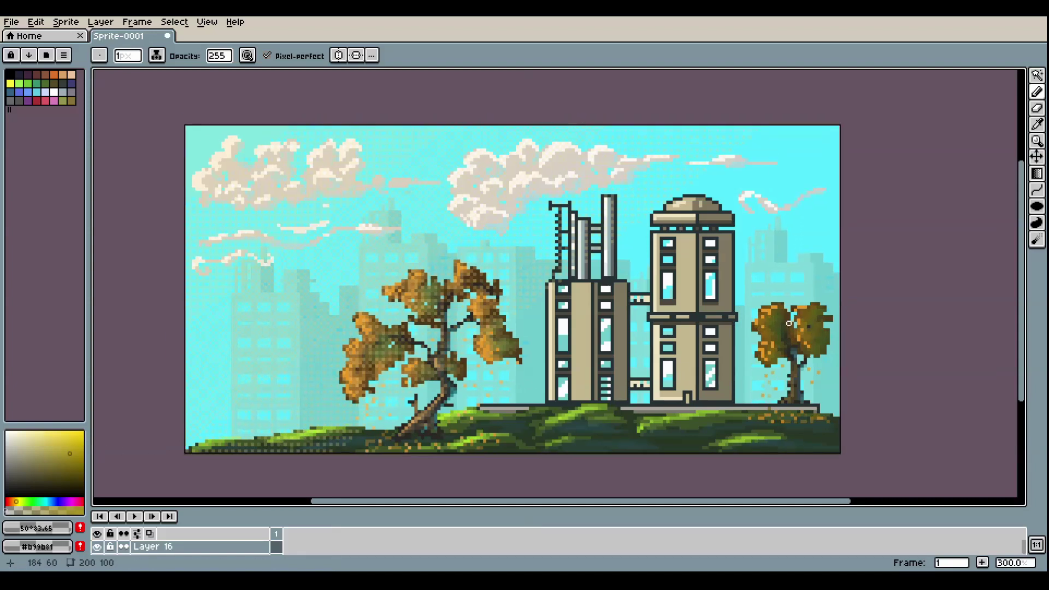